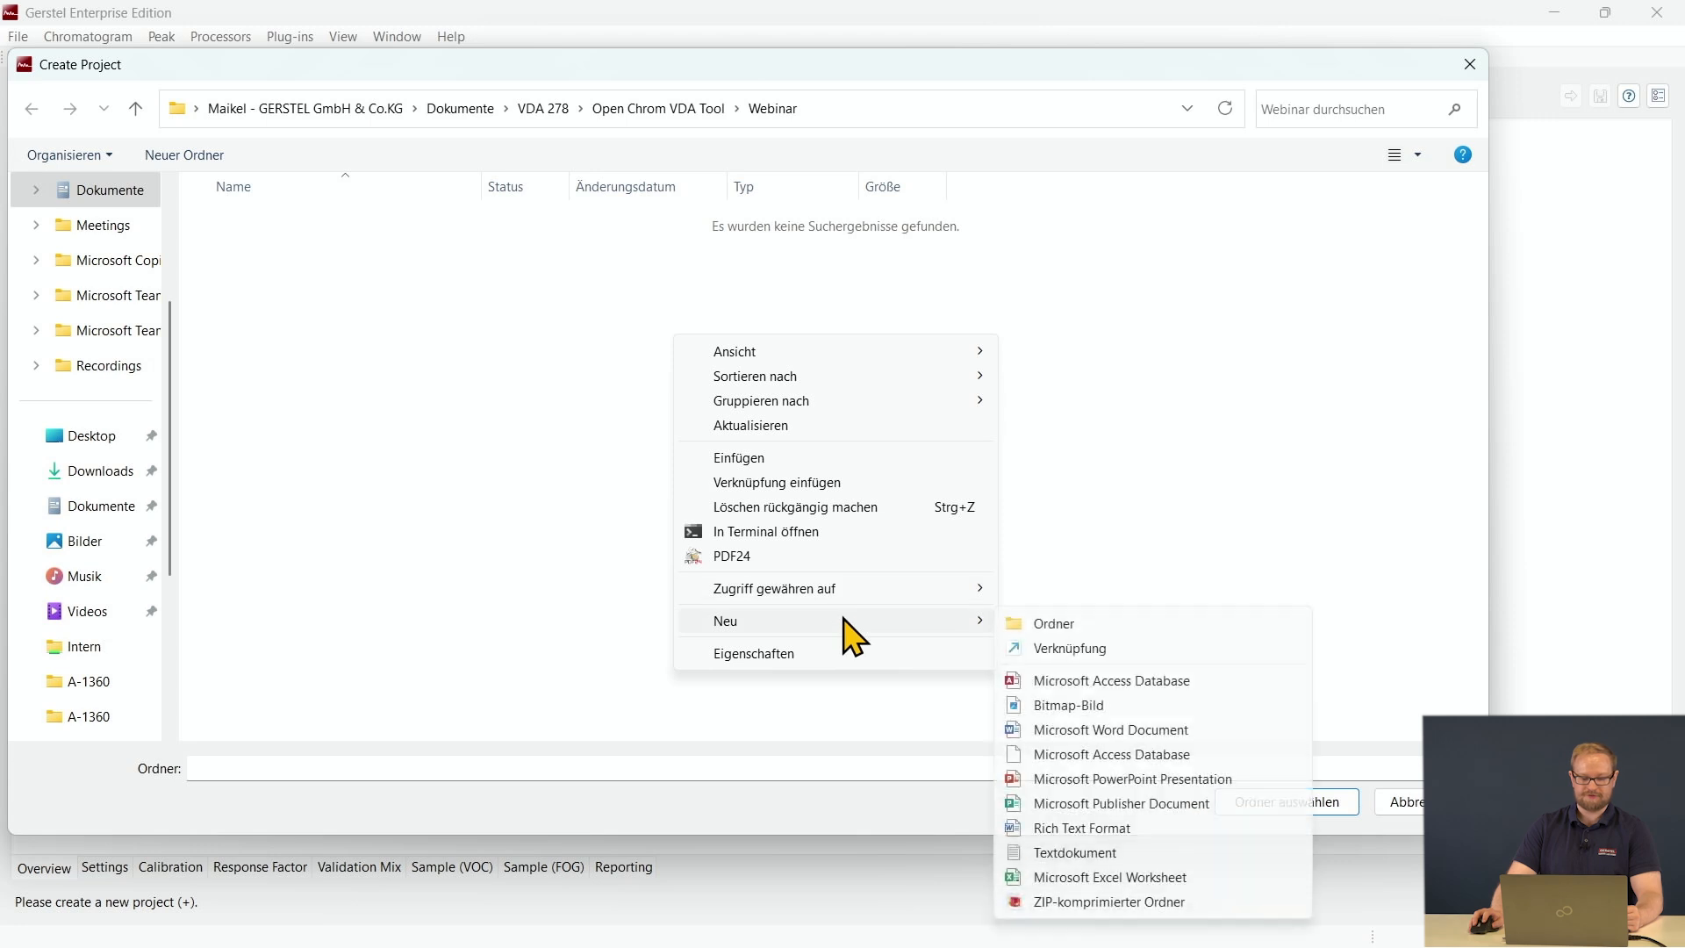
Create a folder named "TVOC Wizard Webinar" inside the Webinar folder and choose it as the project location.
left_click(1053, 616)
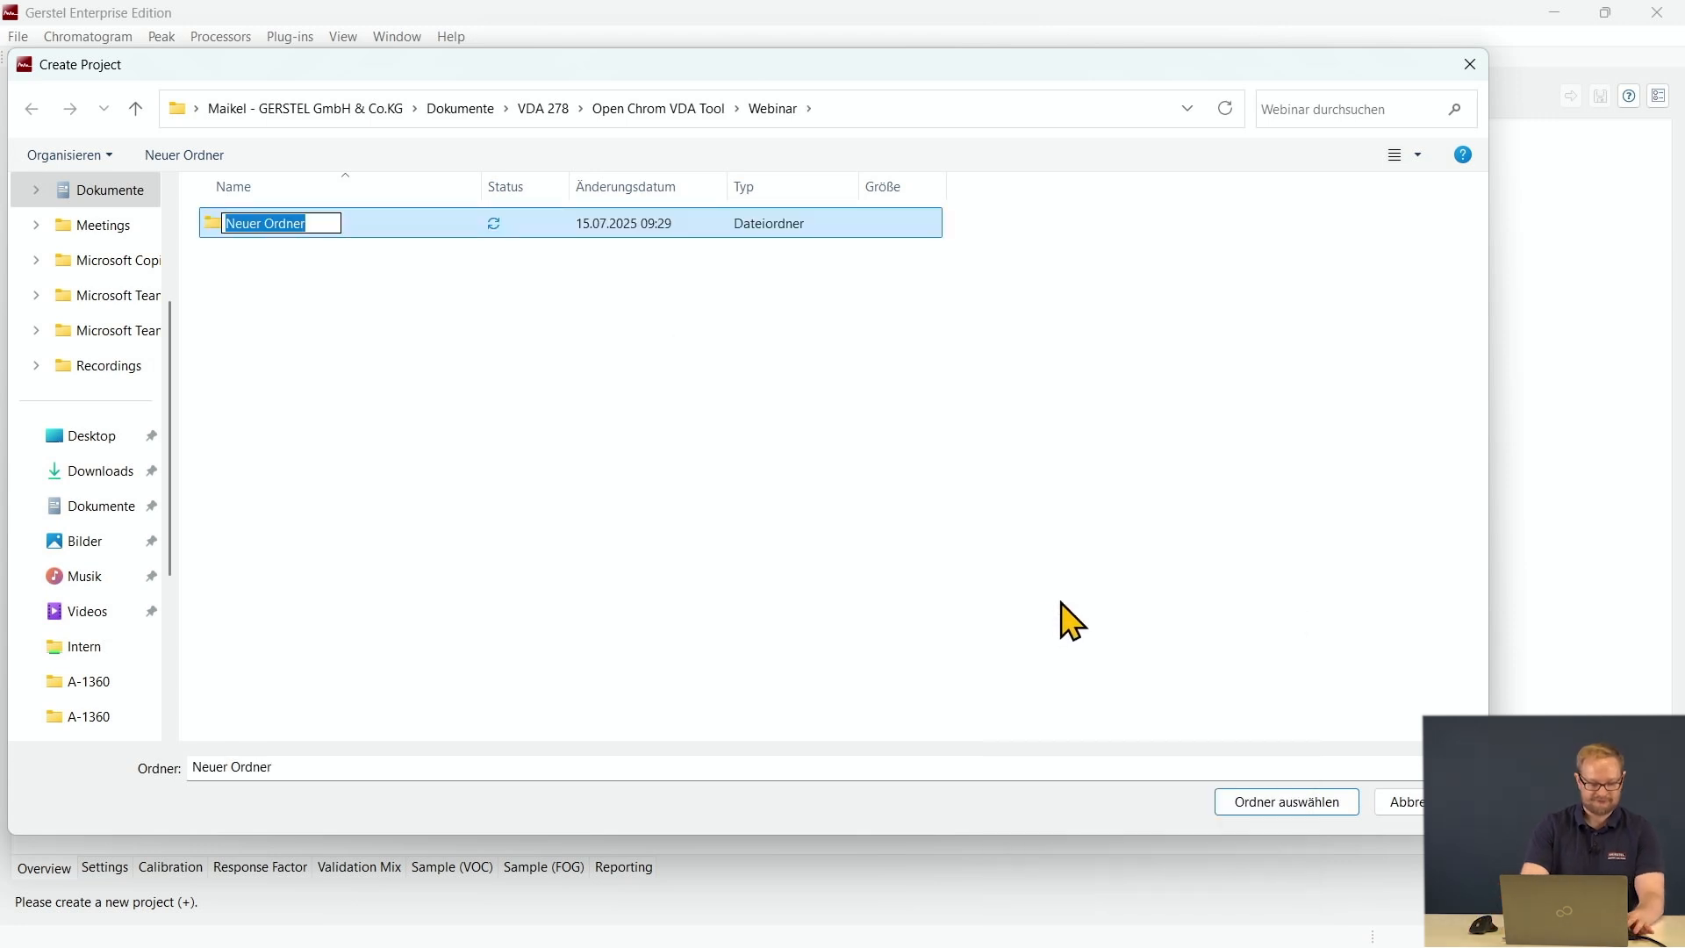
type("TVOC Wi")
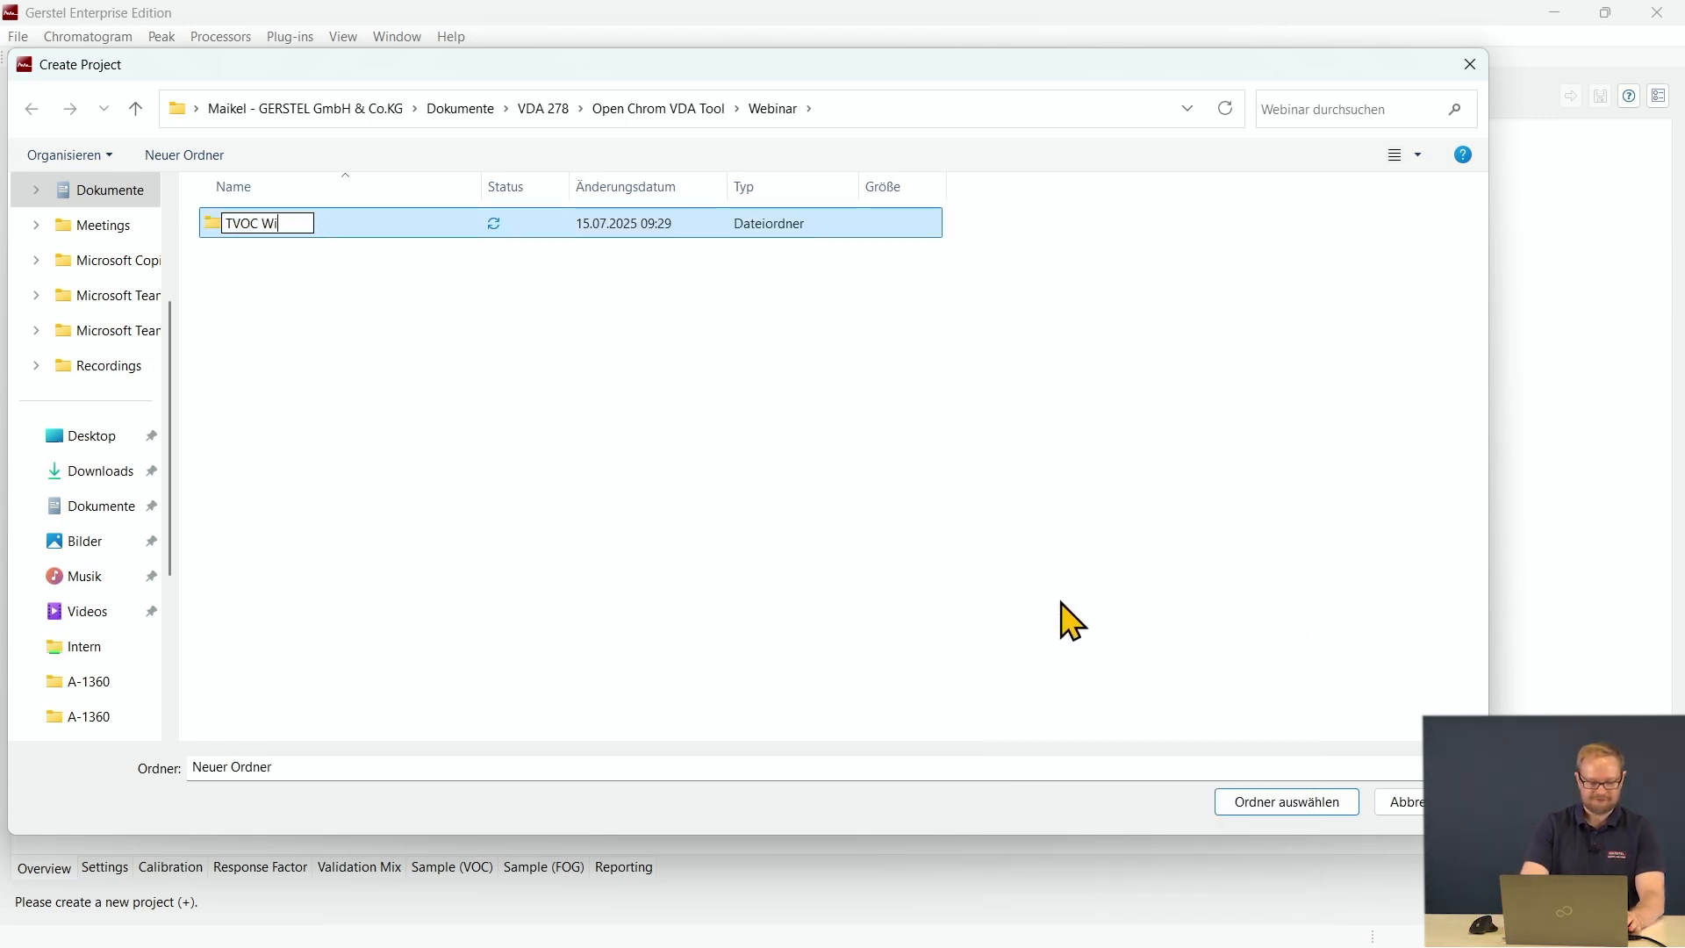
type("zard Webinar")
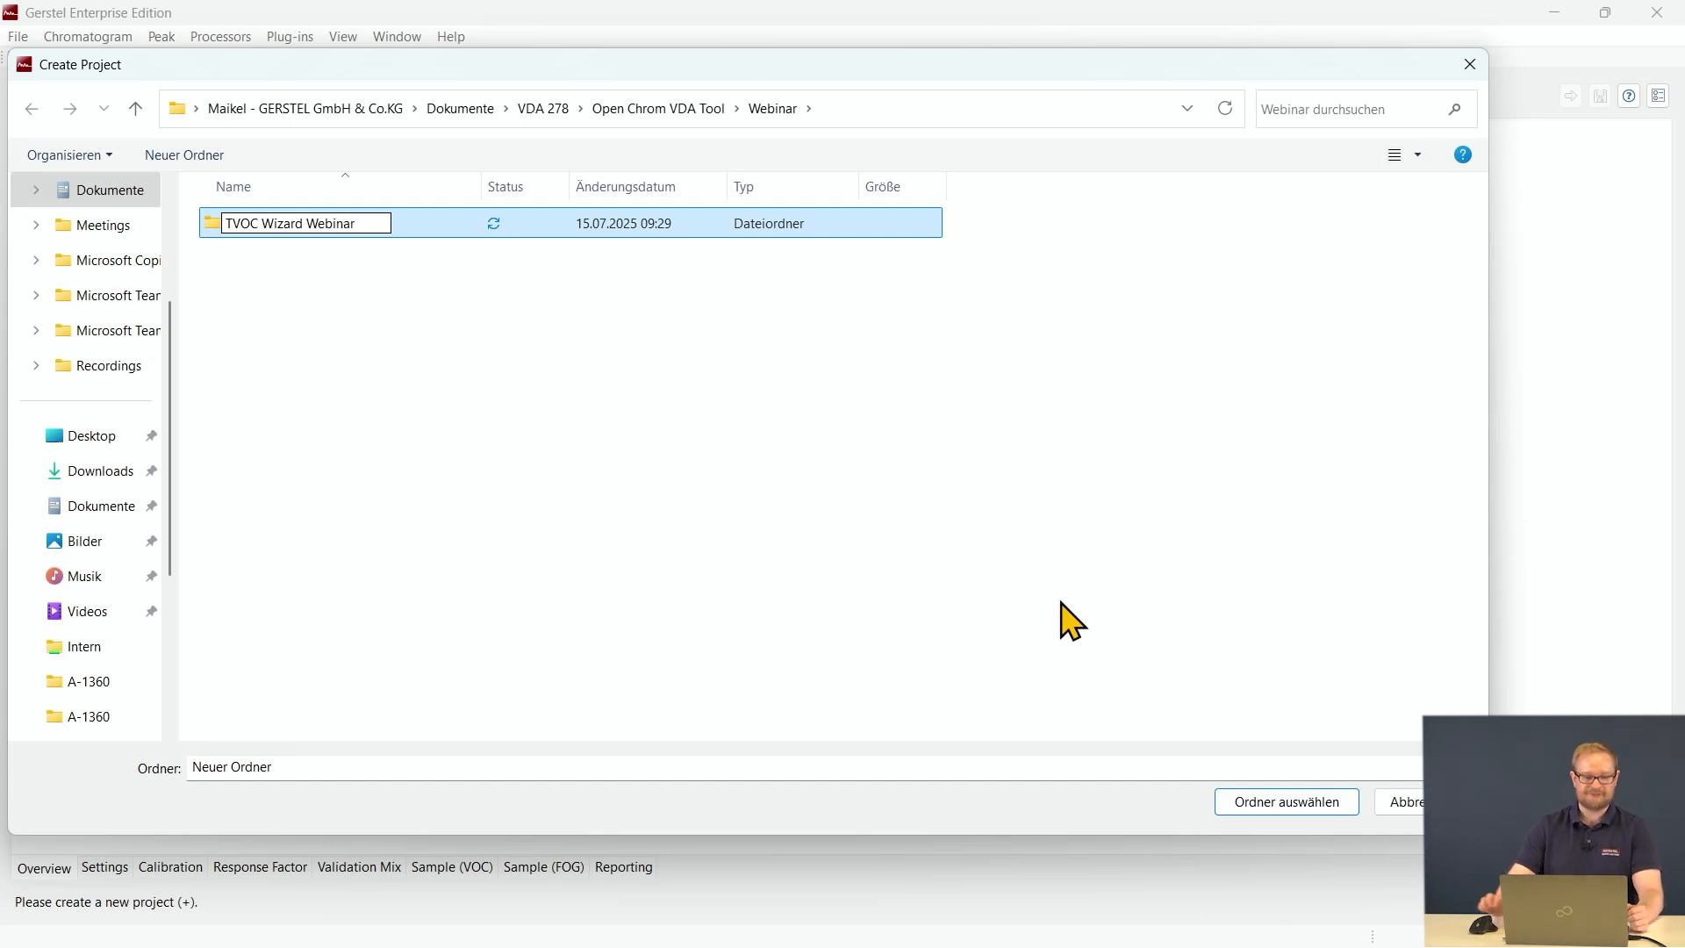
key("Return")
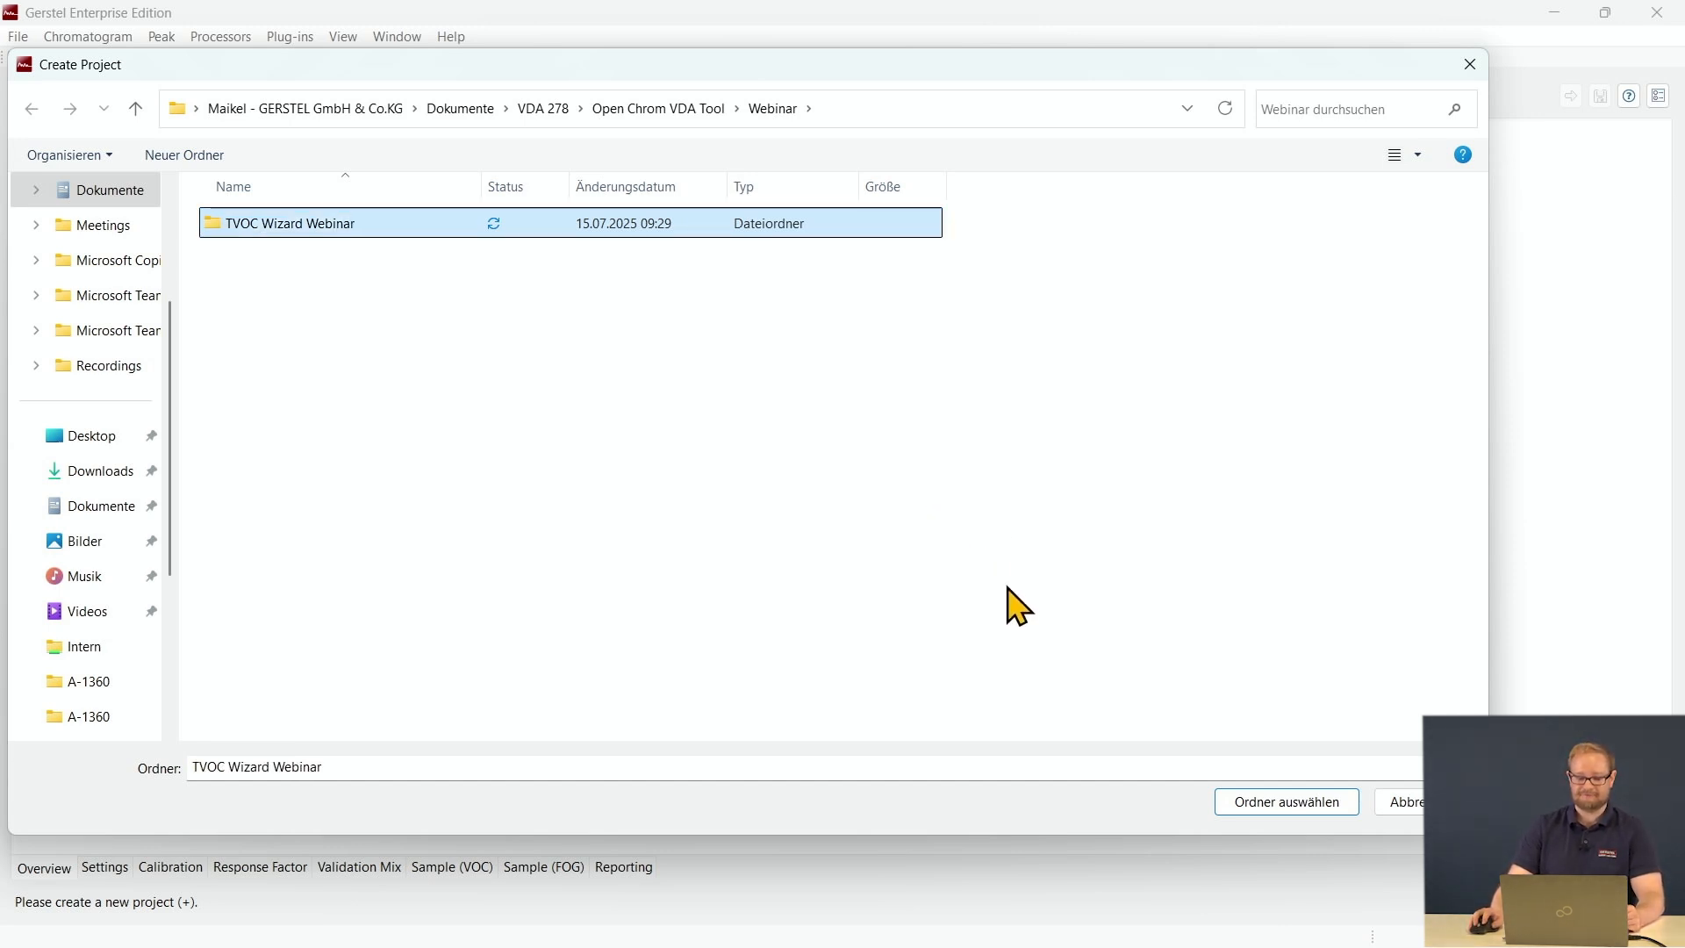
left_click(1324, 805)
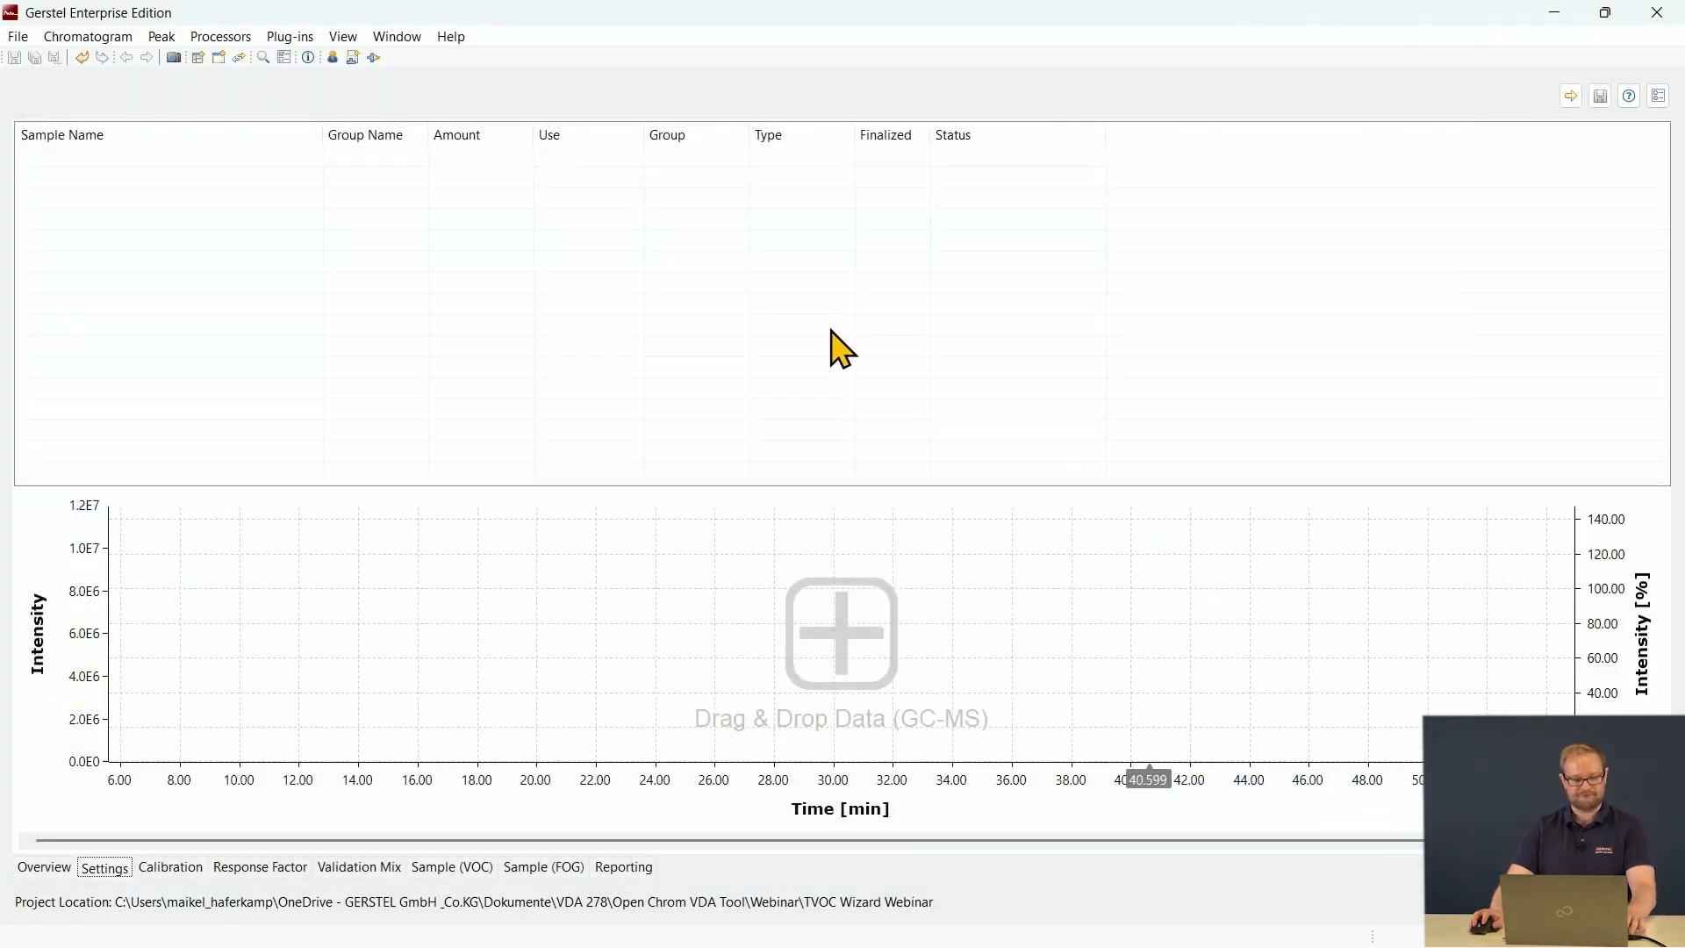
Add all data files from the "Demodateien Release TVOC Wizard" folder in File Explorer to the project's sample list.
key("alt+Tab")
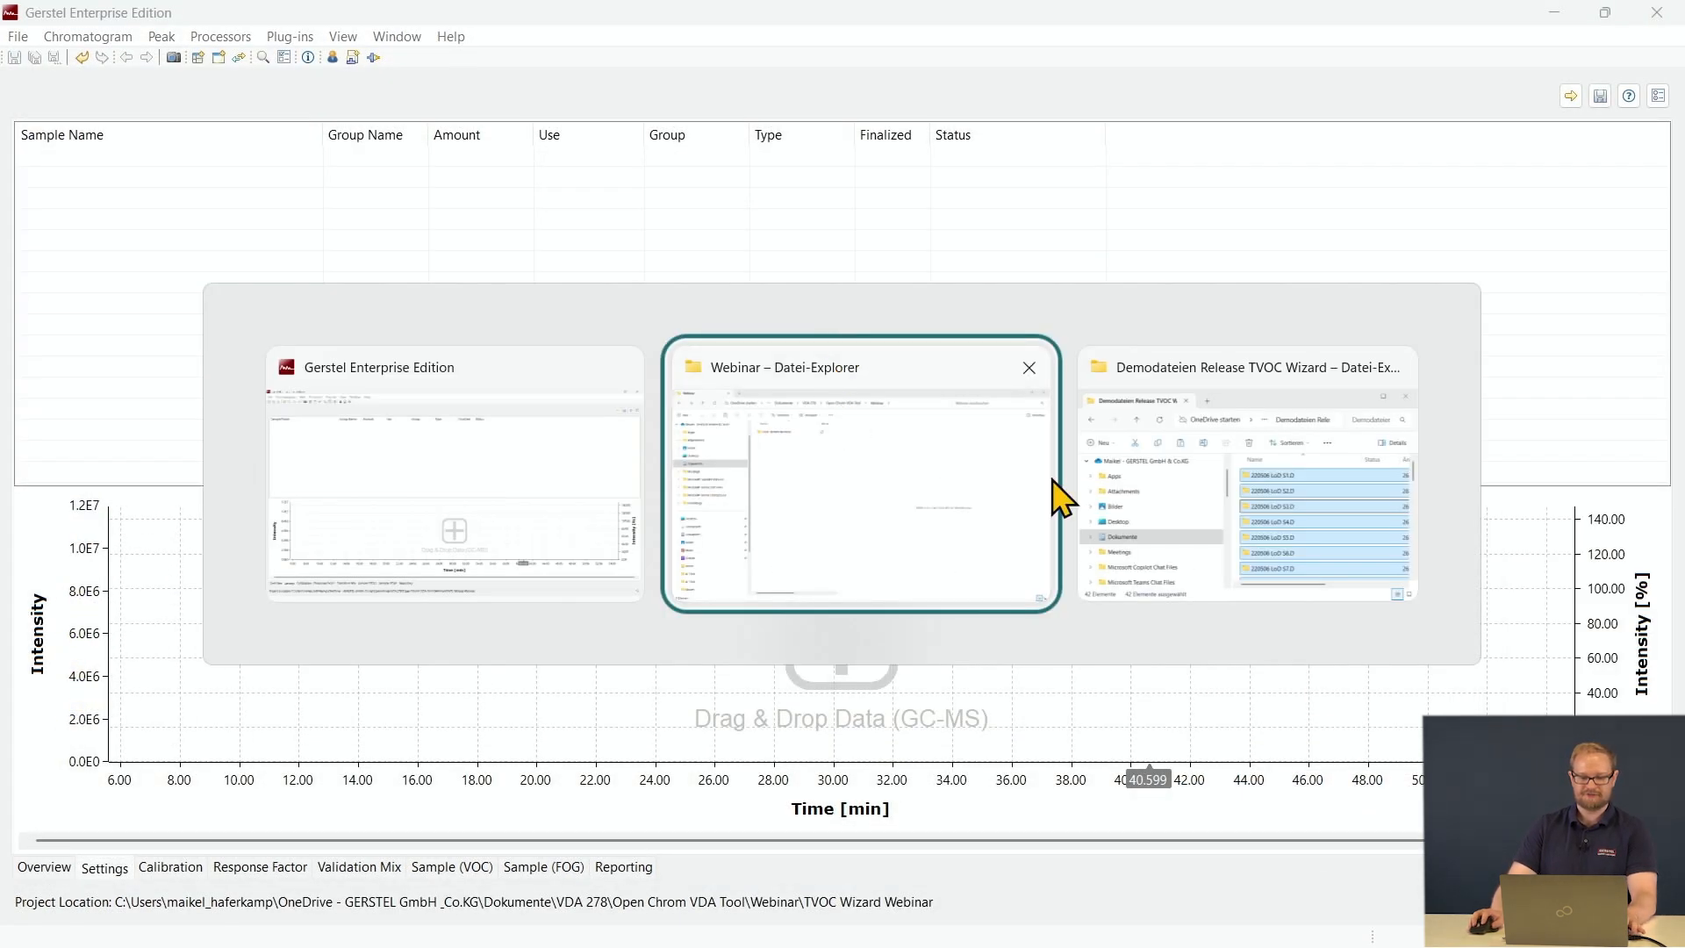
left_click(1223, 489)
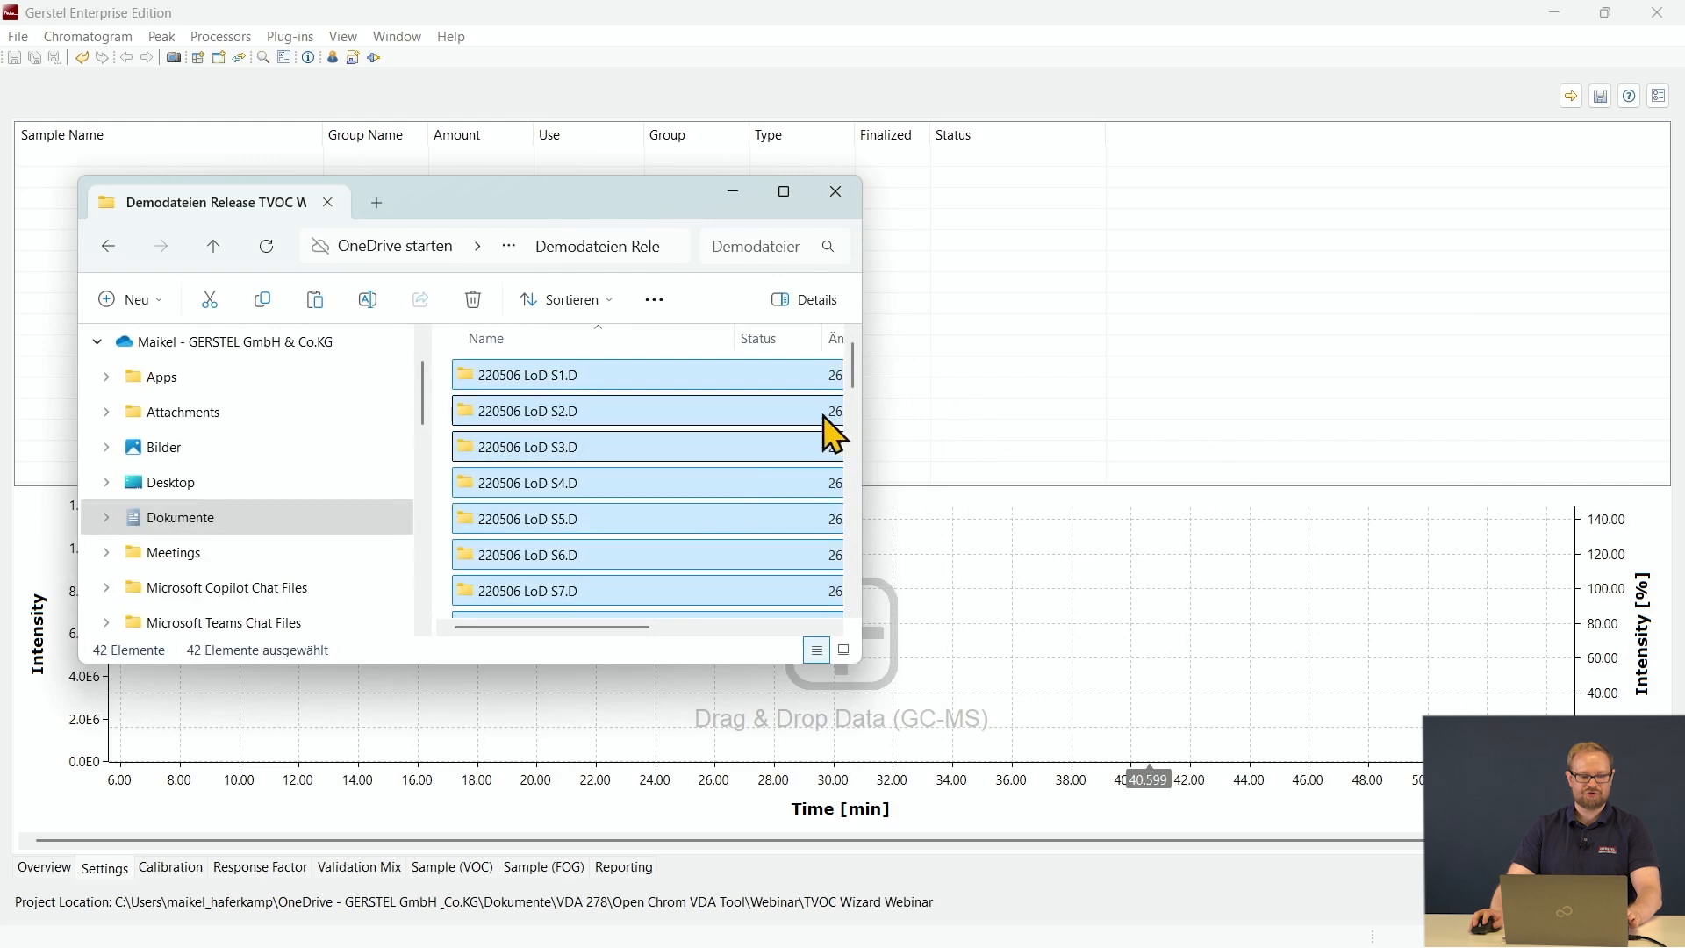
left_click(572, 414)
key("ctrl+a")
left_click_drag(572, 430, 1324, 608)
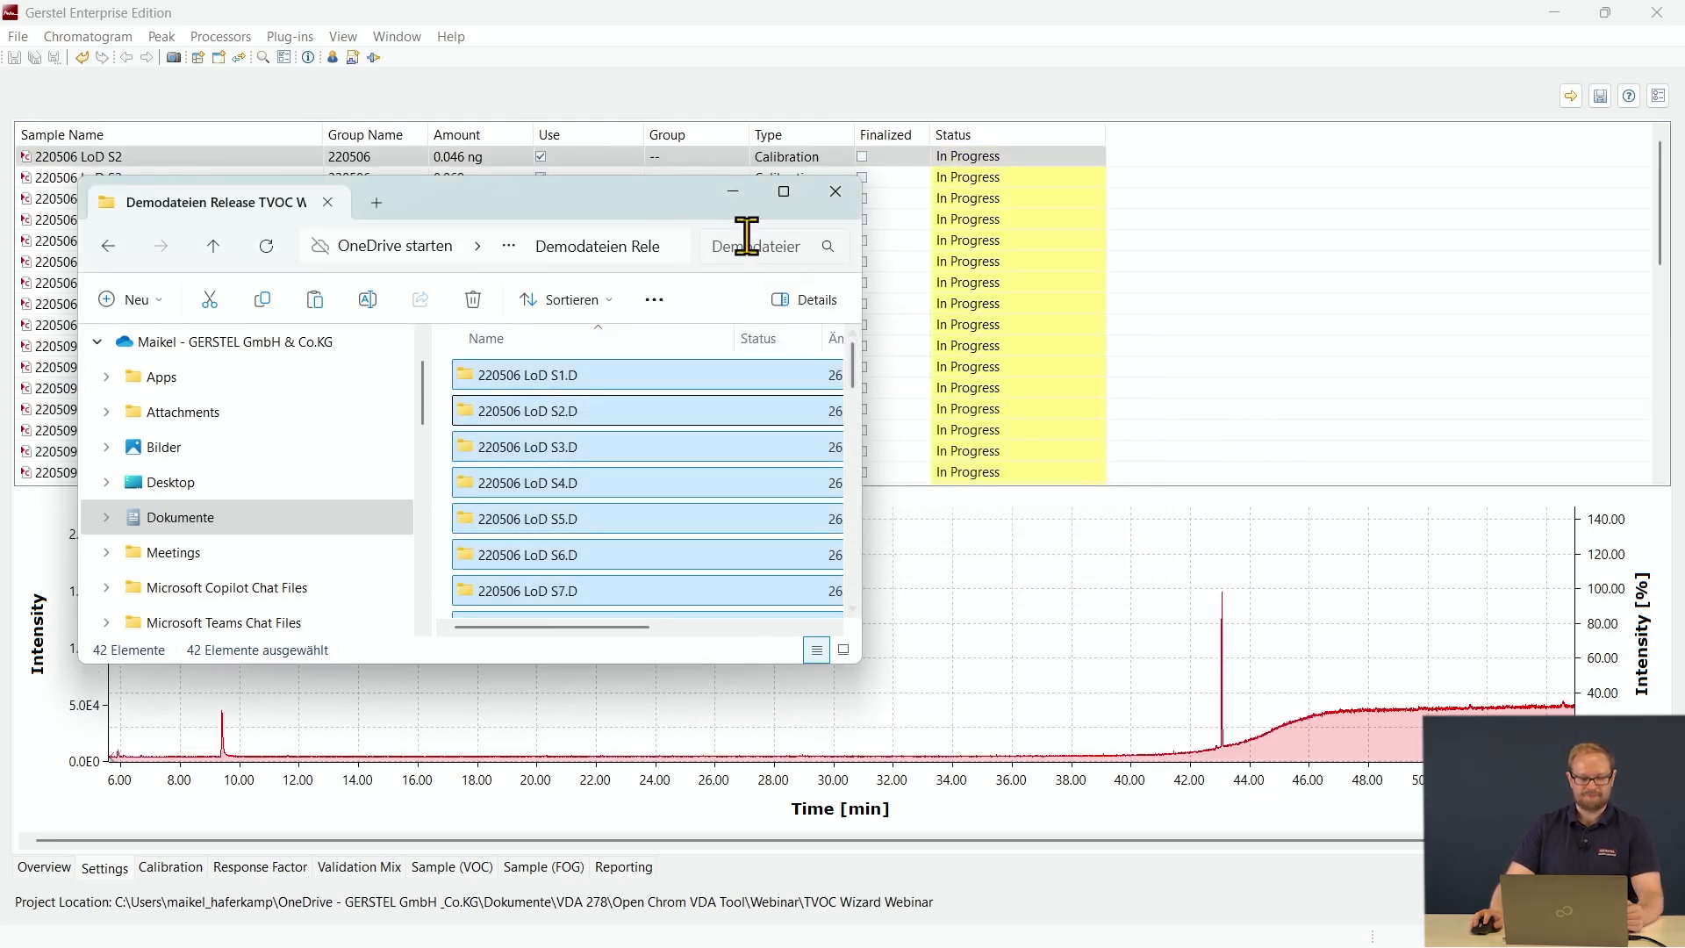
left_click(733, 193)
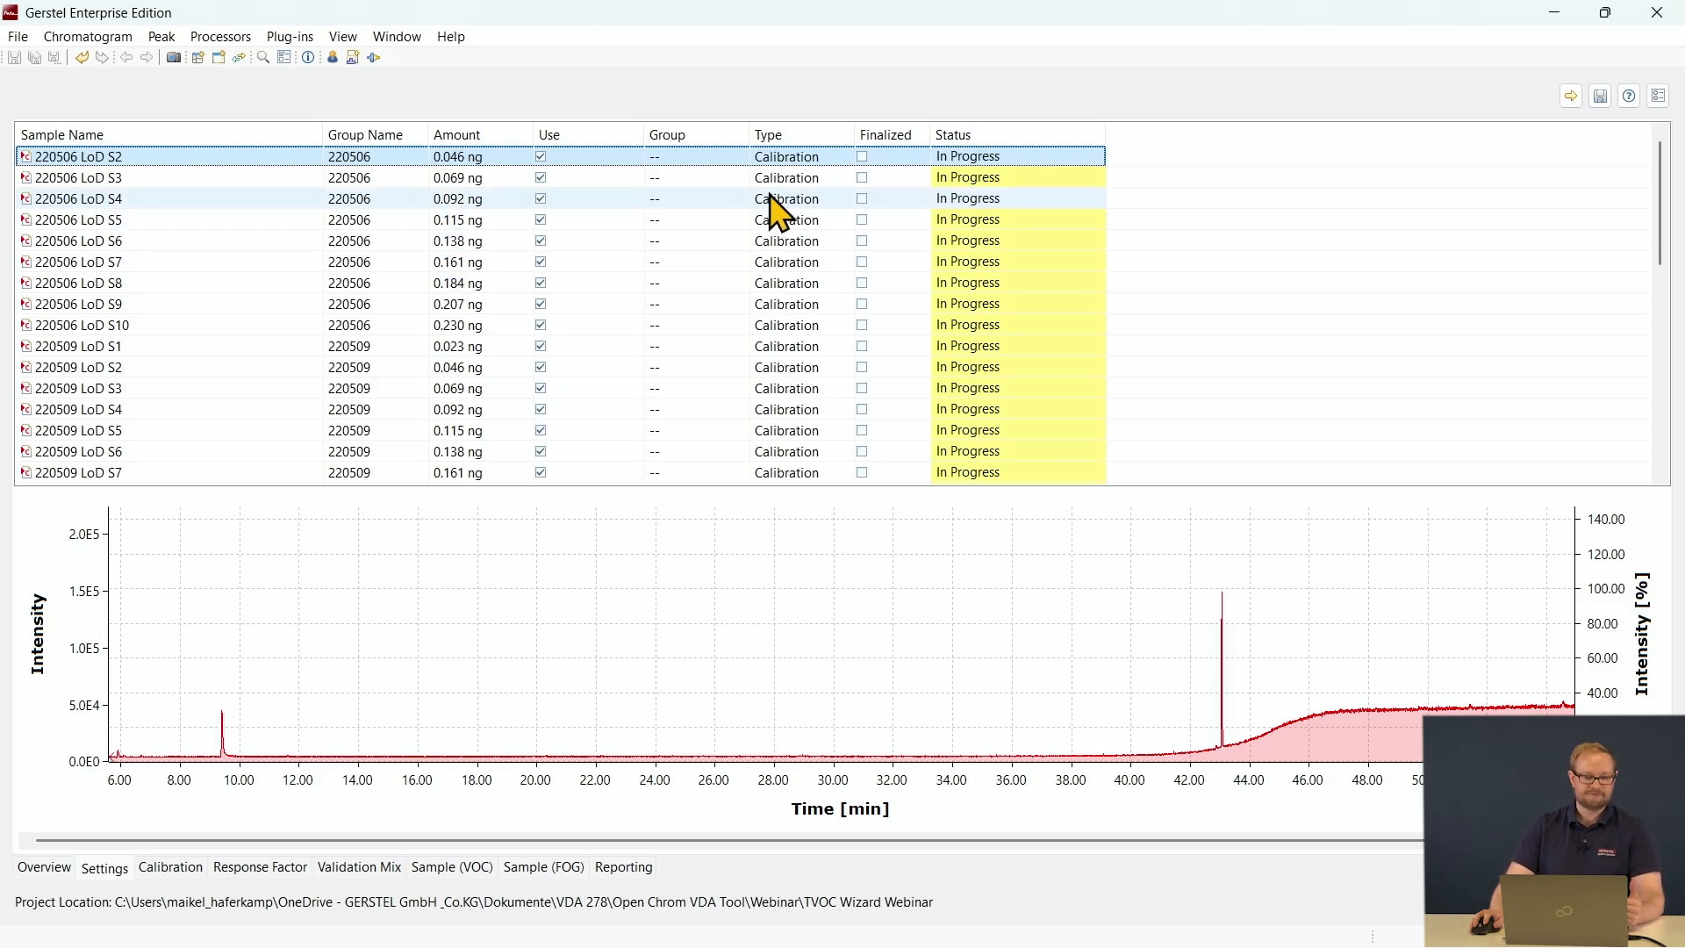
Set the type of samples 230124 FOG 1 and 230124 FOG 2 to Response Factor.
scroll(790, 255, "down", 3)
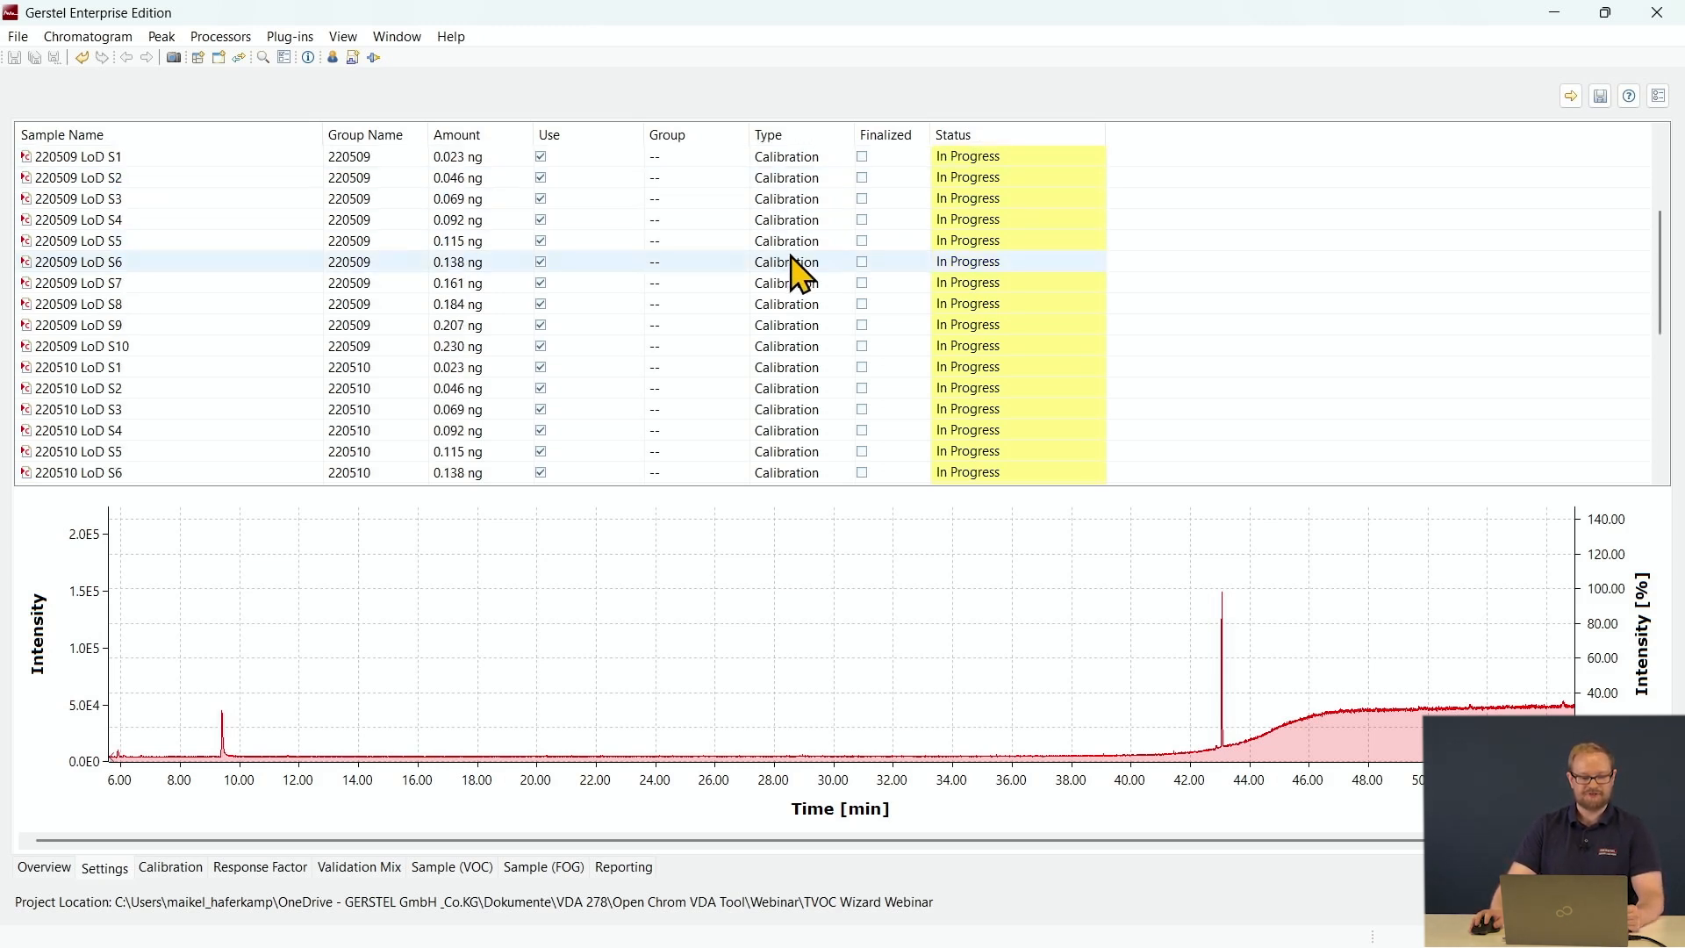
scroll(799, 272, "down", 5)
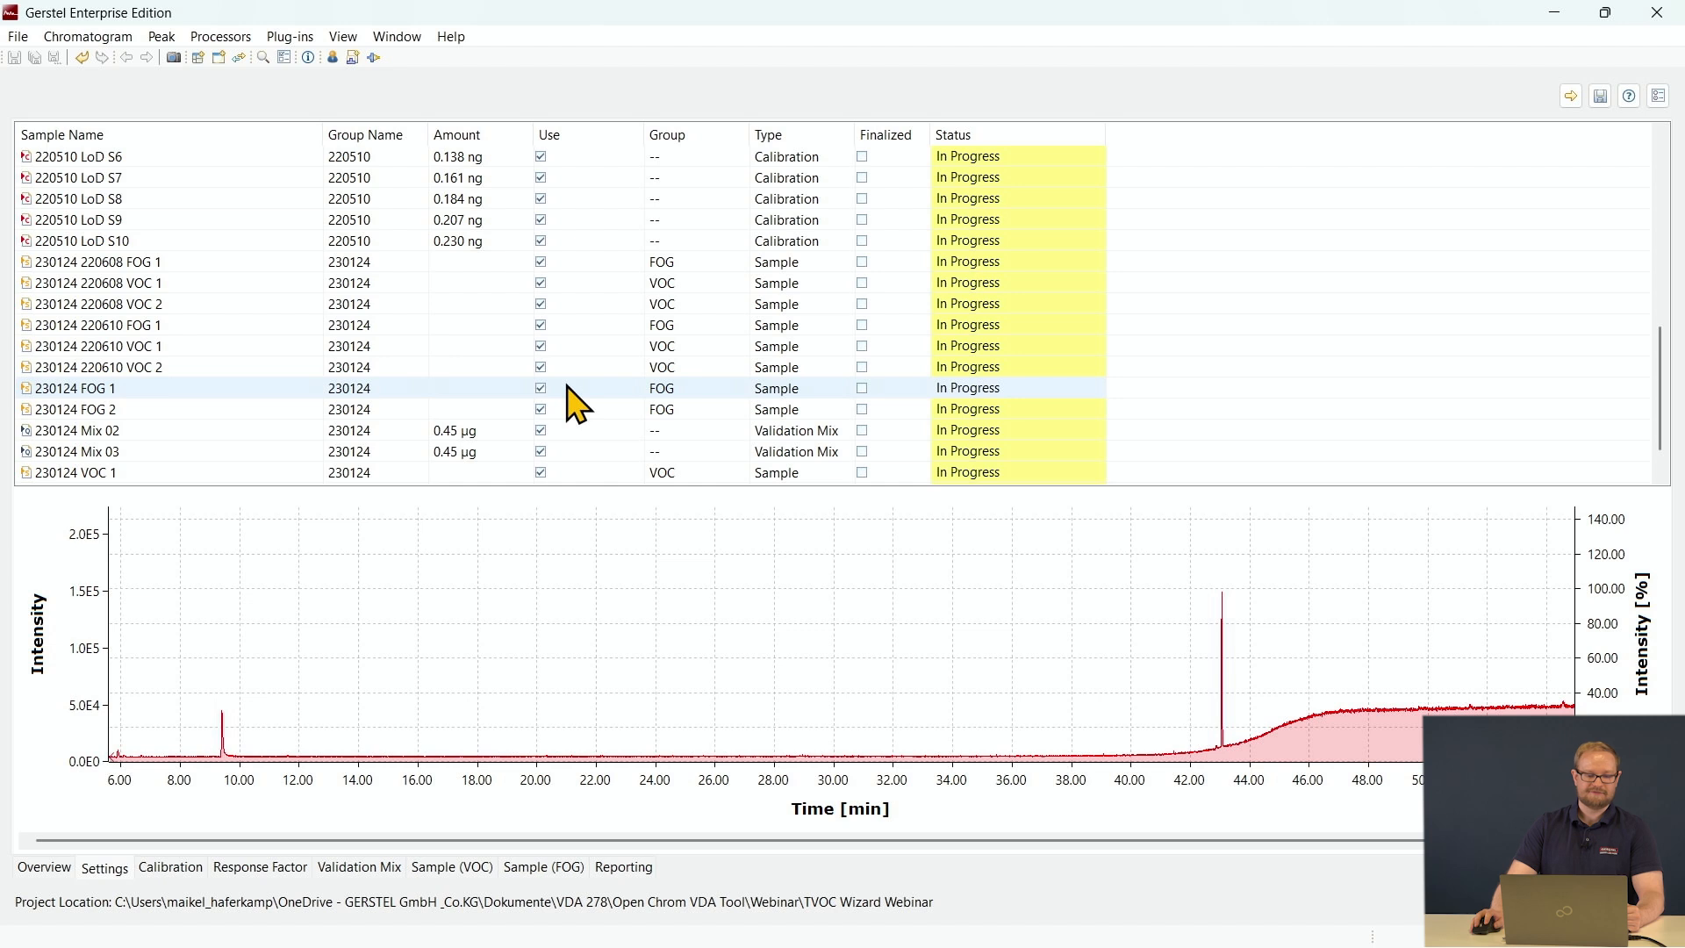
left_click(790, 388)
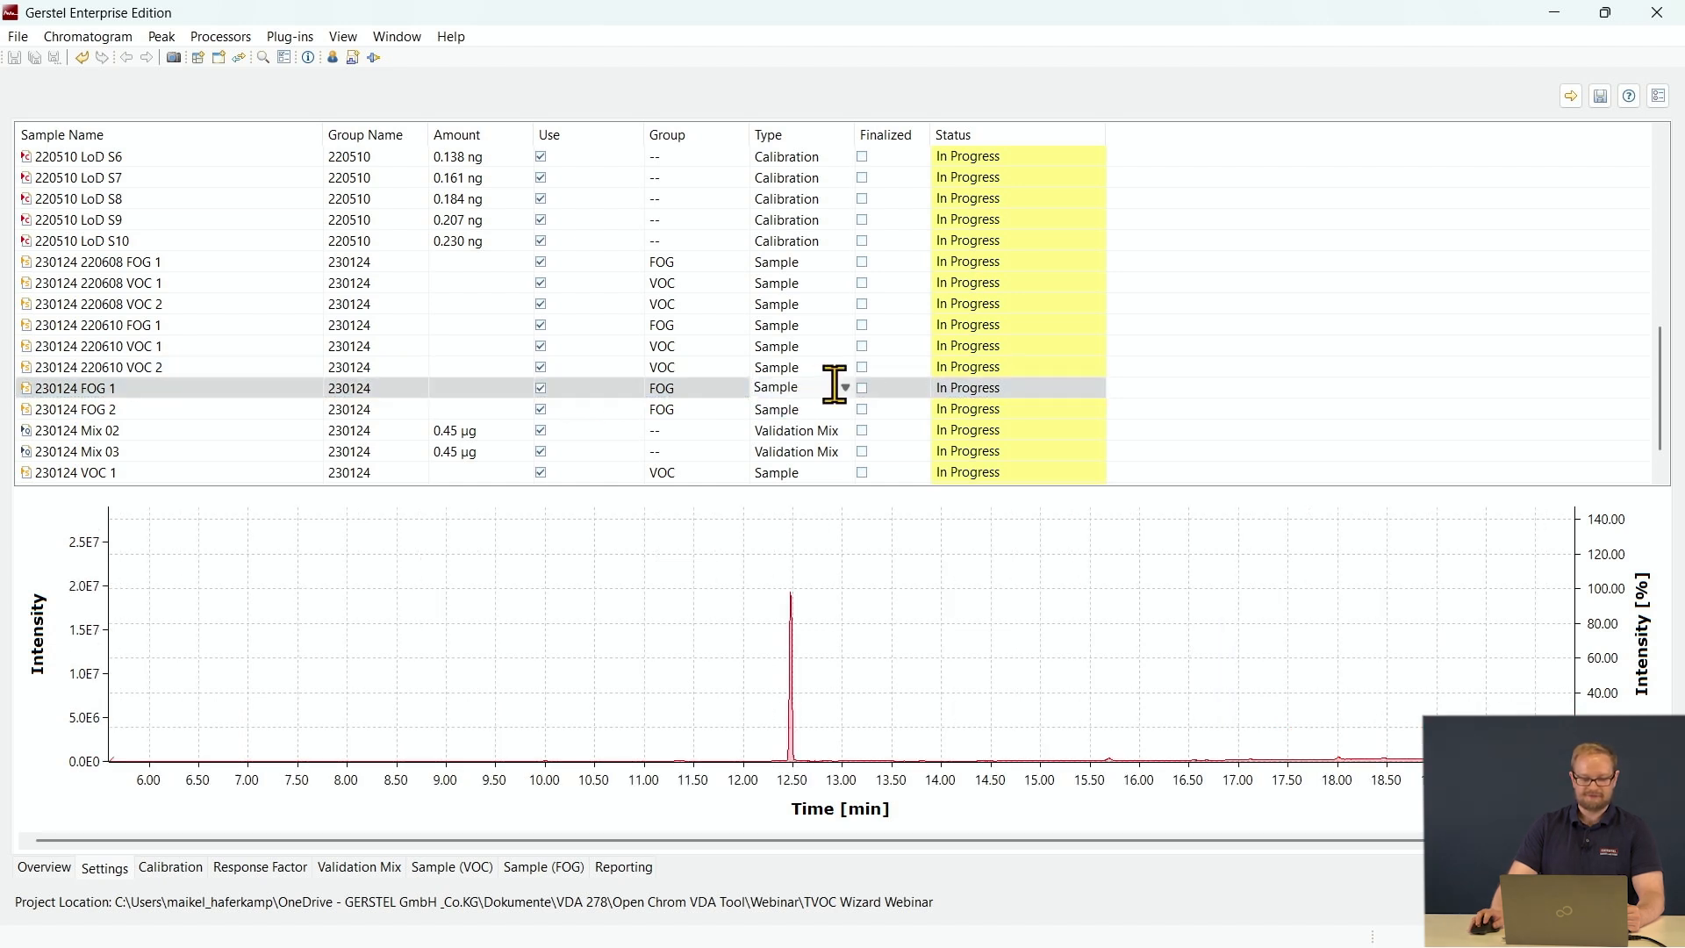
left_click(845, 388)
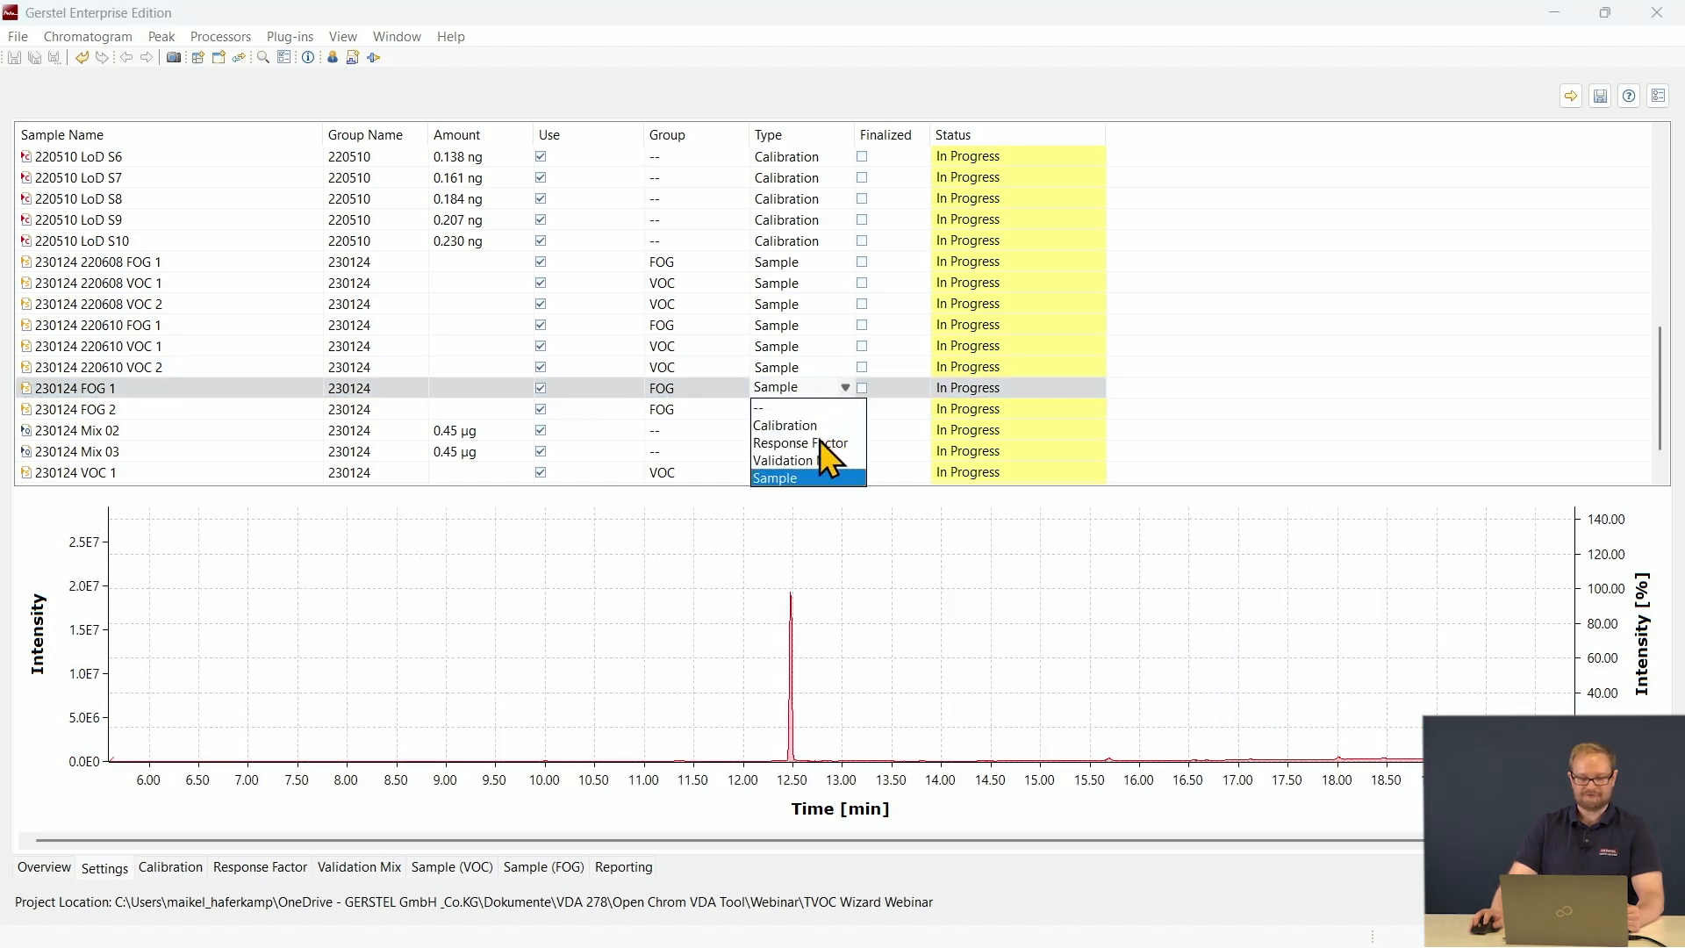
left_click(820, 442)
left_click(817, 411)
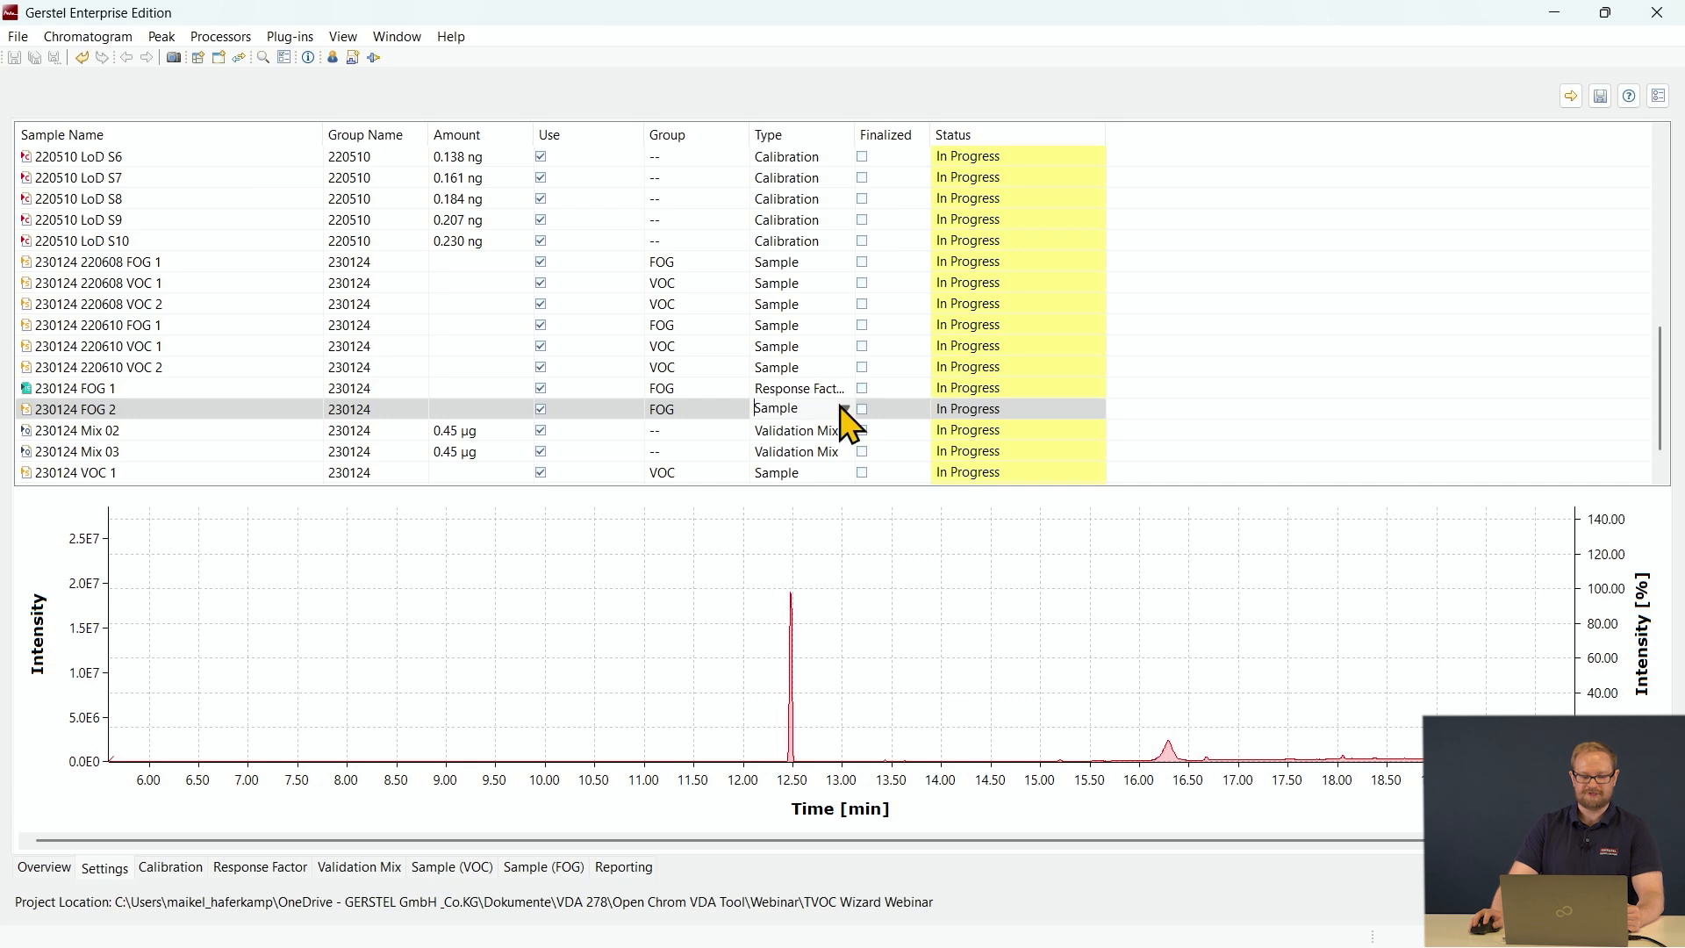
left_click(846, 409)
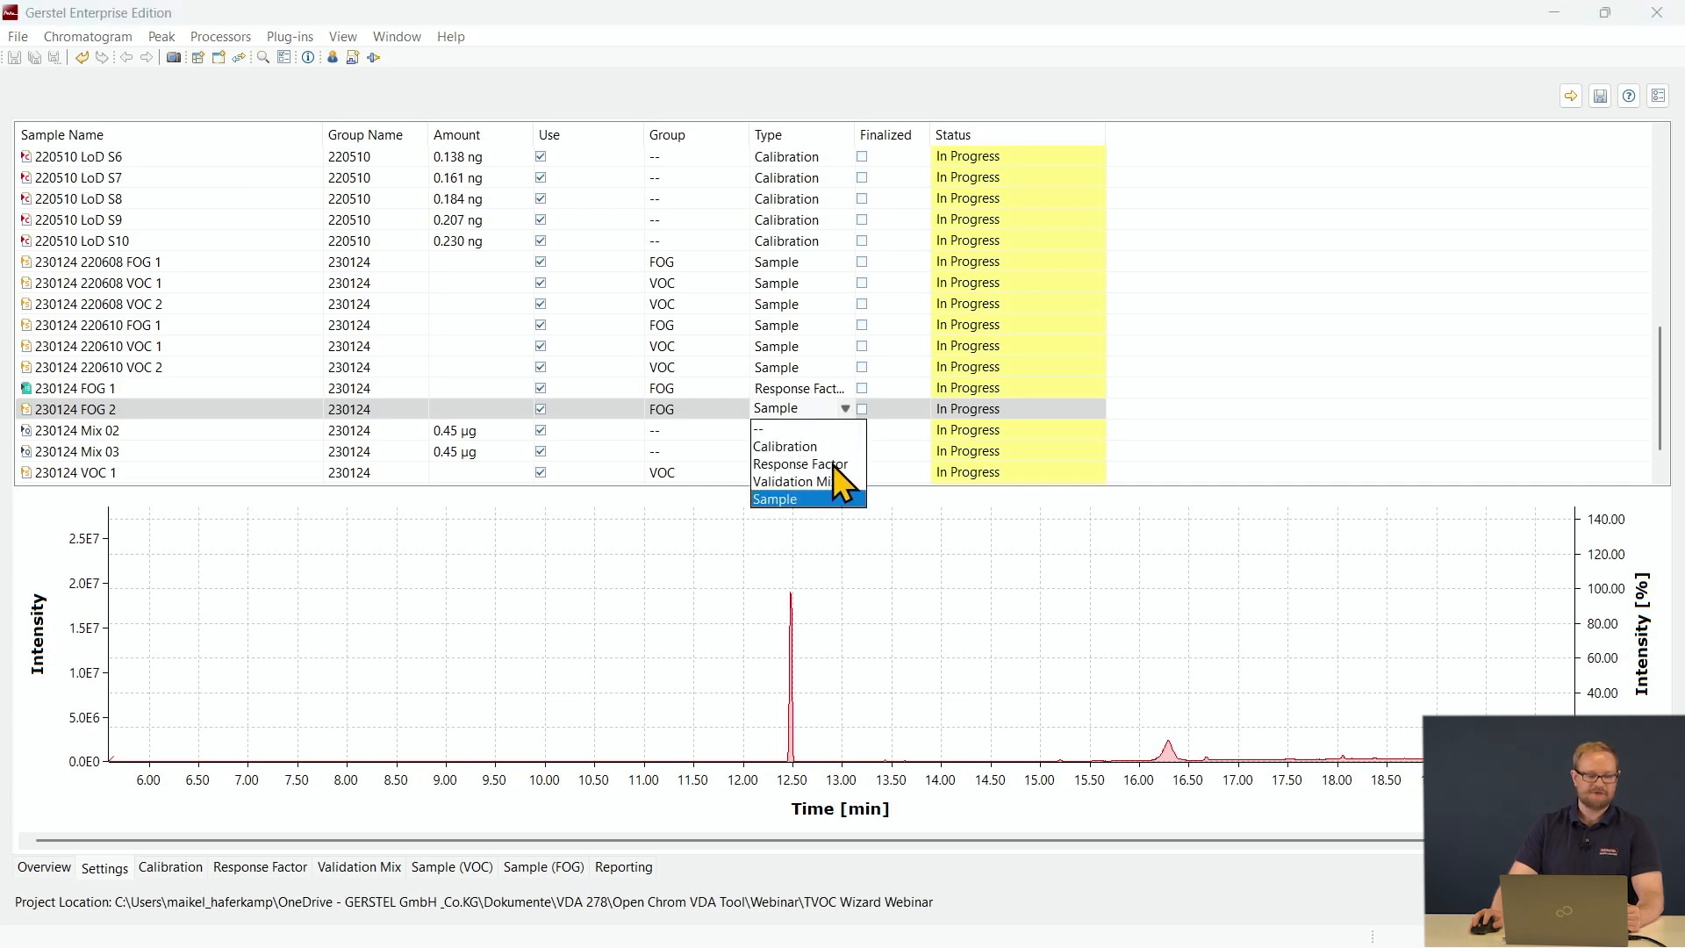
left_click(832, 464)
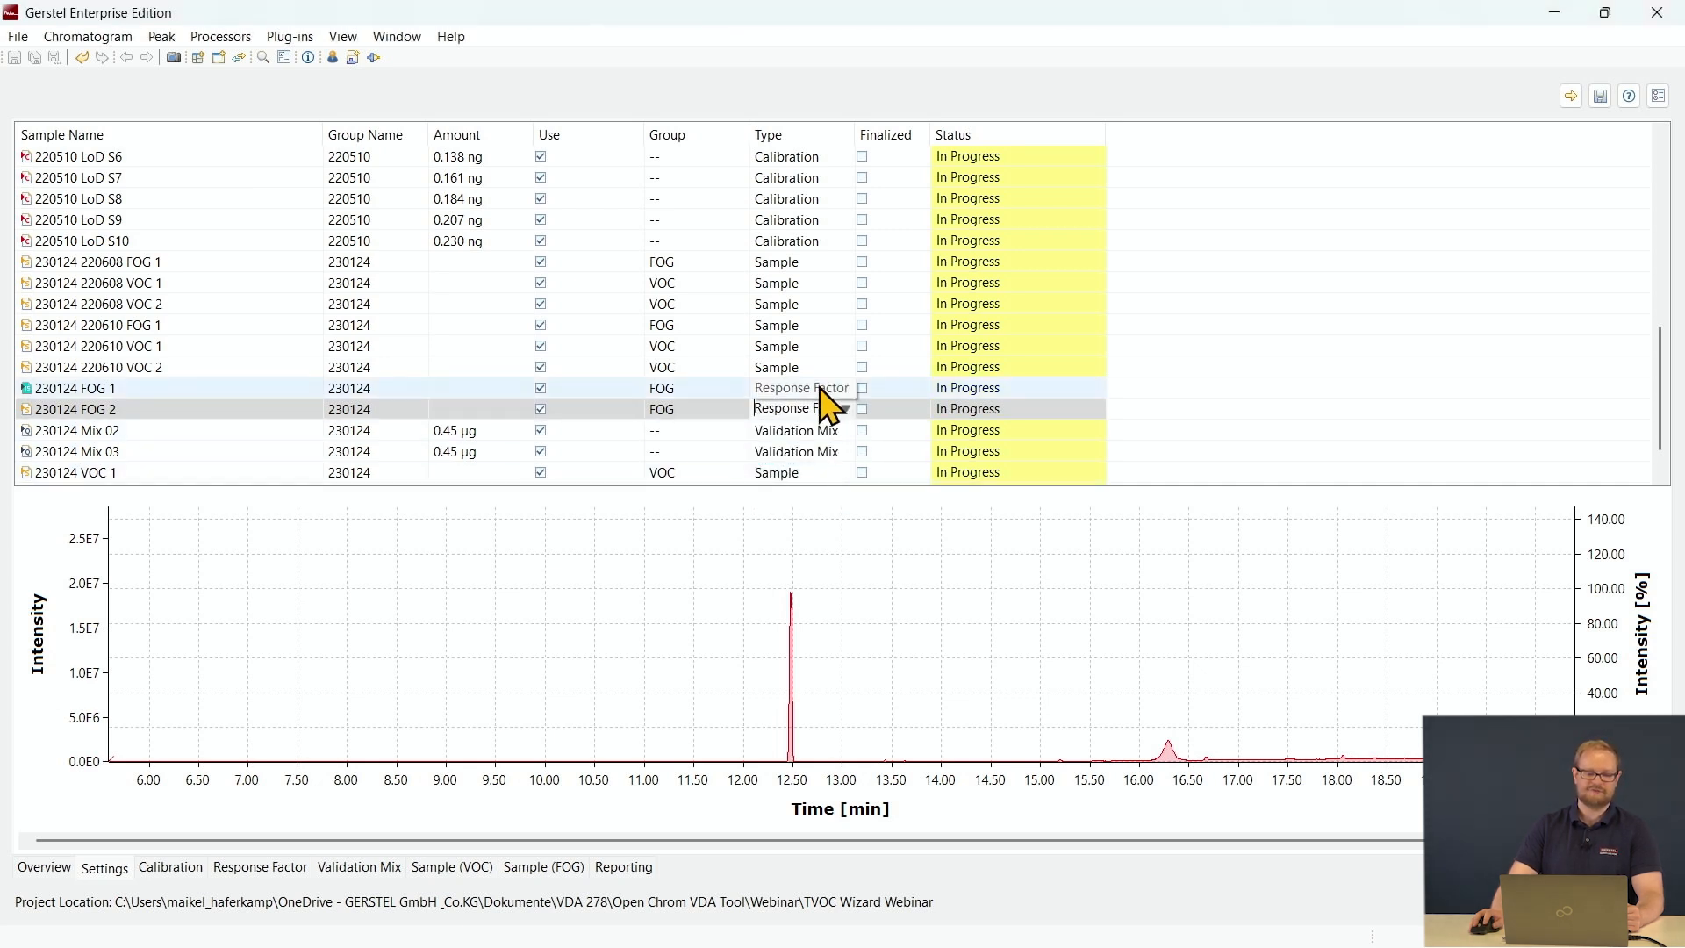
left_click(781, 386)
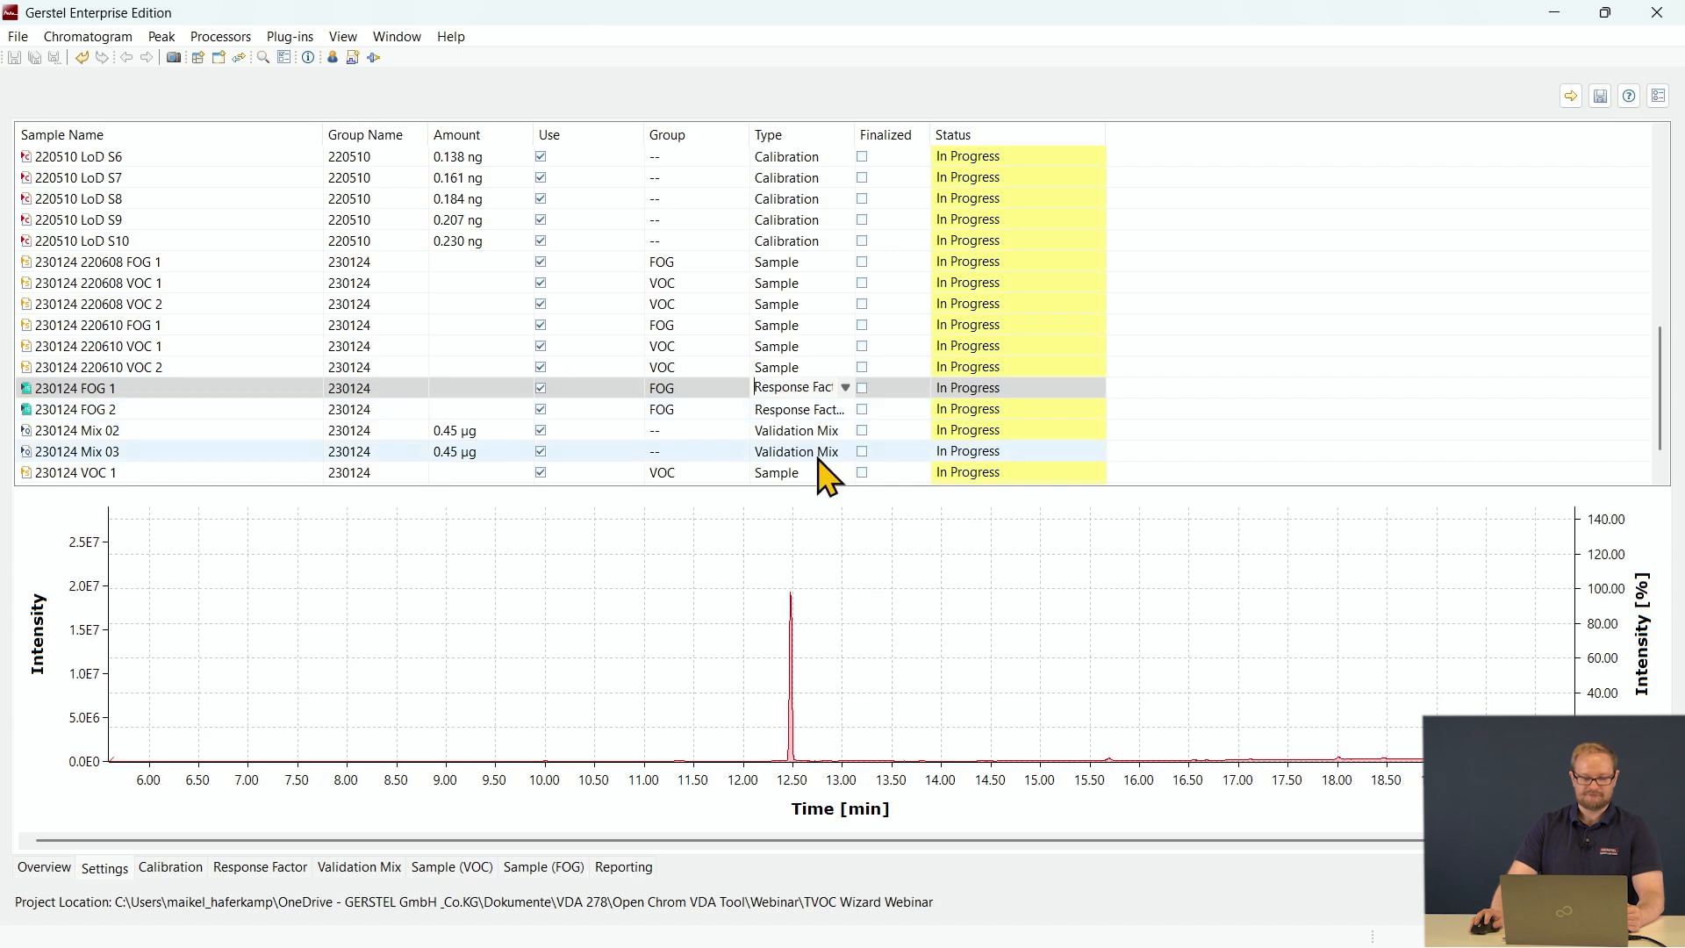
Set the type of samples 230124 VOC 1 and 230124 VOC 2 to Response Factor.
scroll(1448, 387, "down", 1)
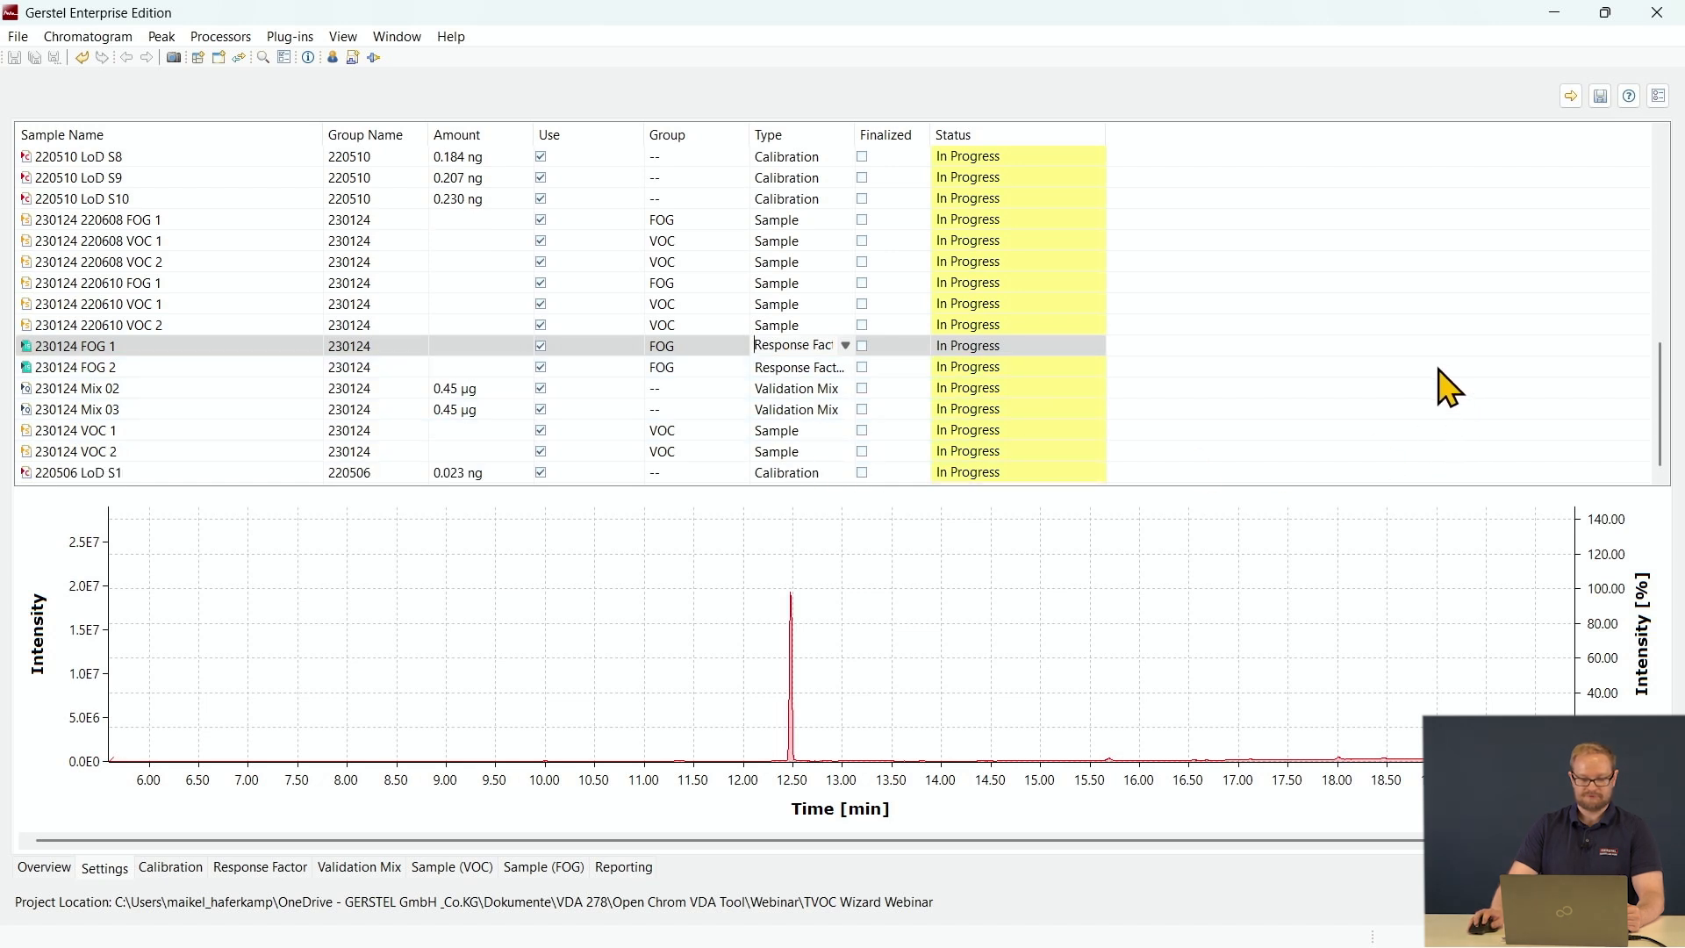
left_click(784, 432)
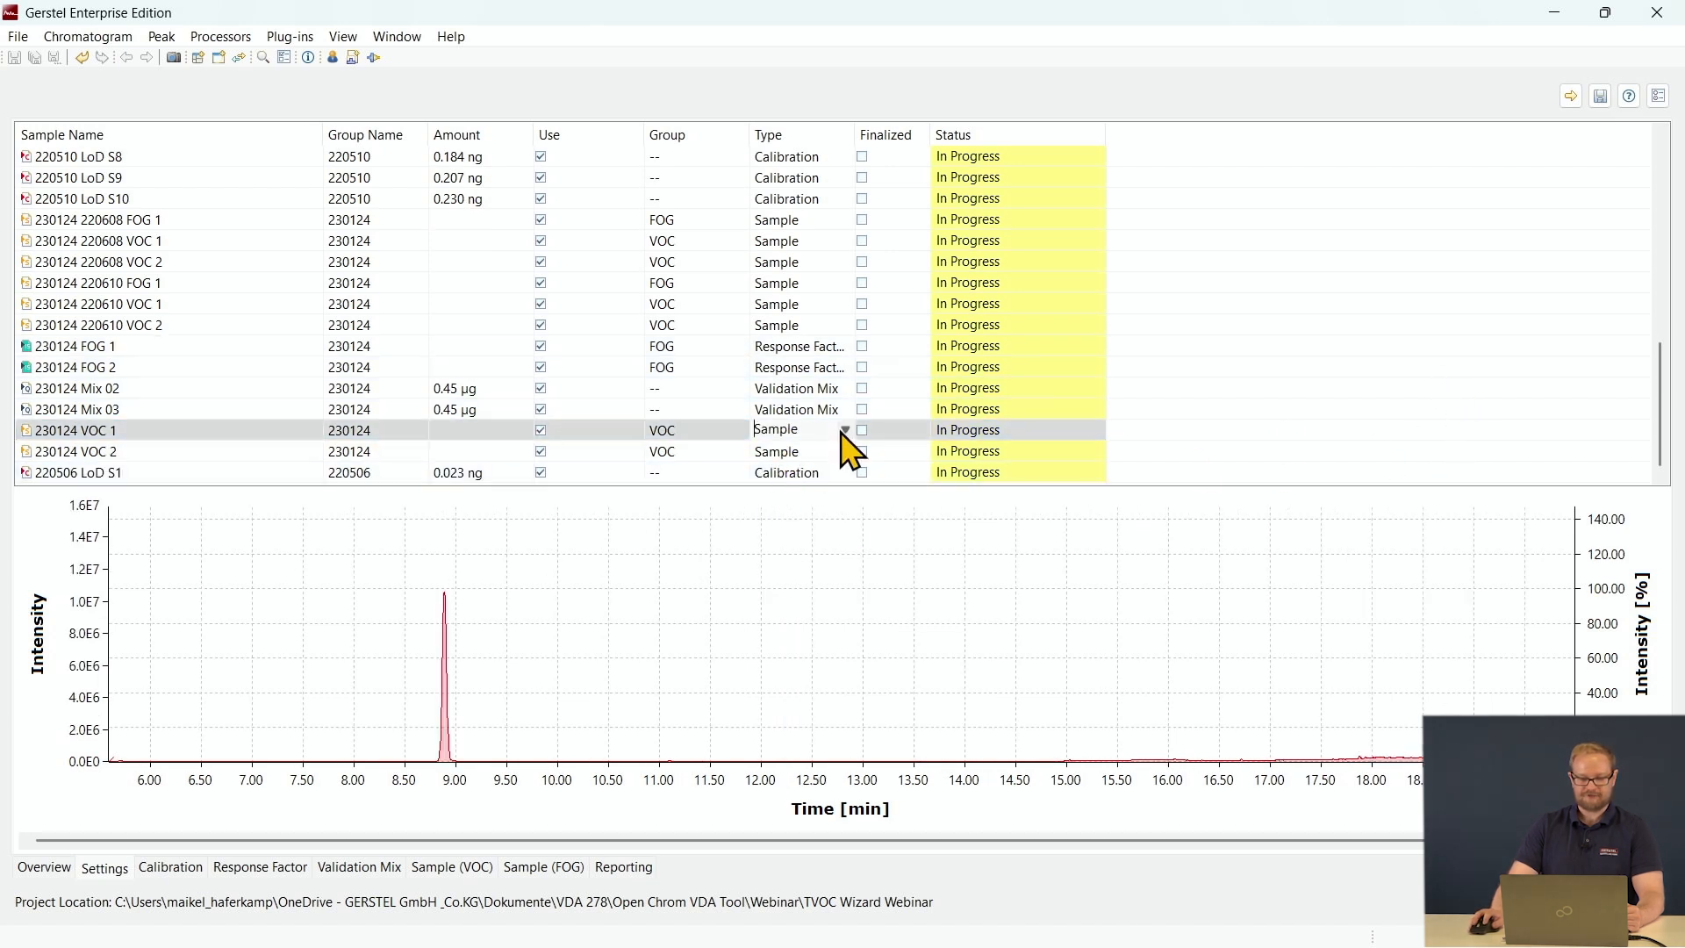
left_click(845, 430)
left_click(817, 485)
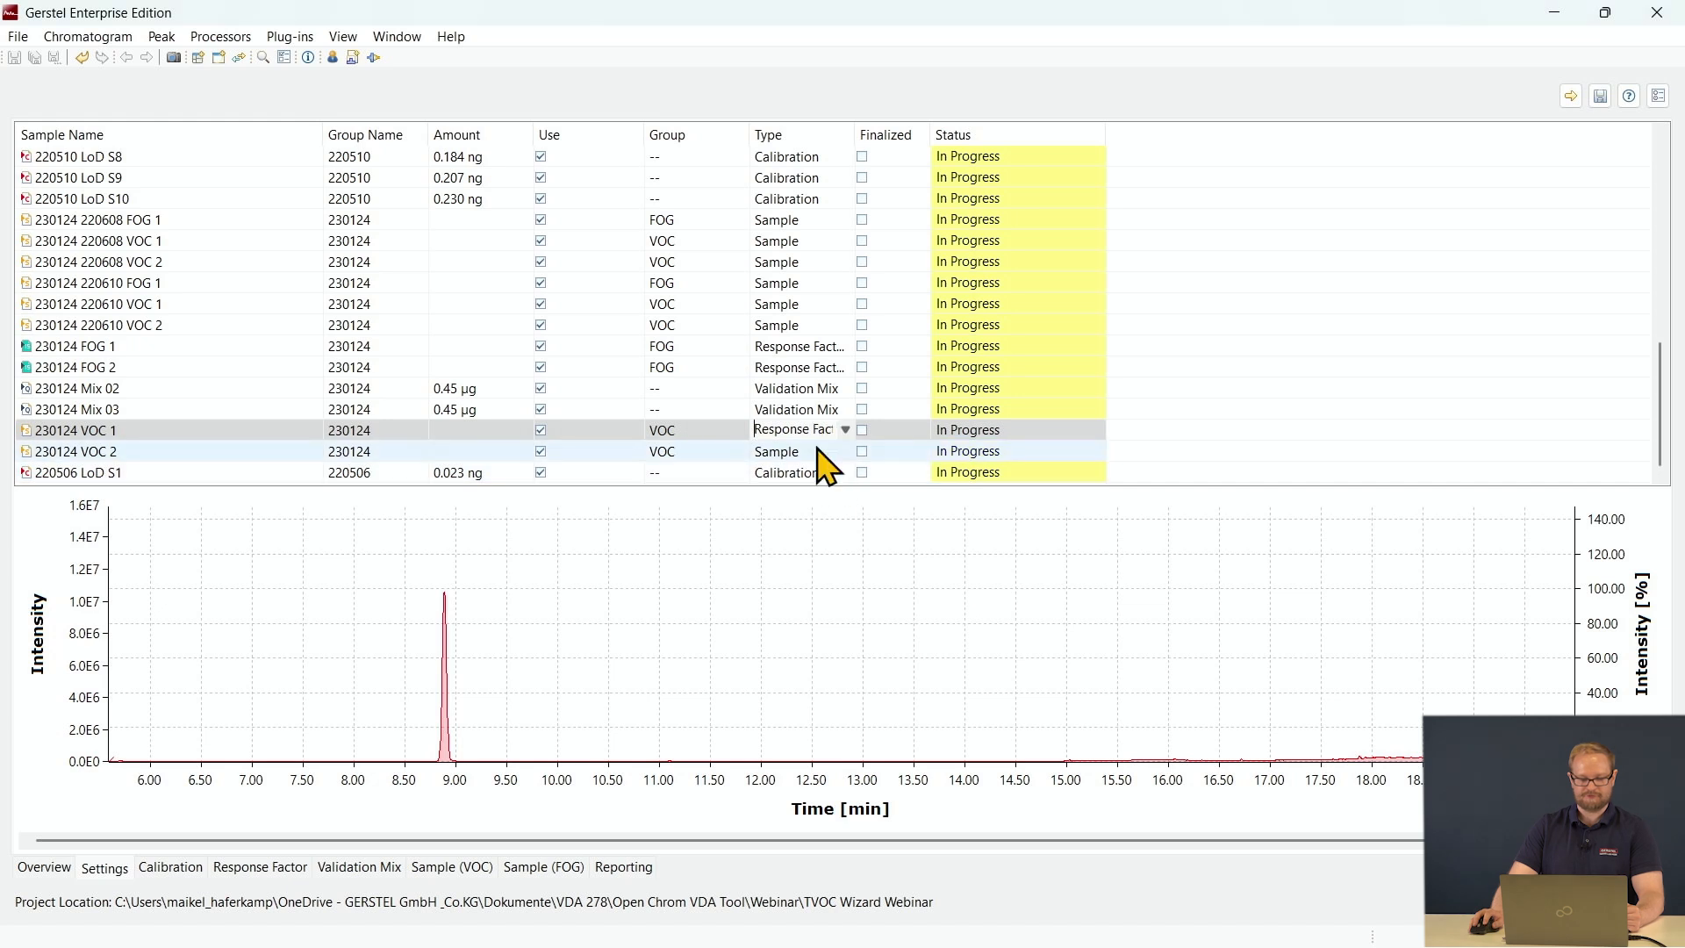
left_click(820, 452)
left_click(845, 452)
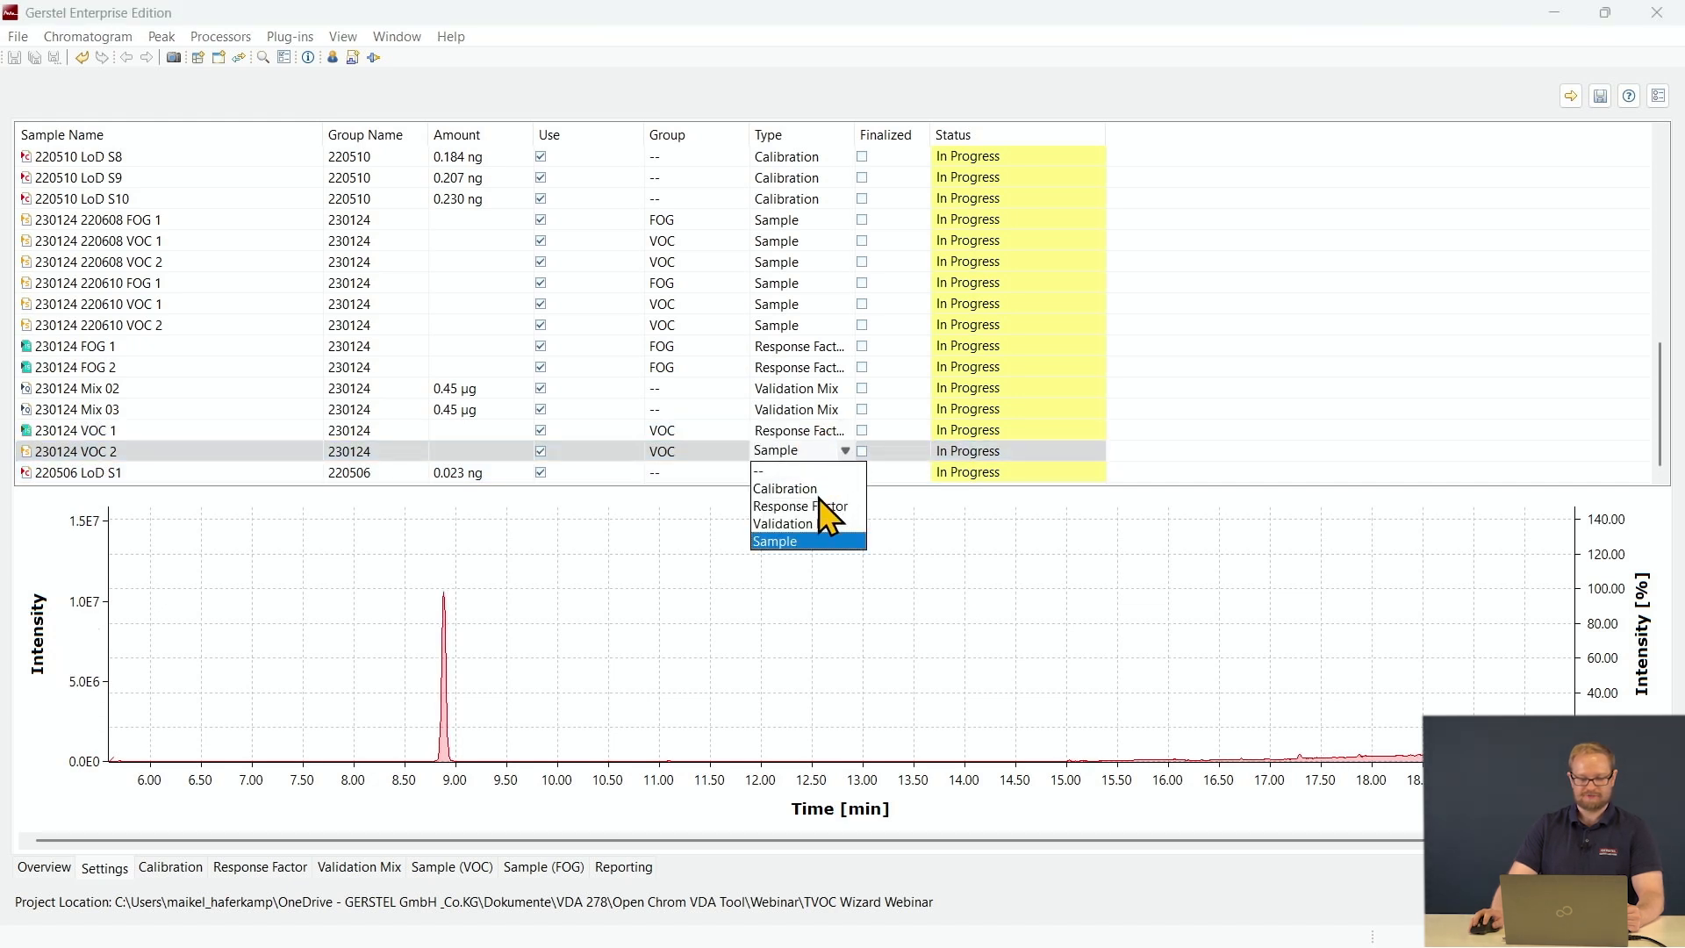
left_click(819, 504)
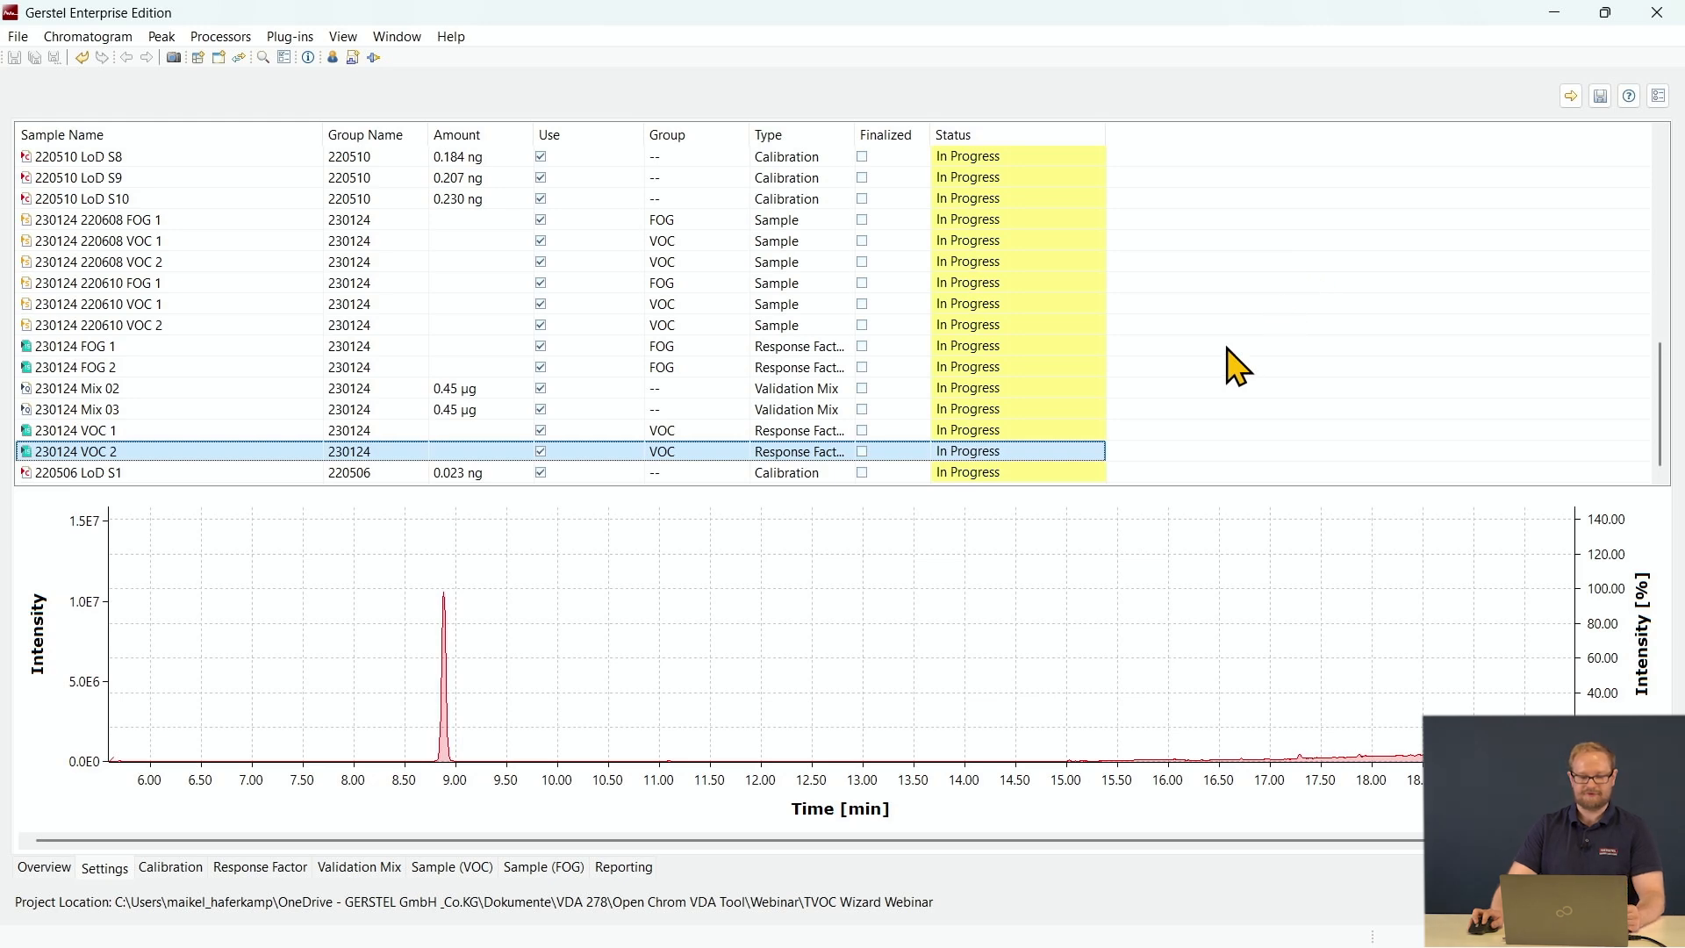
Proceed to the calibration stage and compile the calibration from the loaded LoD chromatograms.
scroll(1233, 365, "up", 5)
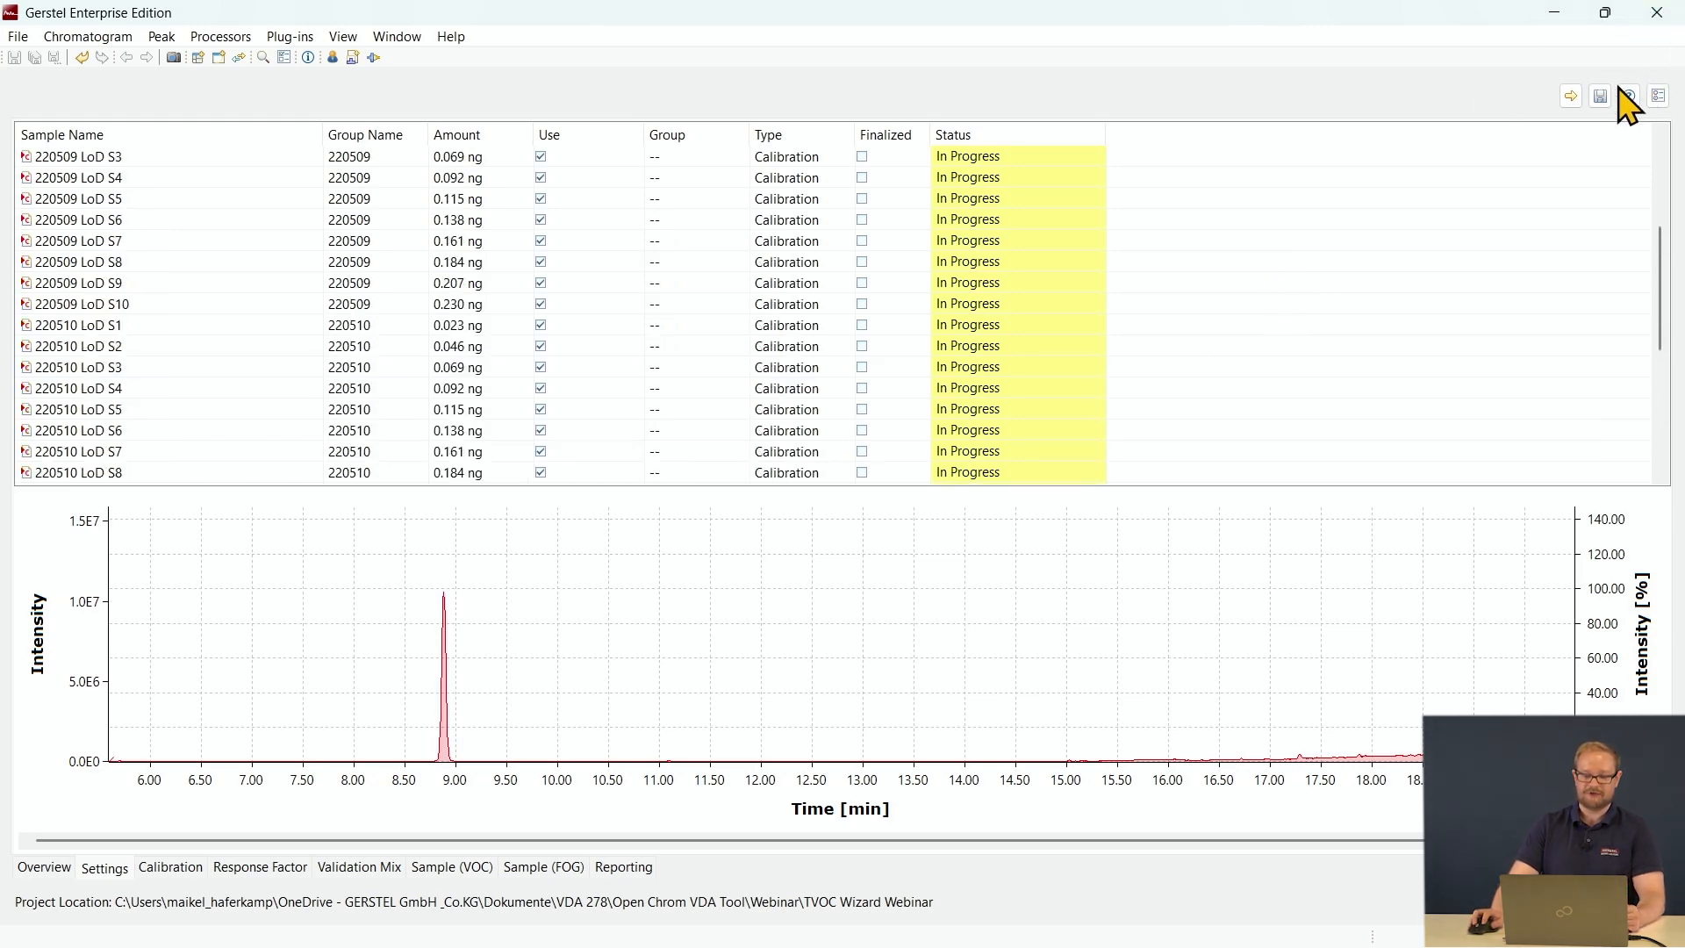
left_click(1572, 97)
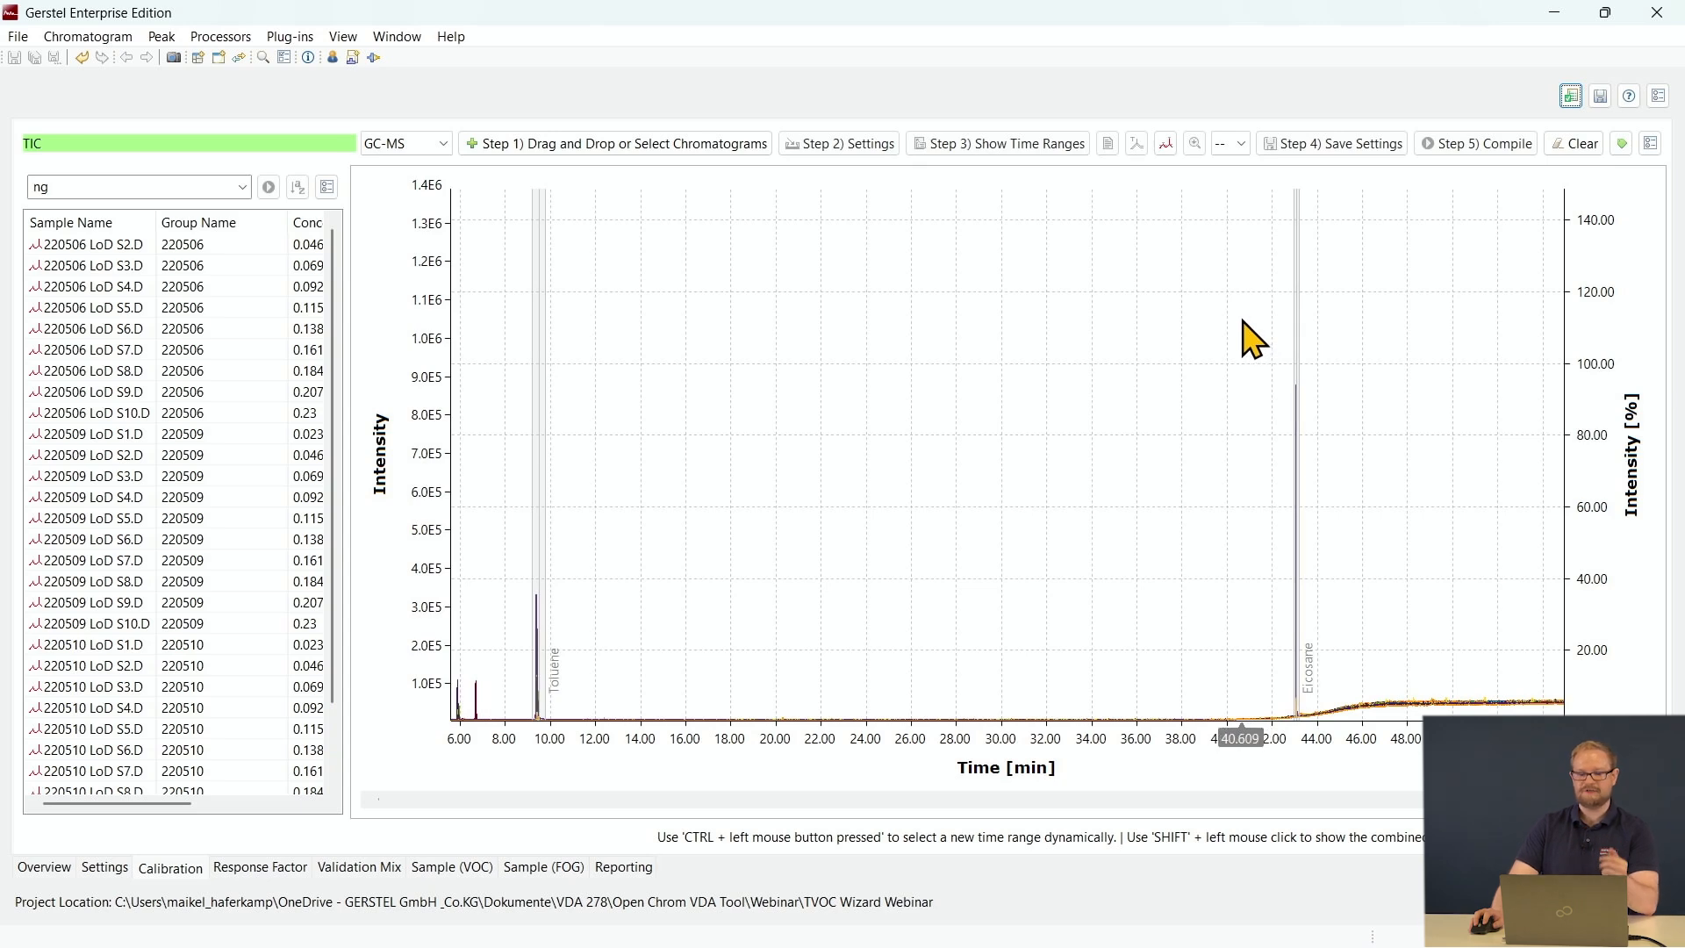
left_click(1471, 147)
left_click(850, 557)
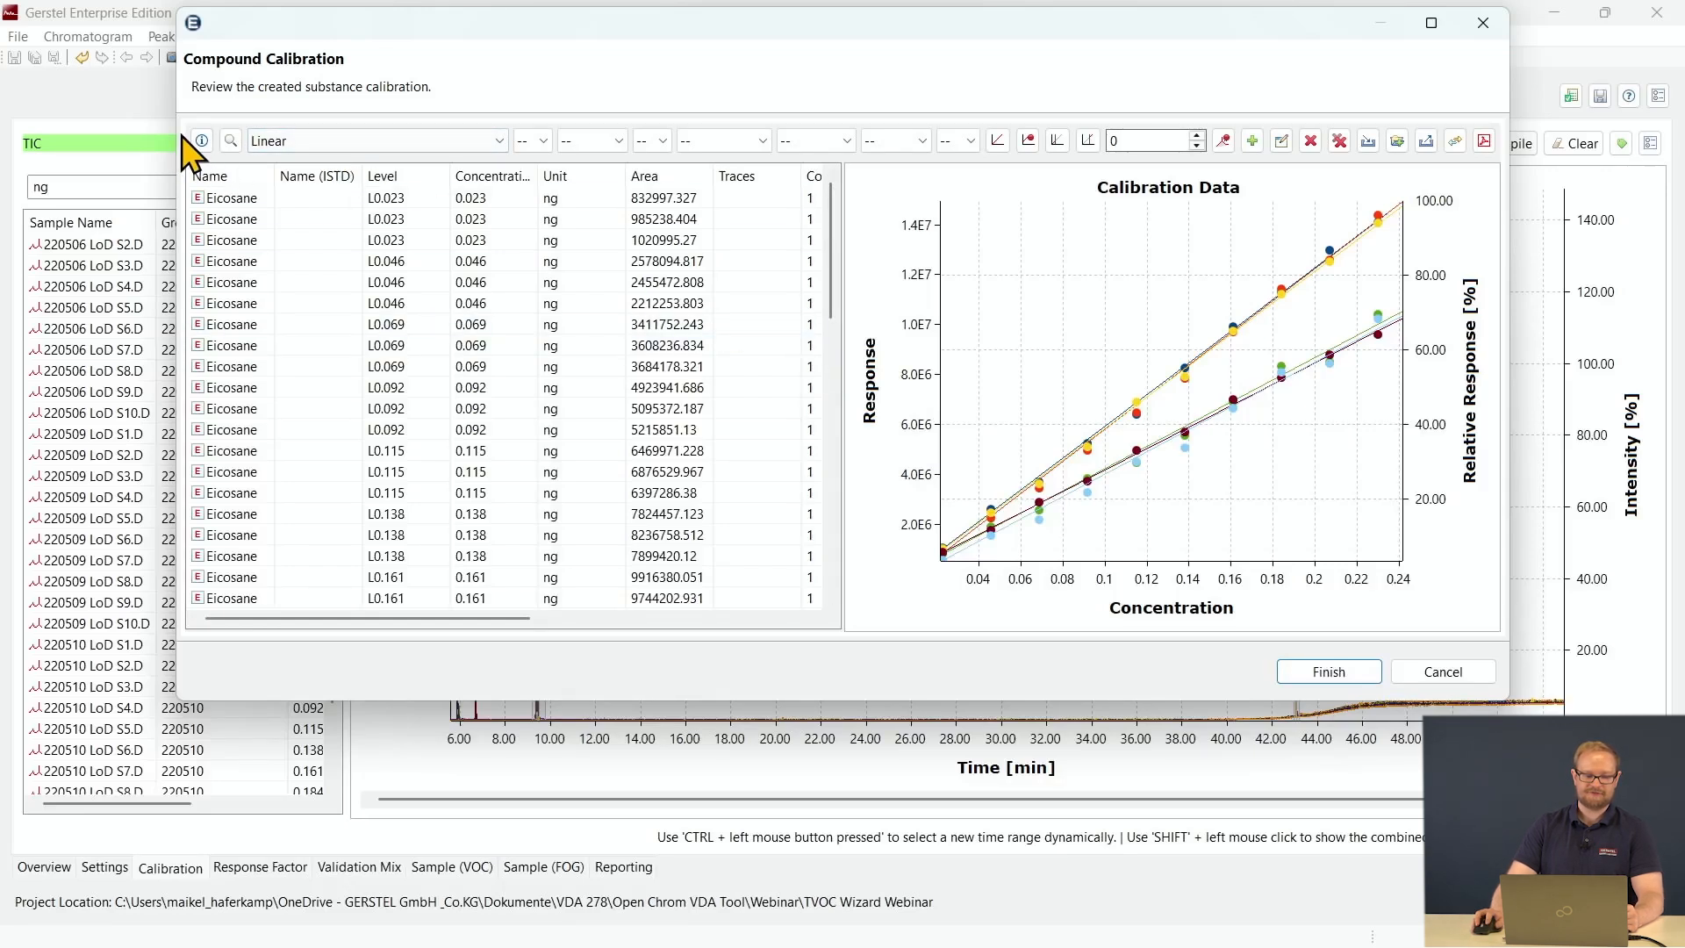
Review the Eicosane (ng) (220506) calibration curve with its equation details, and finish the compound calibration.
left_click(201, 140)
left_click(324, 180)
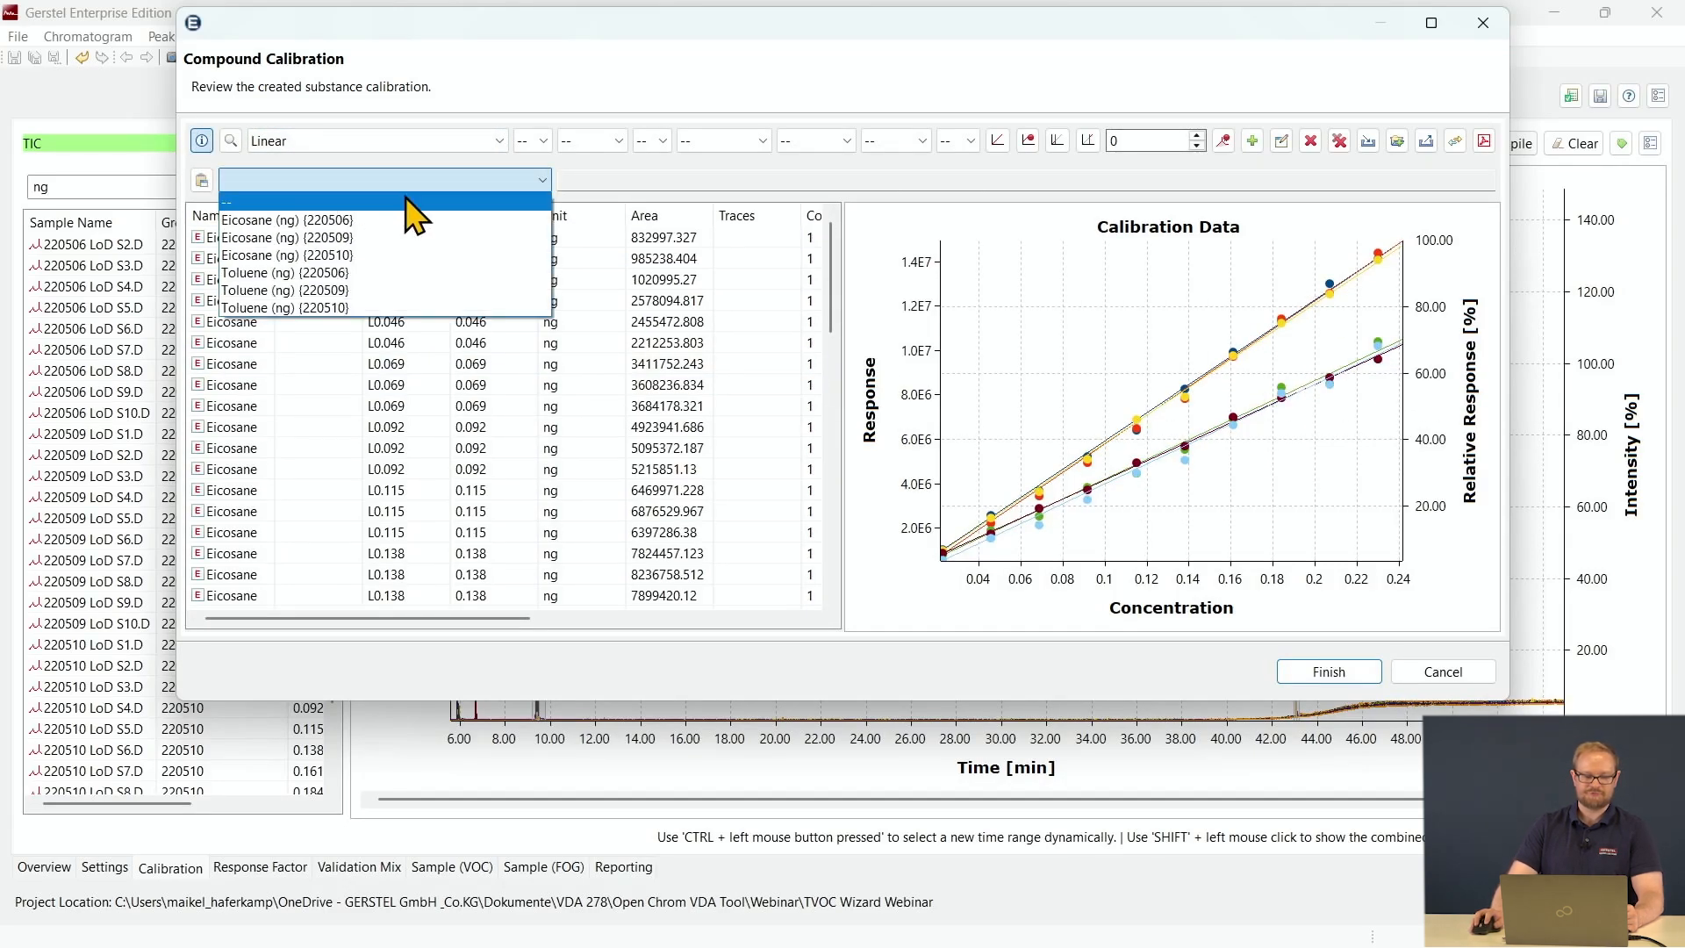
left_click(455, 220)
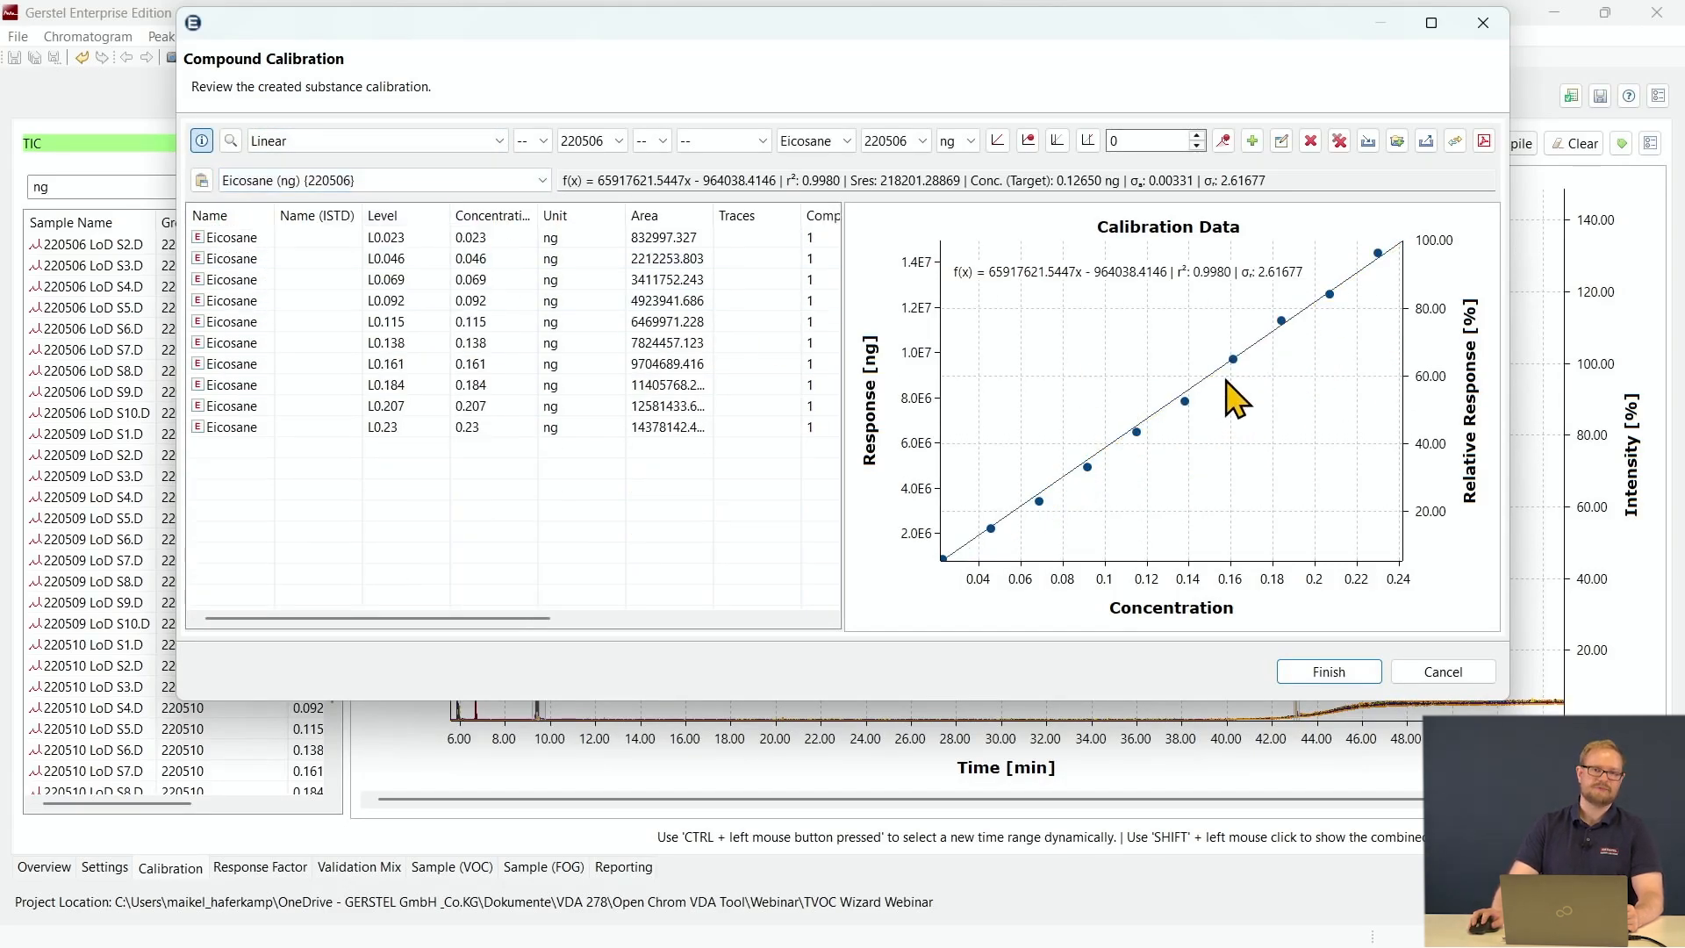
left_click(1365, 676)
left_click(1059, 494)
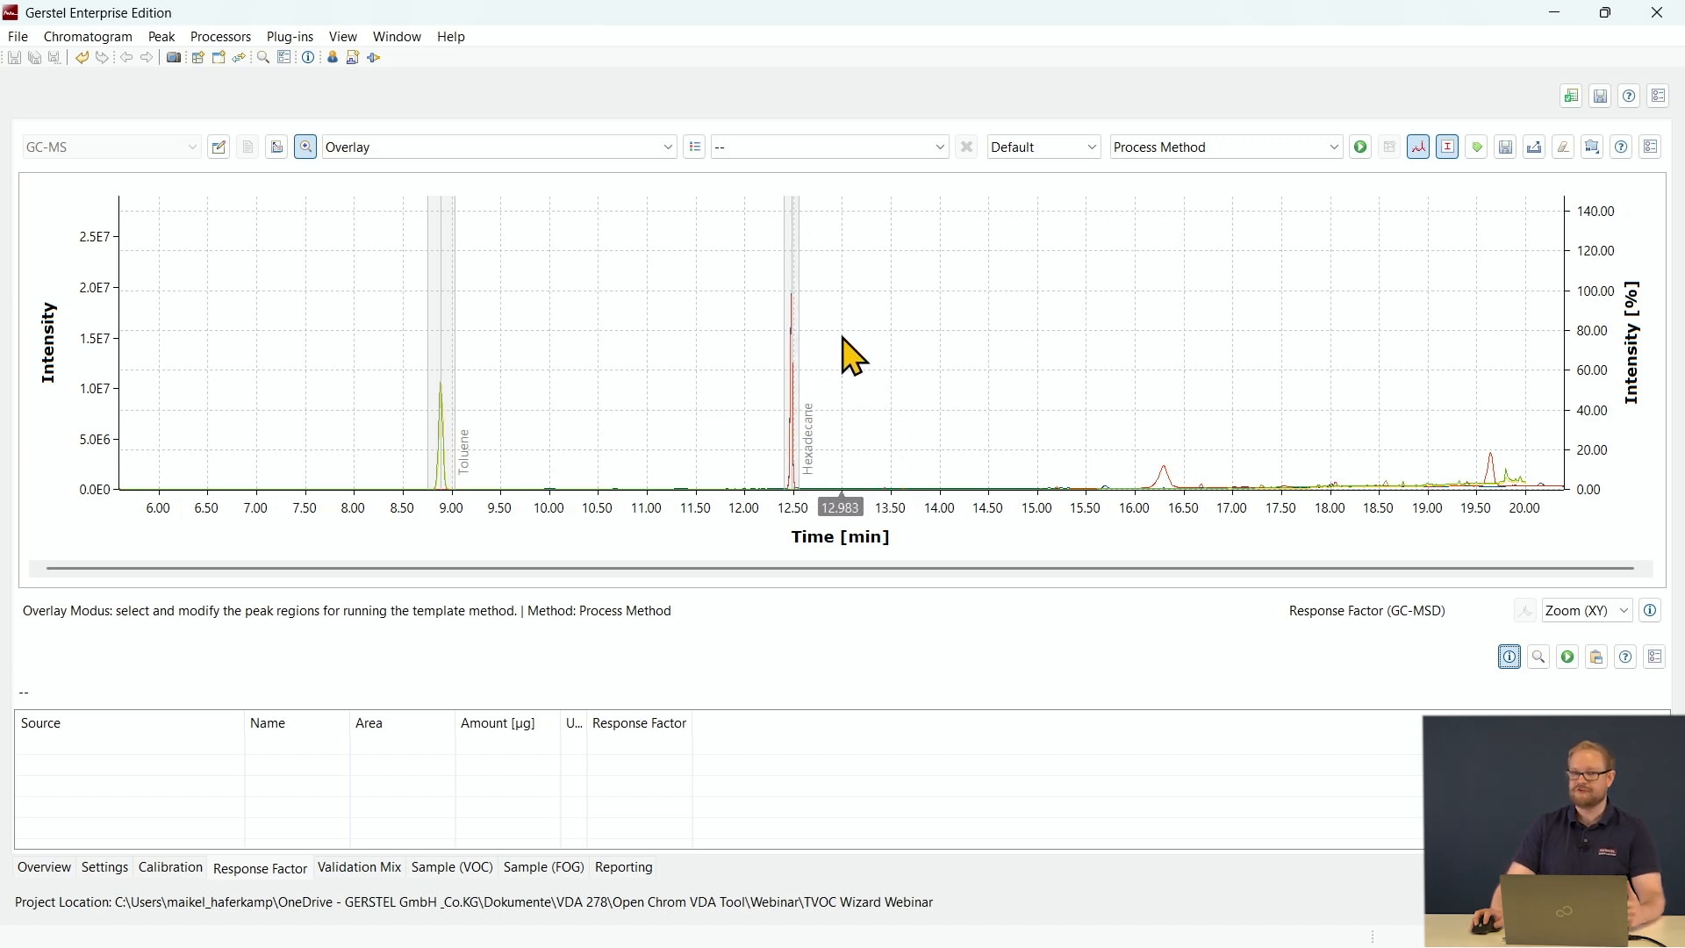
Calculate the response factors by running the complete process method with the Default Profile, and save the chromatograms to proceed to the validation mix.
left_click(1372, 150)
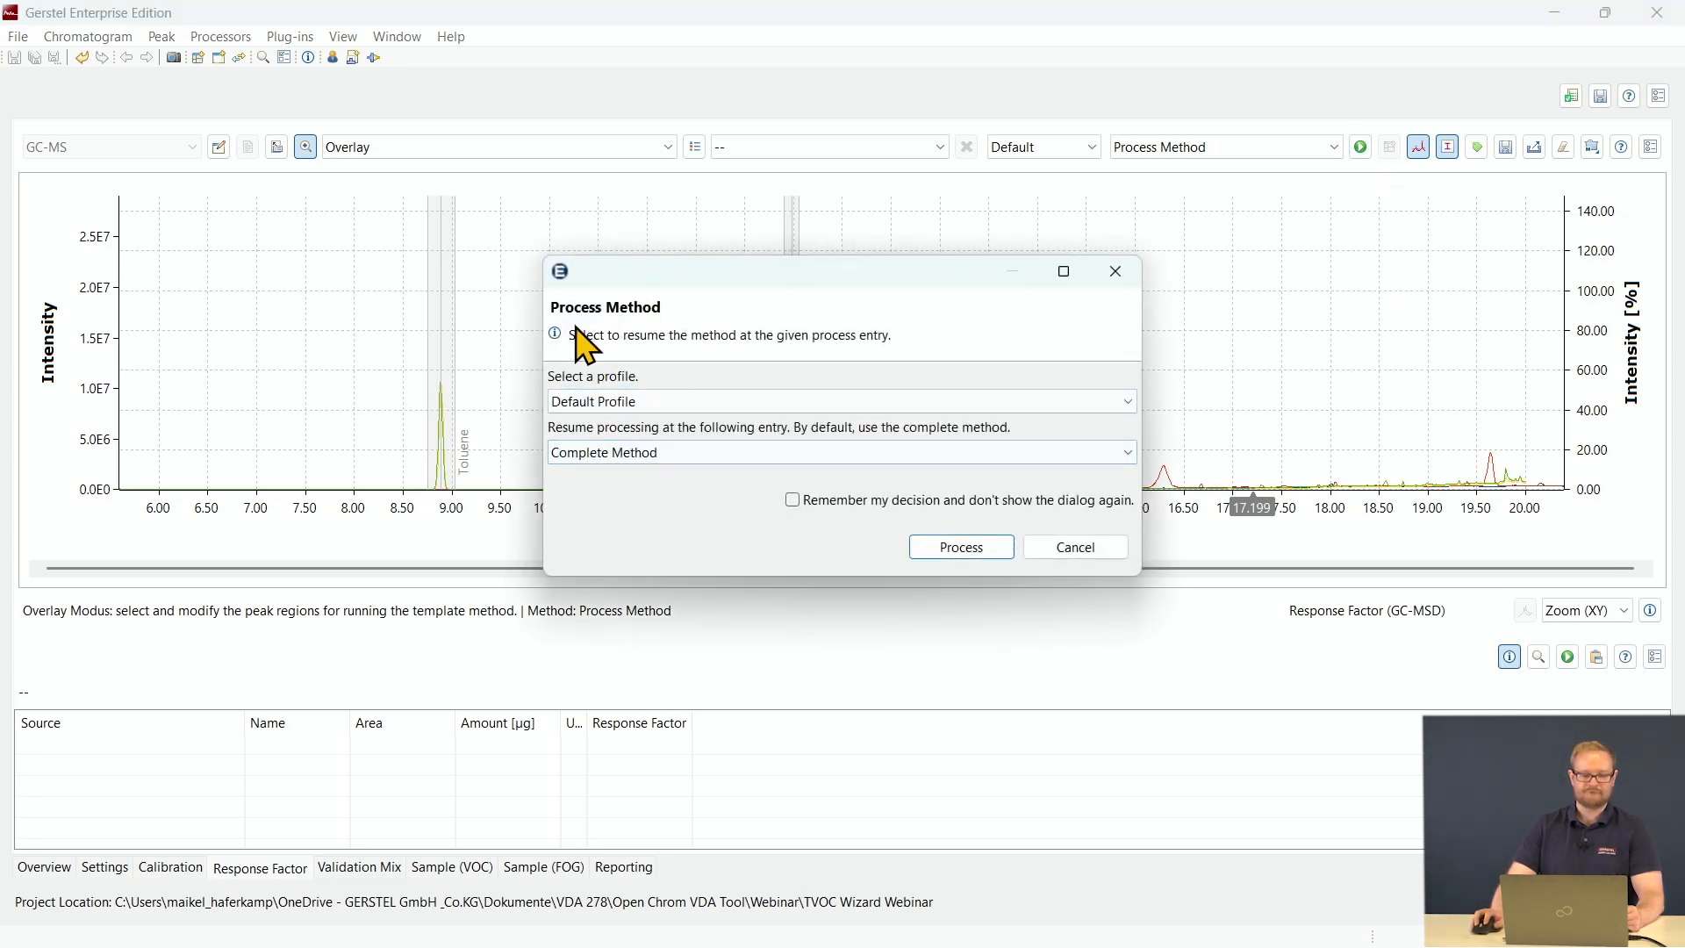
left_click(965, 551)
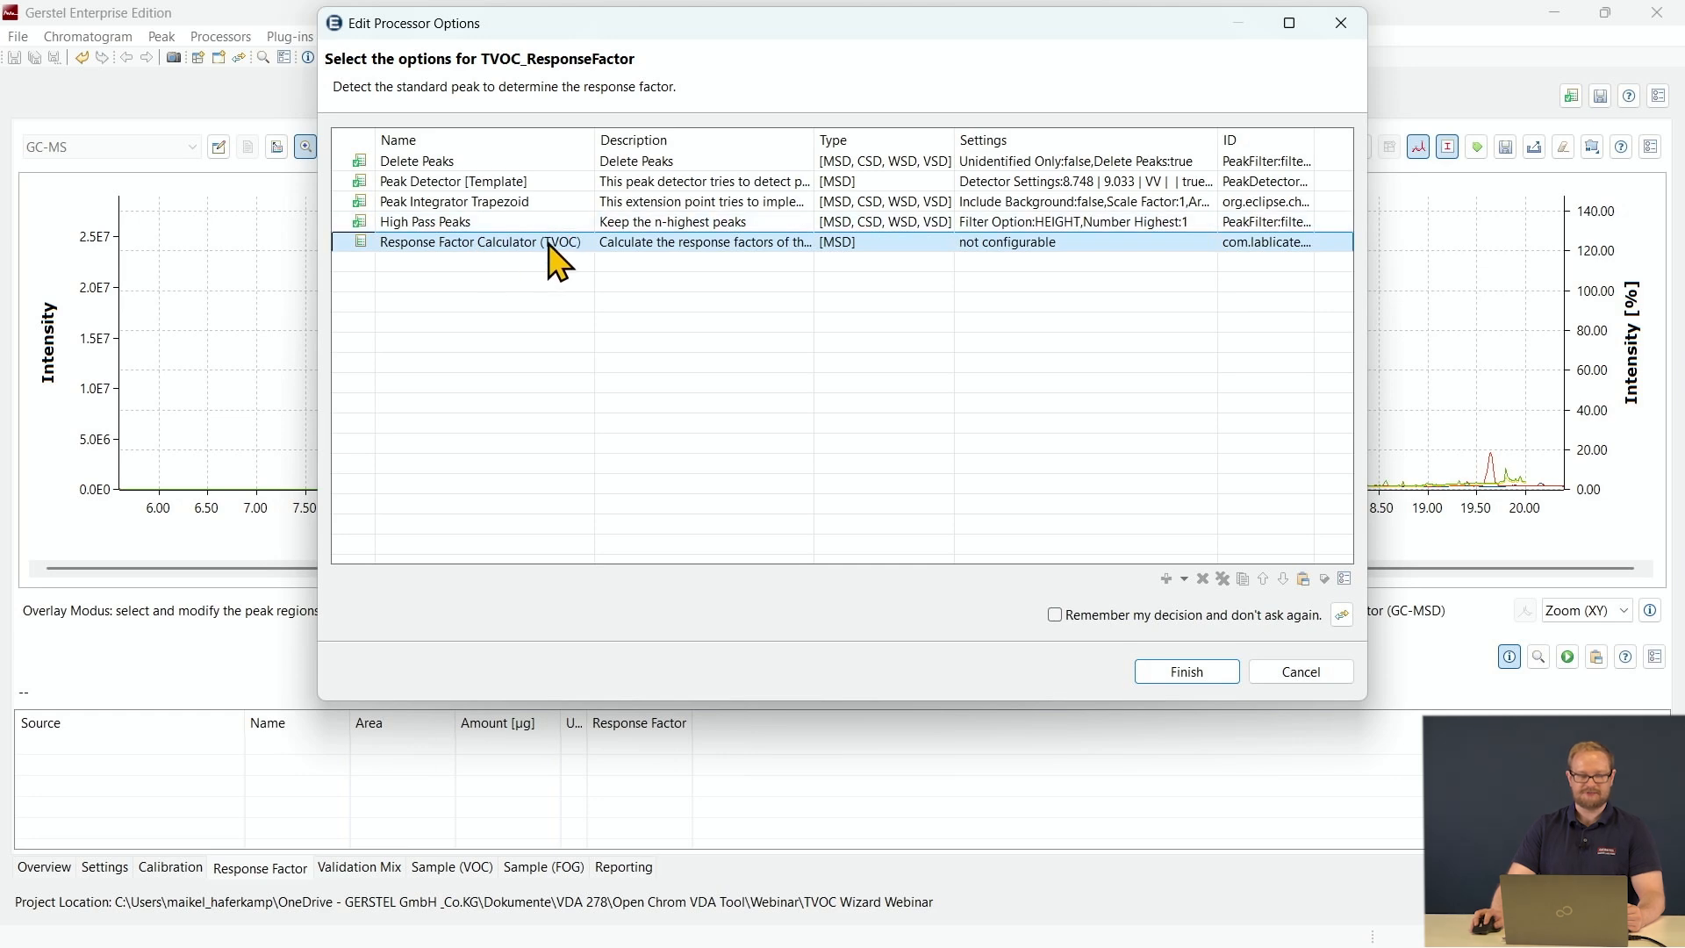
left_click(1190, 676)
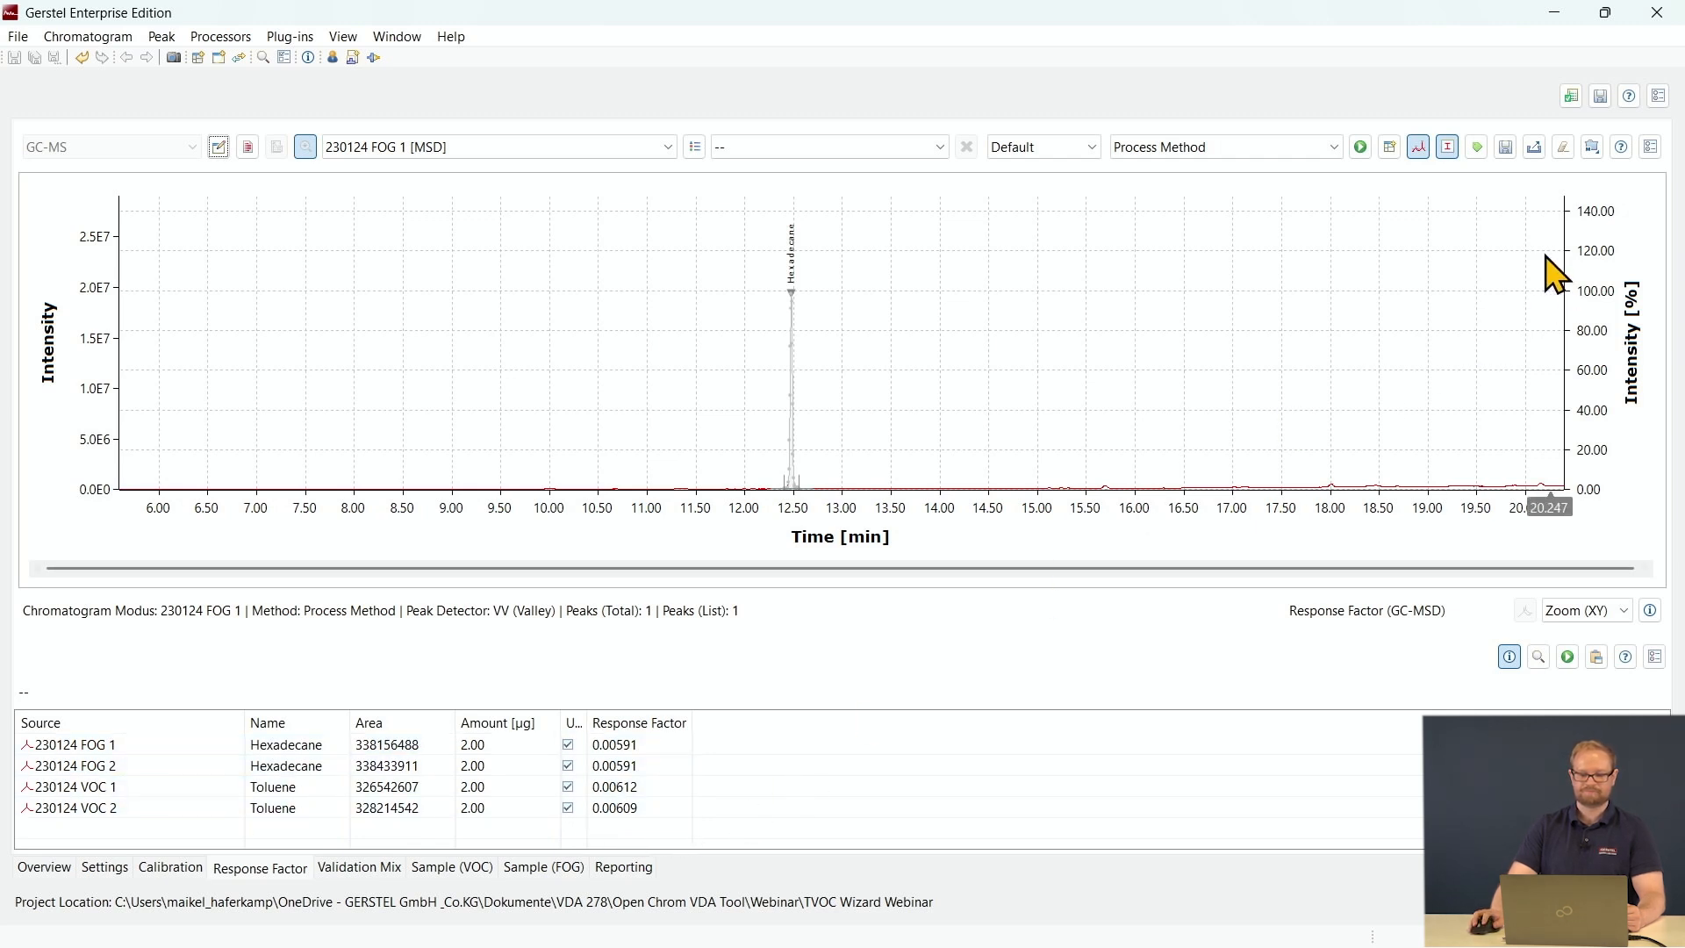
left_click(1570, 97)
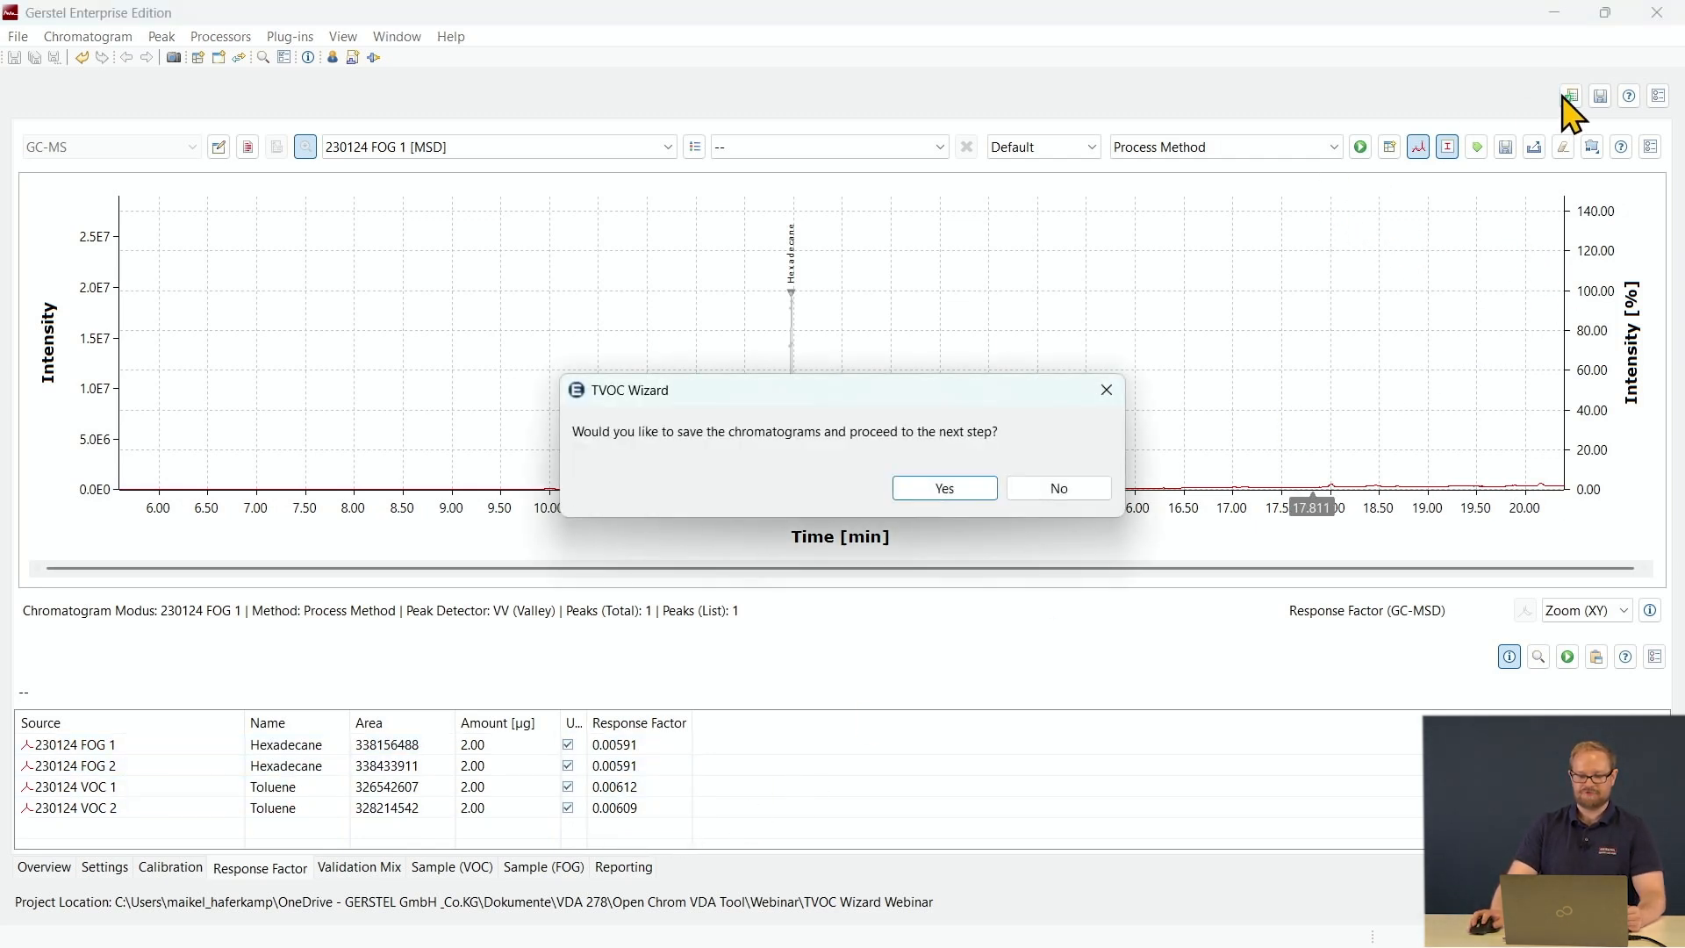
left_click(961, 485)
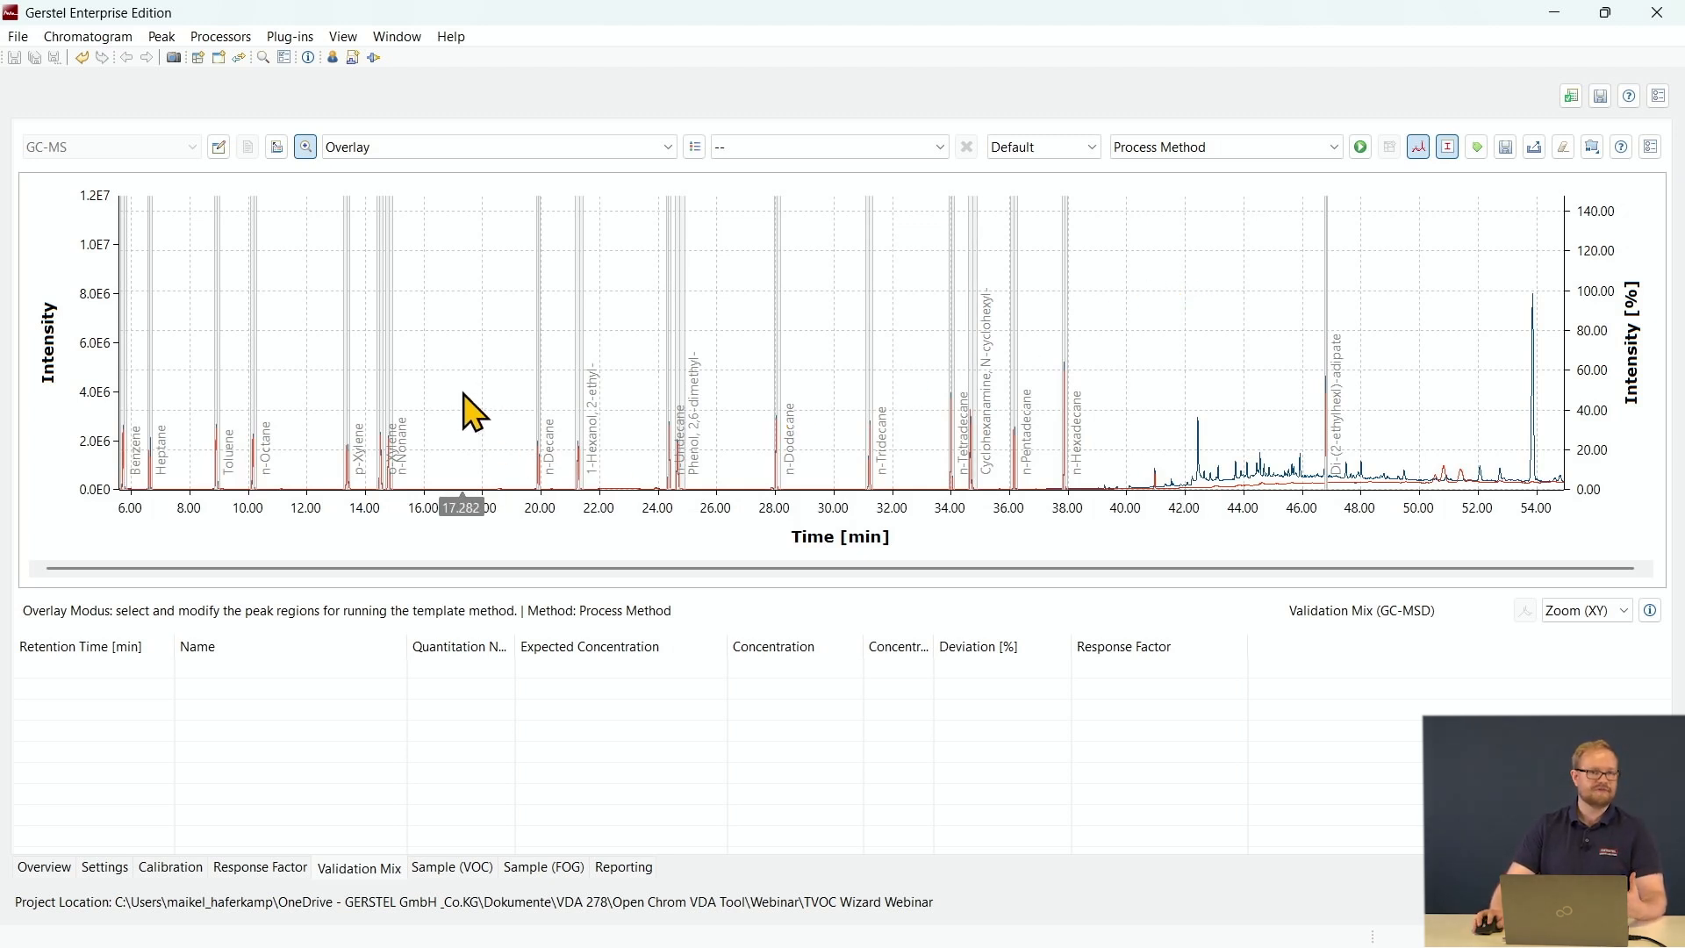
Process the validation mix chromatograms with the TVOC_ValidationMix method, keeping its processor entries as listed.
left_click_drag(425, 387, 365, 522)
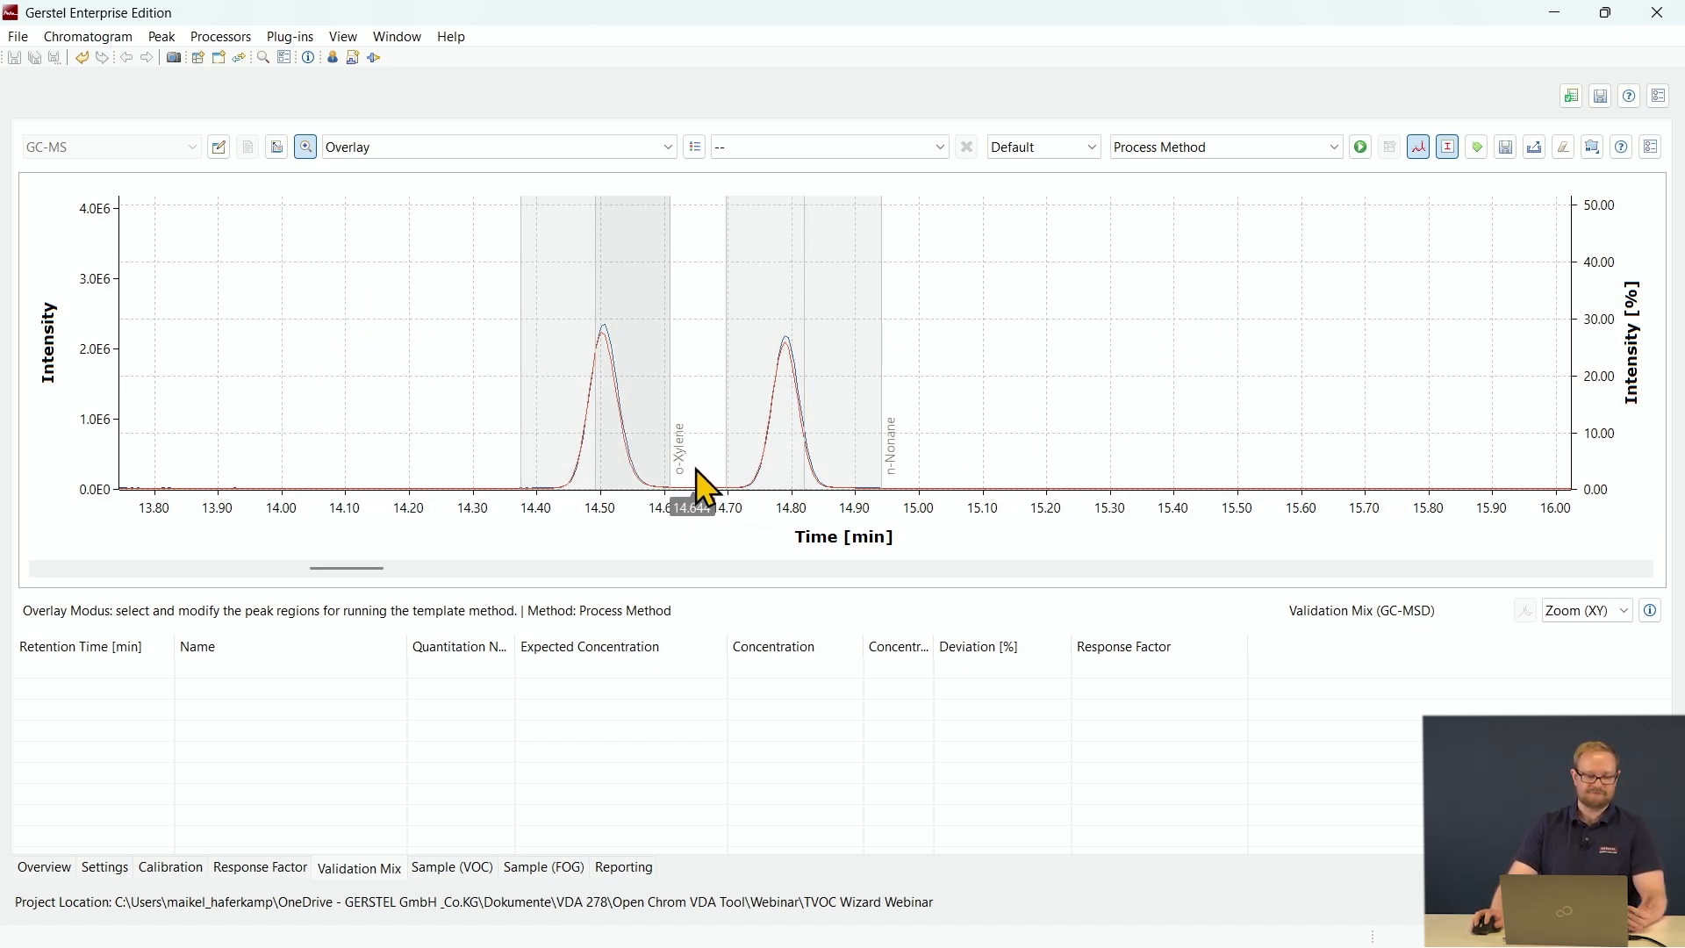
right_click(1053, 347)
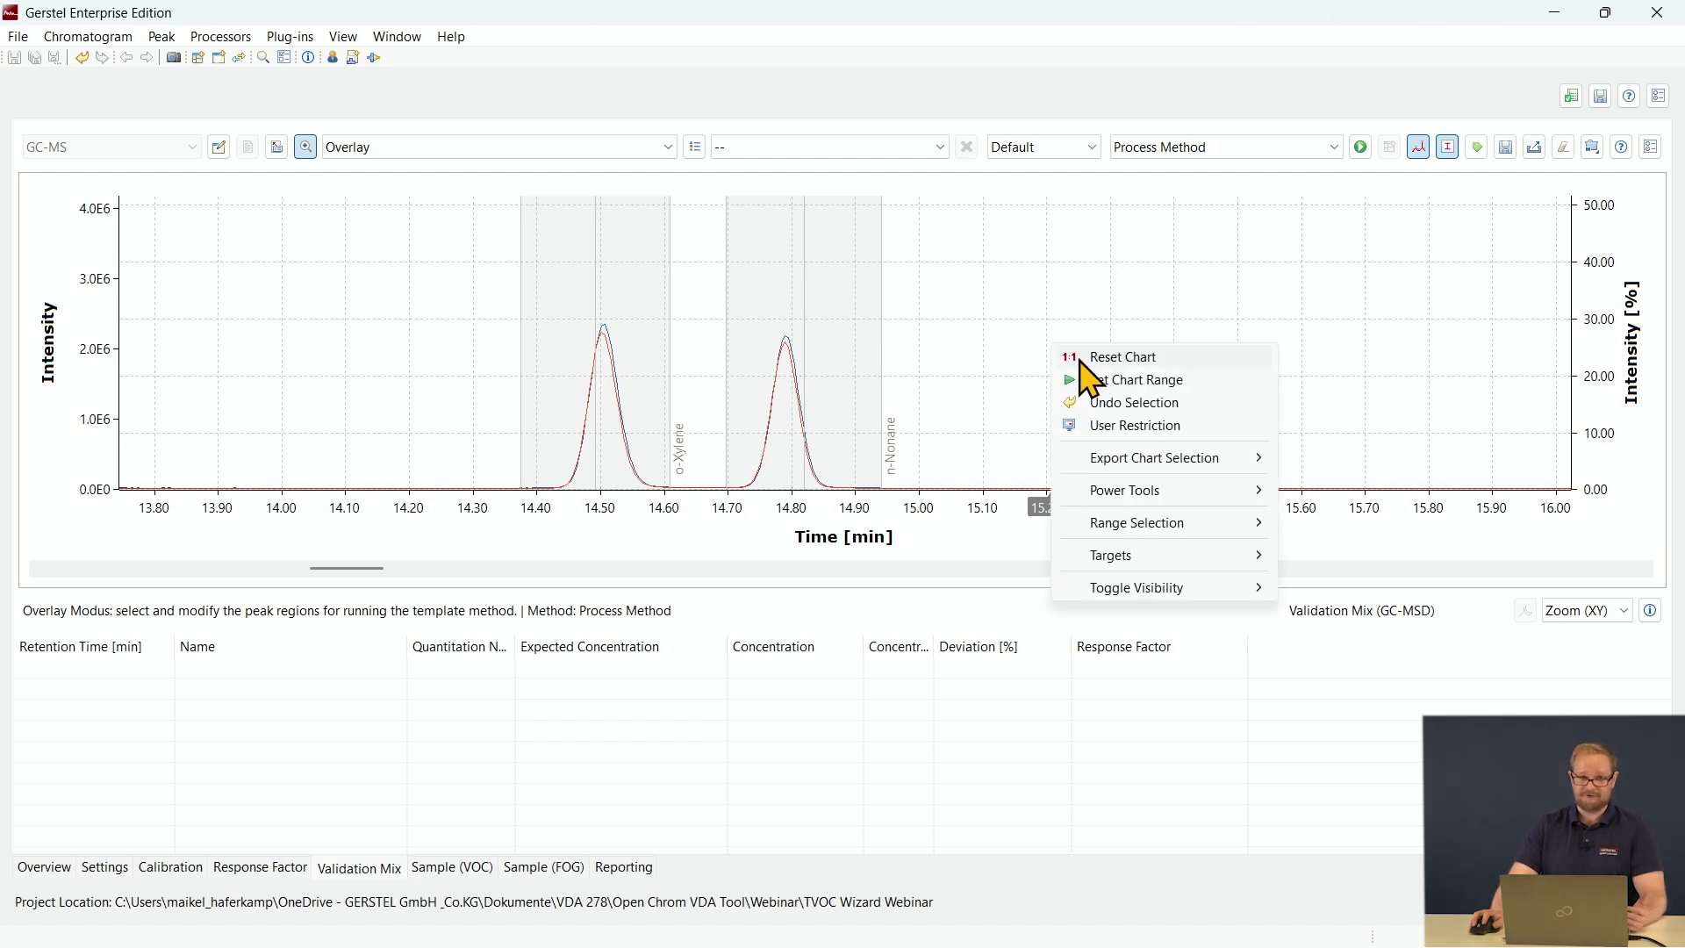
left_click(1082, 361)
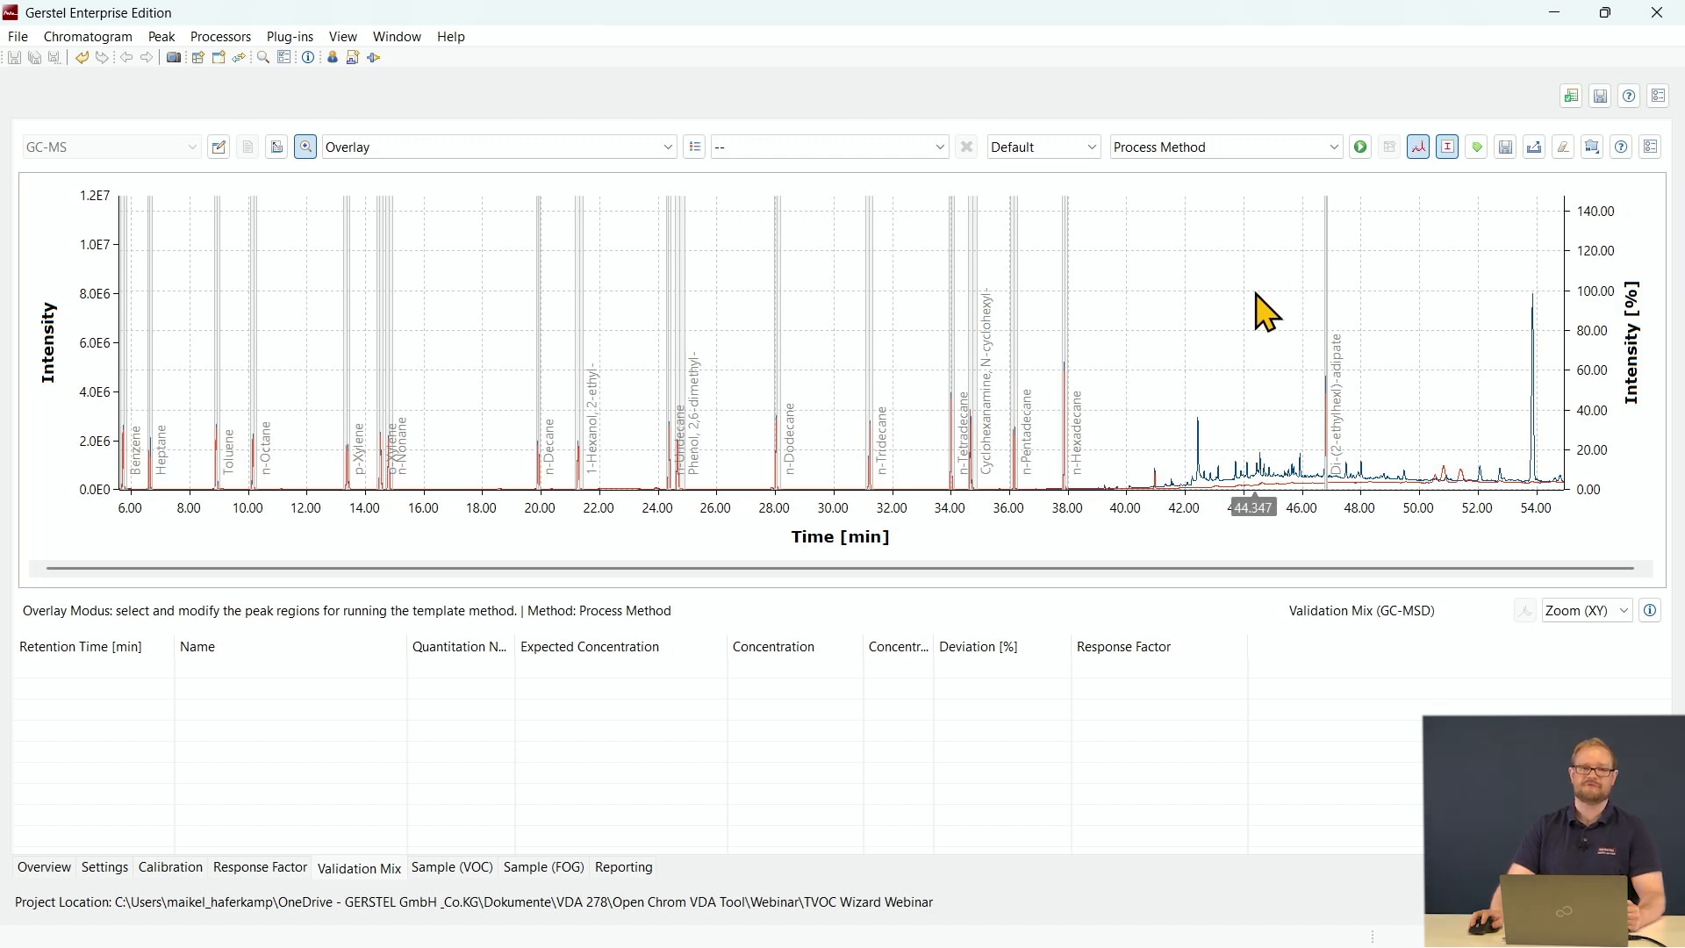
left_click(1362, 146)
left_click(922, 548)
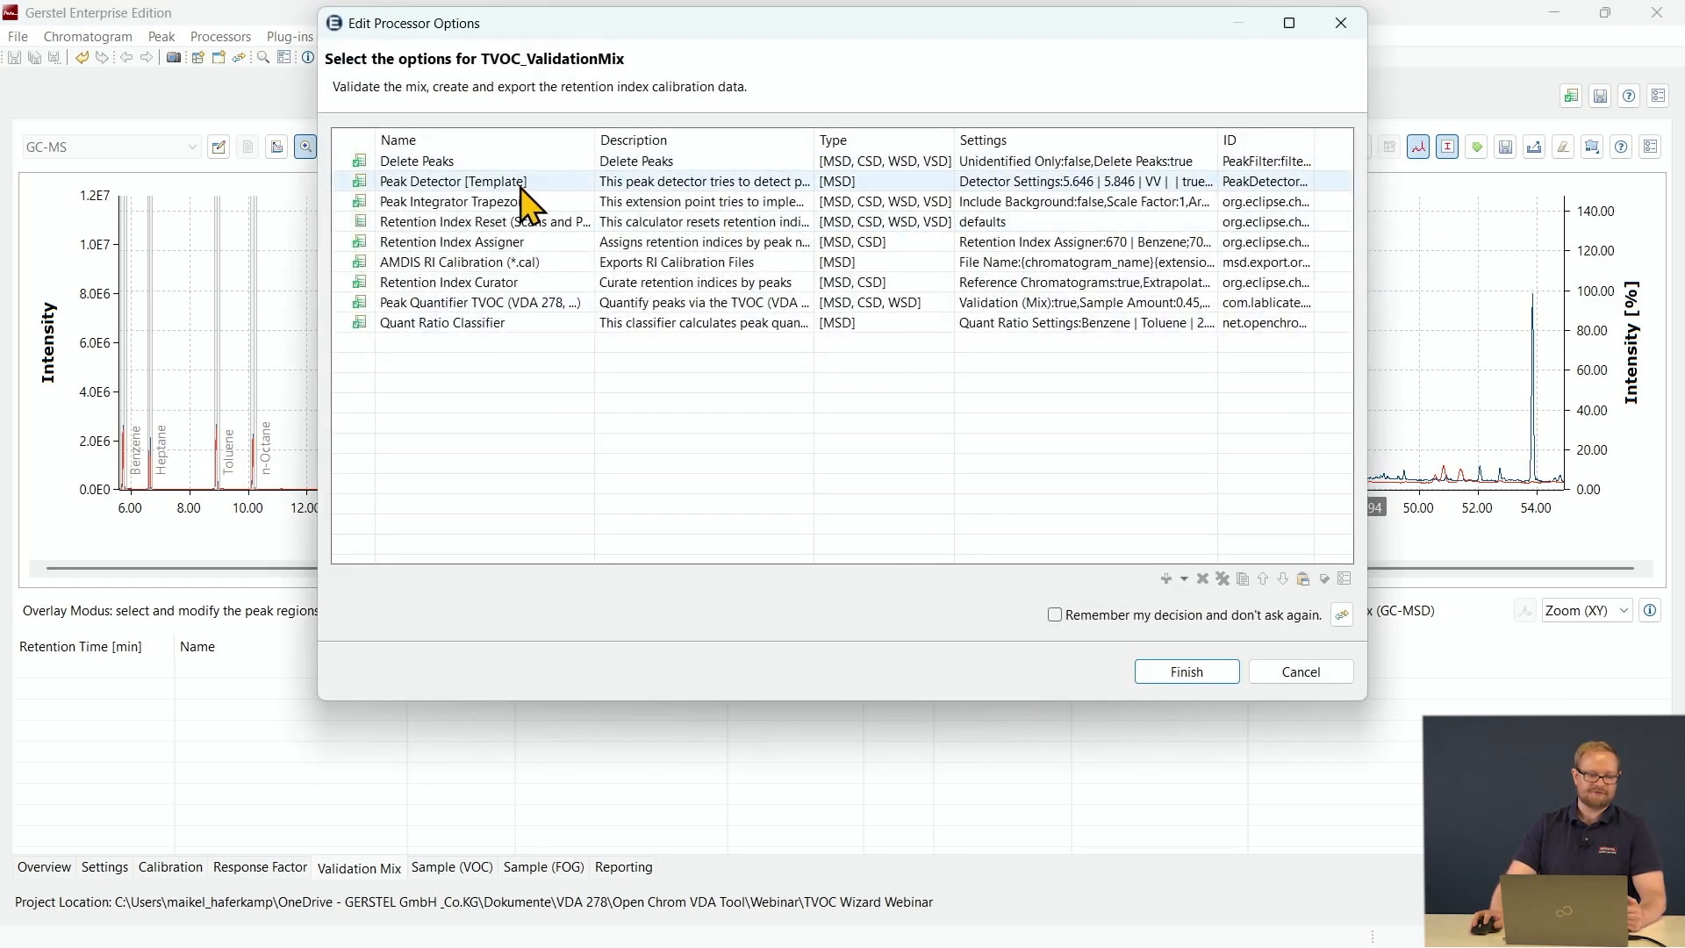
left_click(546, 204)
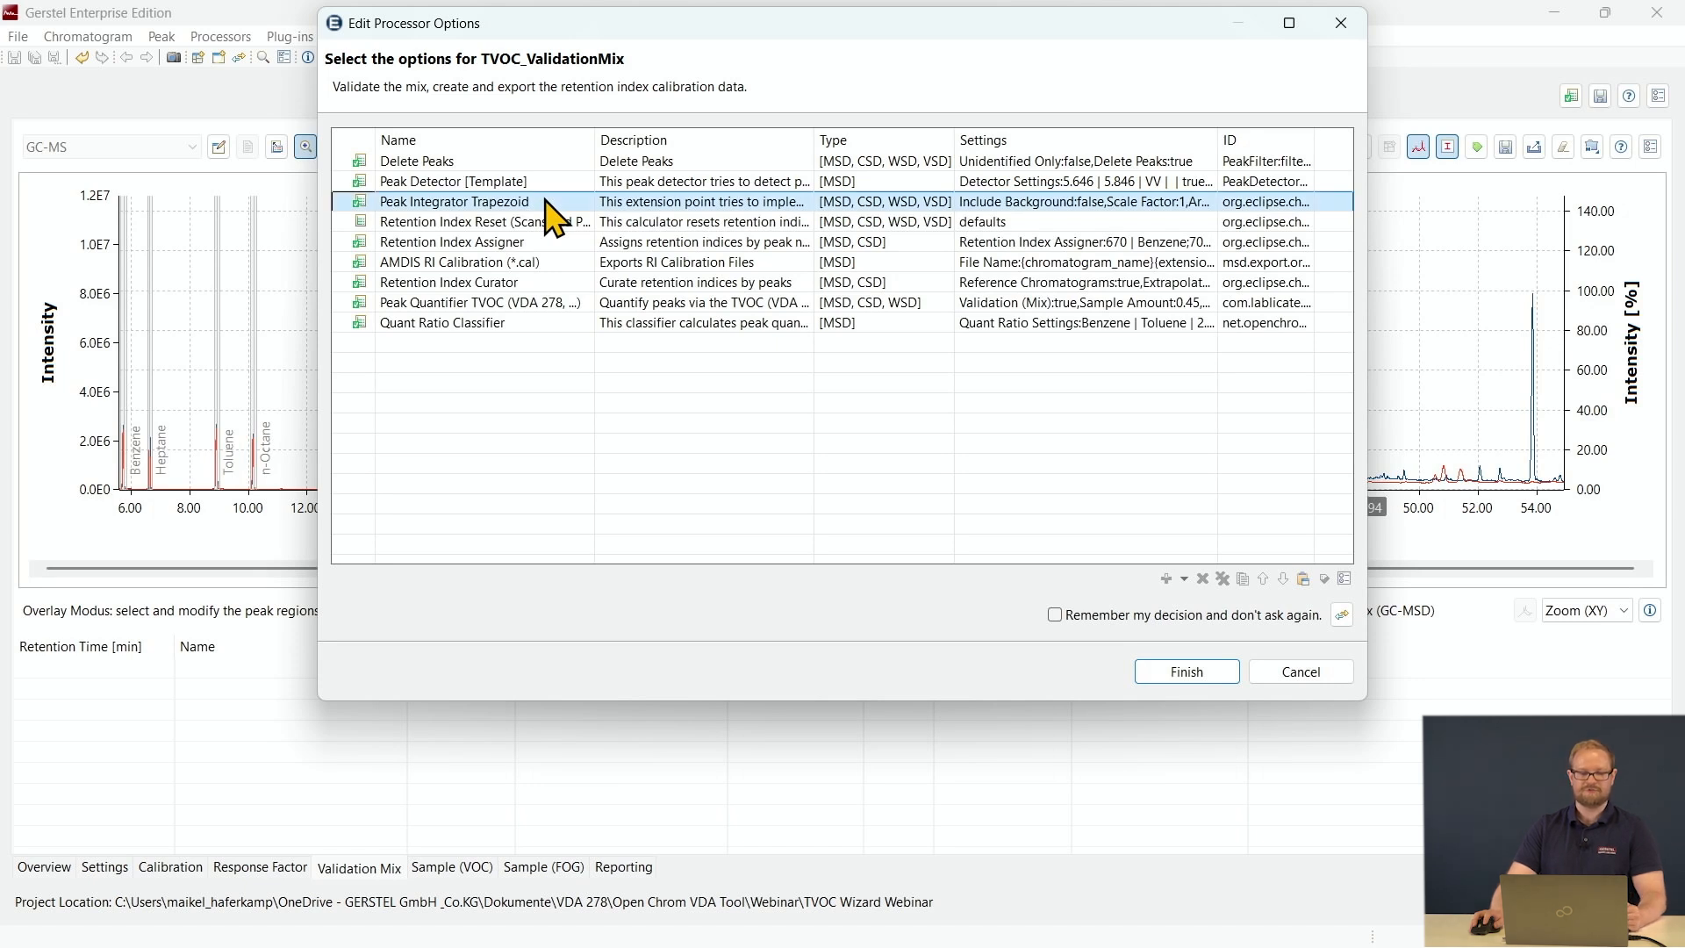
left_click(562, 304)
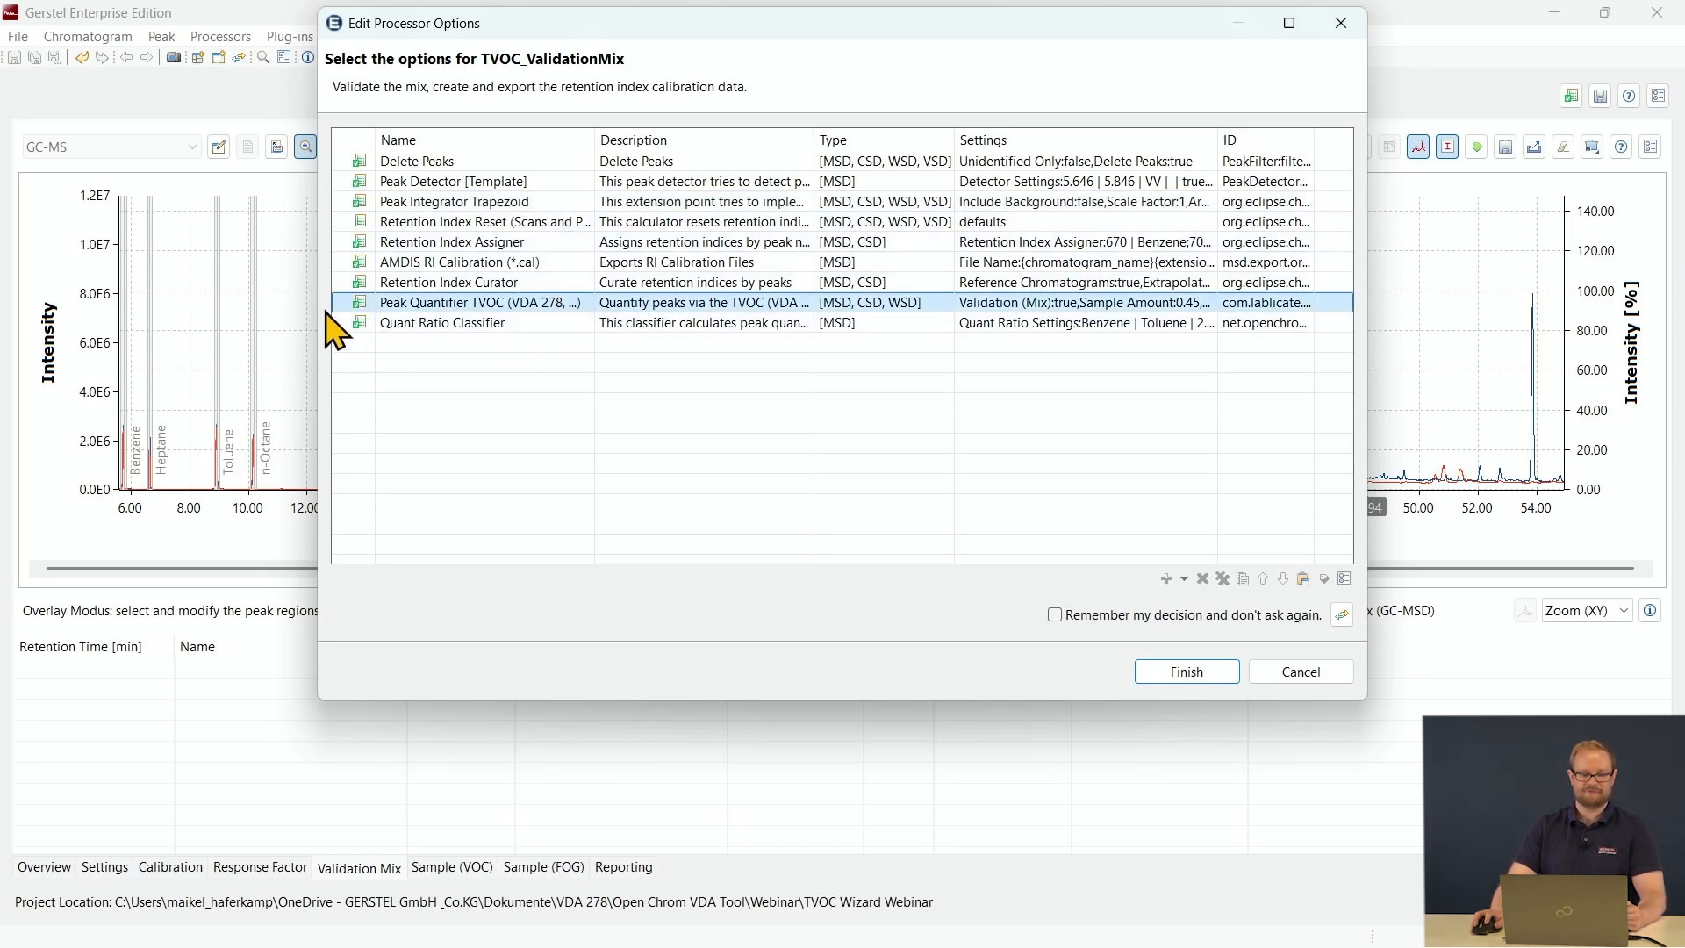
left_click(1199, 681)
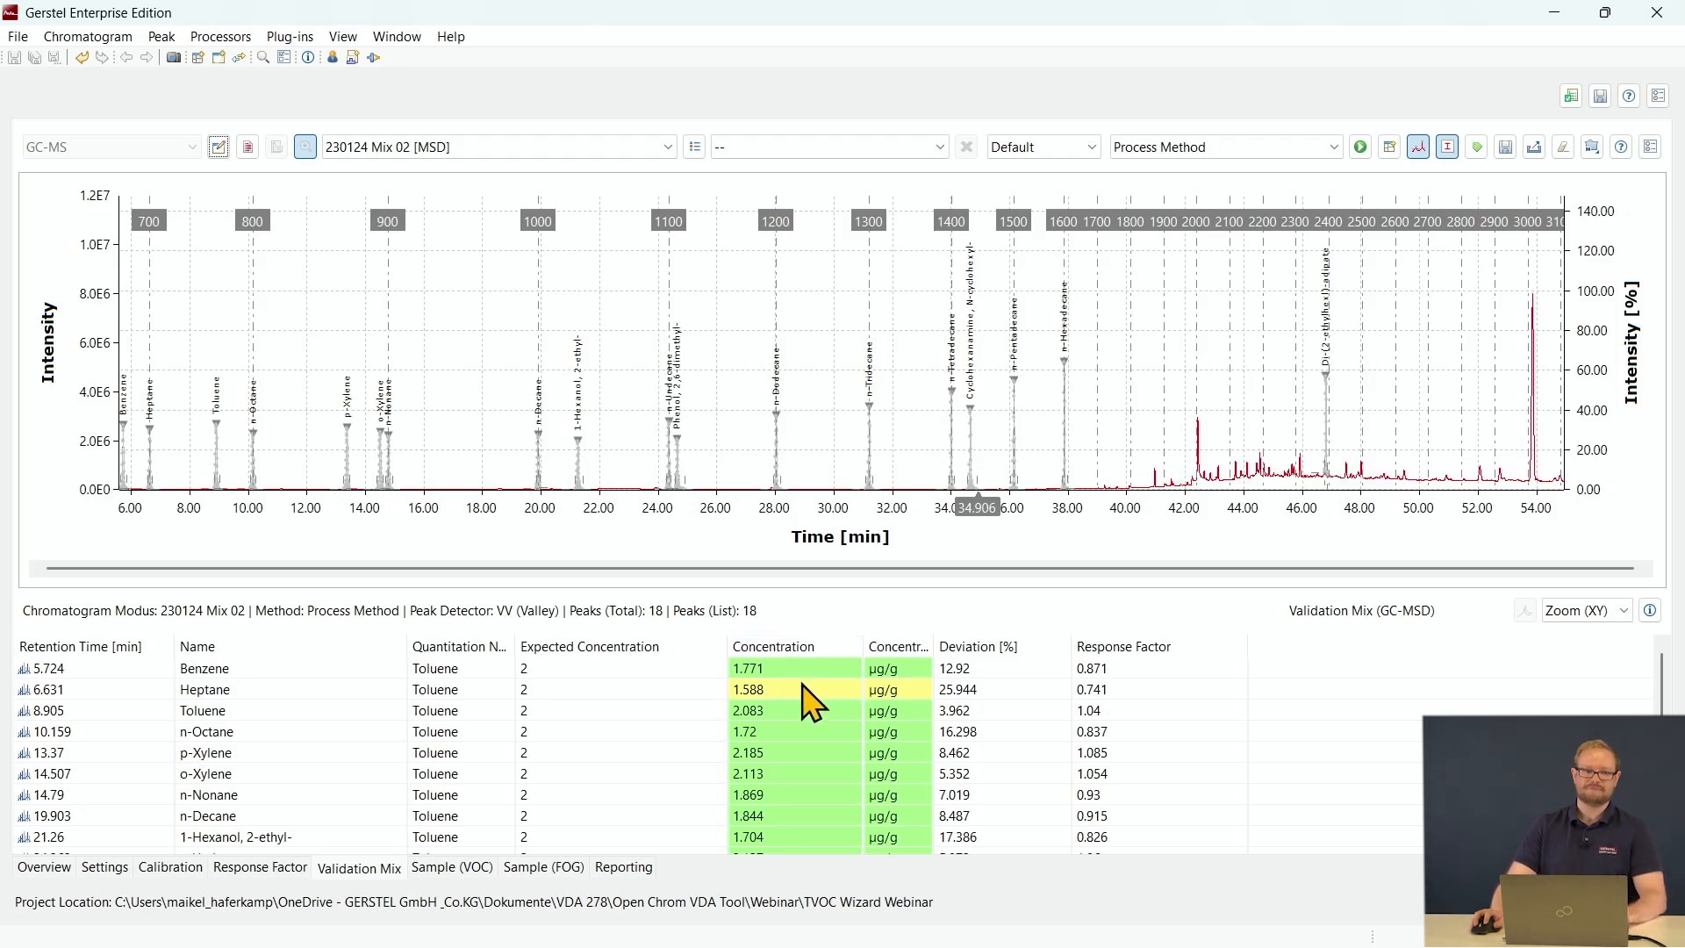
Review the validation mix concentrations and deviations, and save the chromatograms to proceed to the VOC samples.
scroll(835, 707, "down", 3)
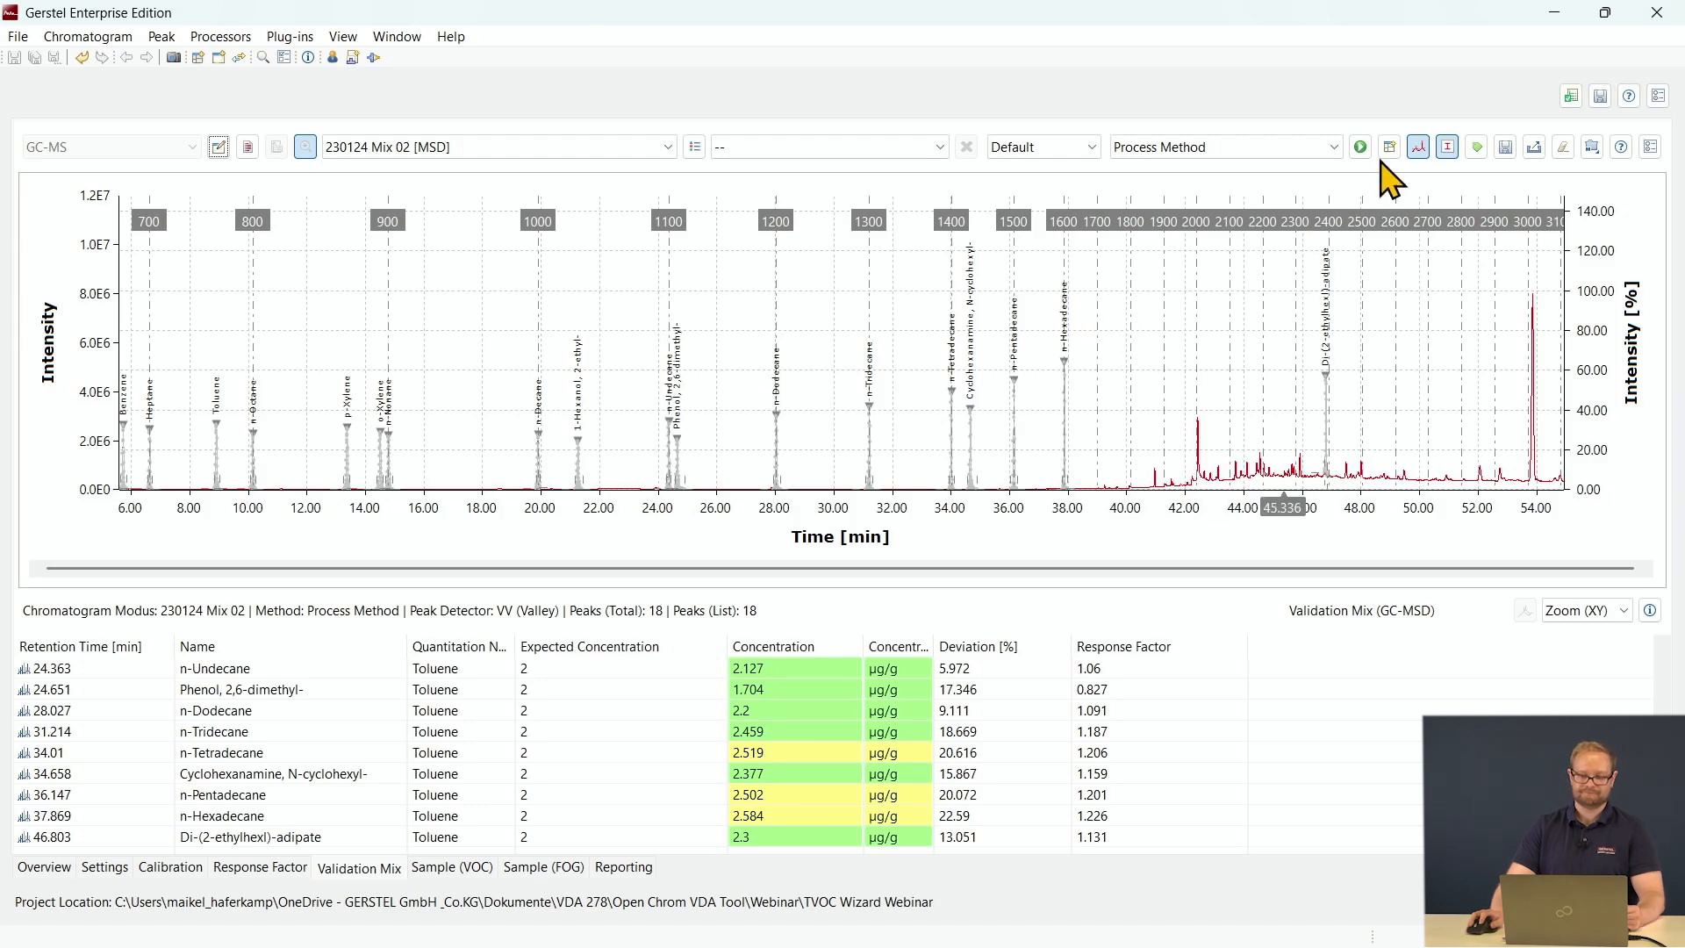
left_click(1572, 97)
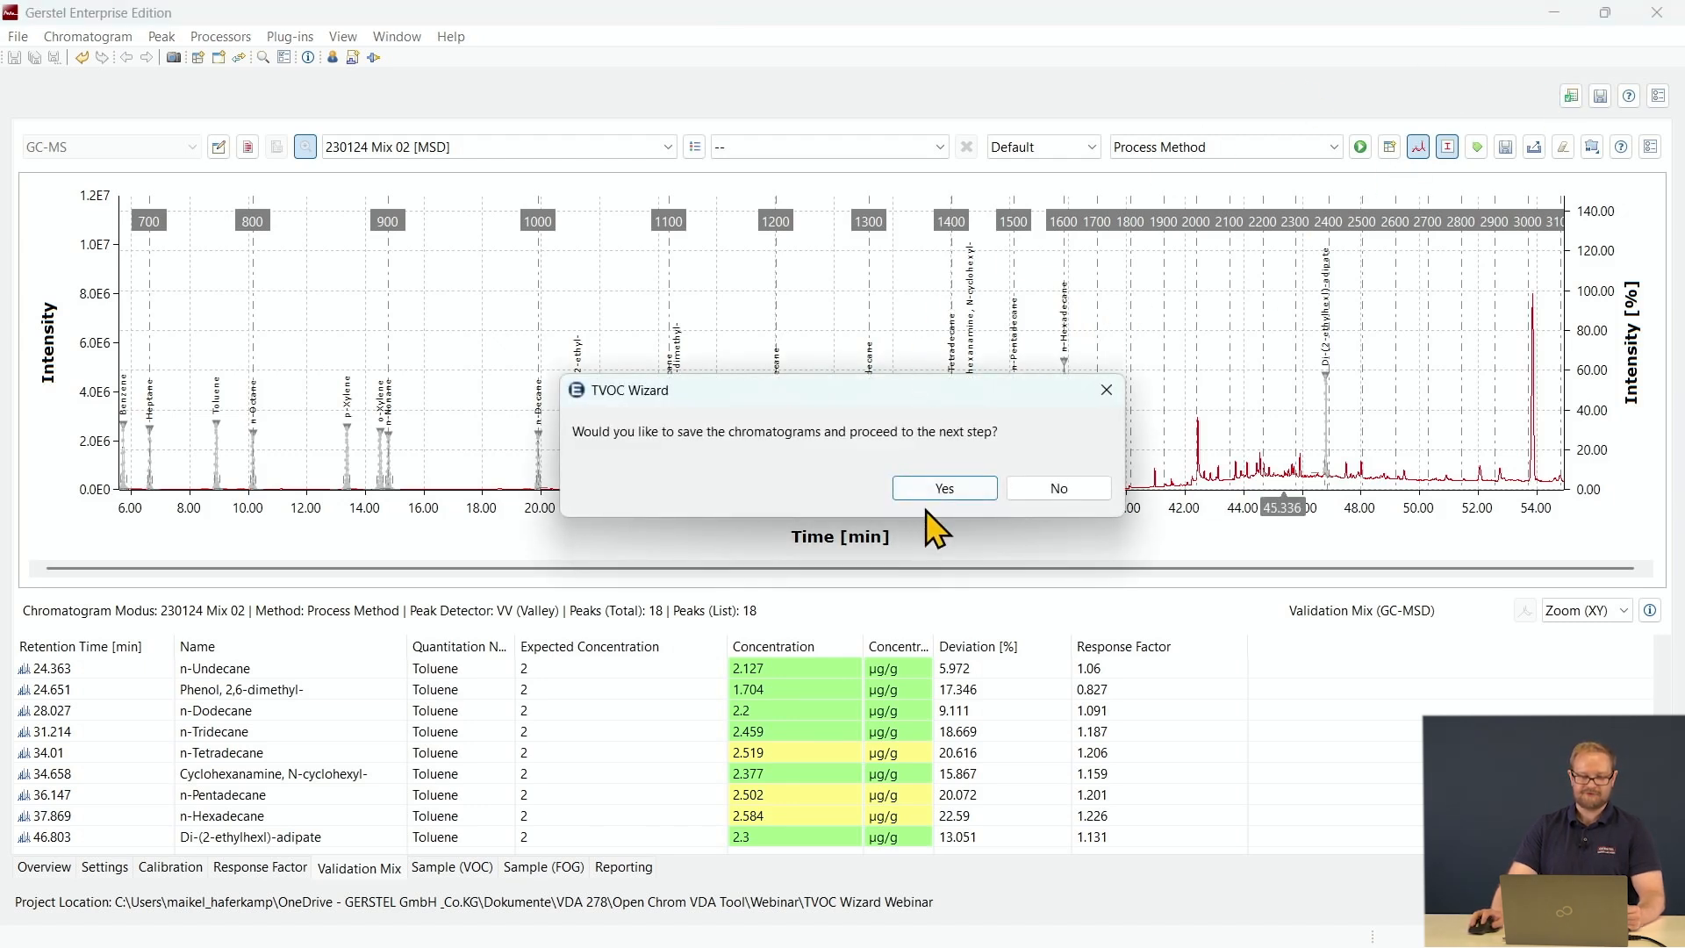
left_click(943, 488)
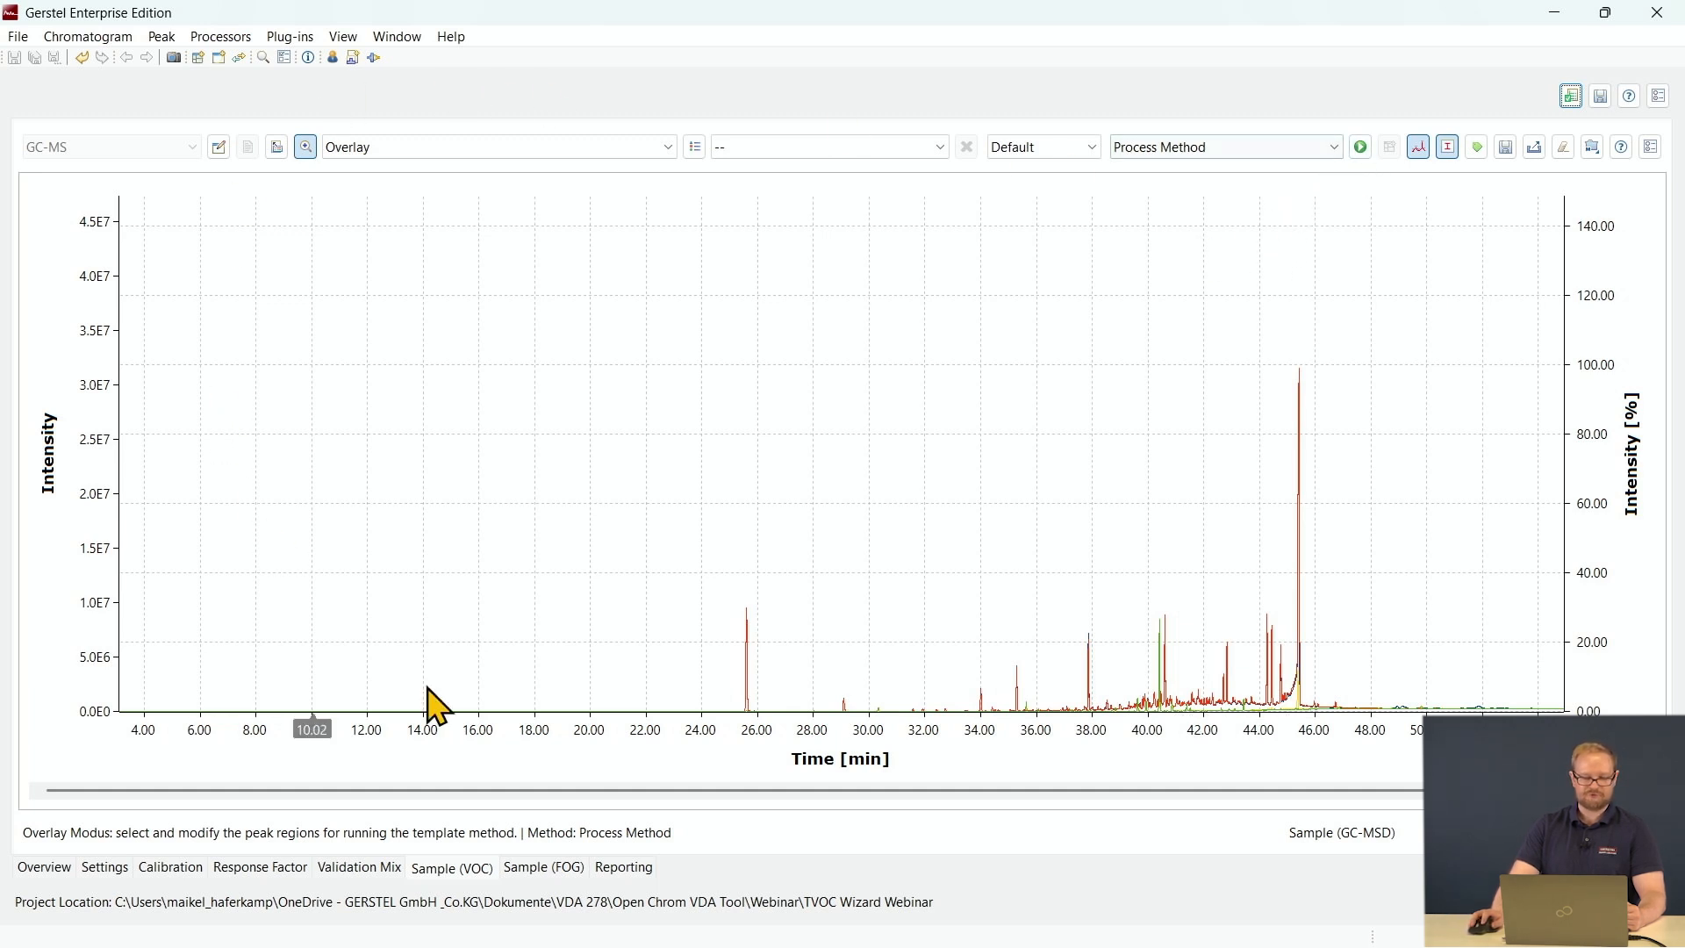
Process the VOC samples with the complete TVOC_SampleNormalVOC method using the Default Profile, including the Excel report.
left_click(436, 151)
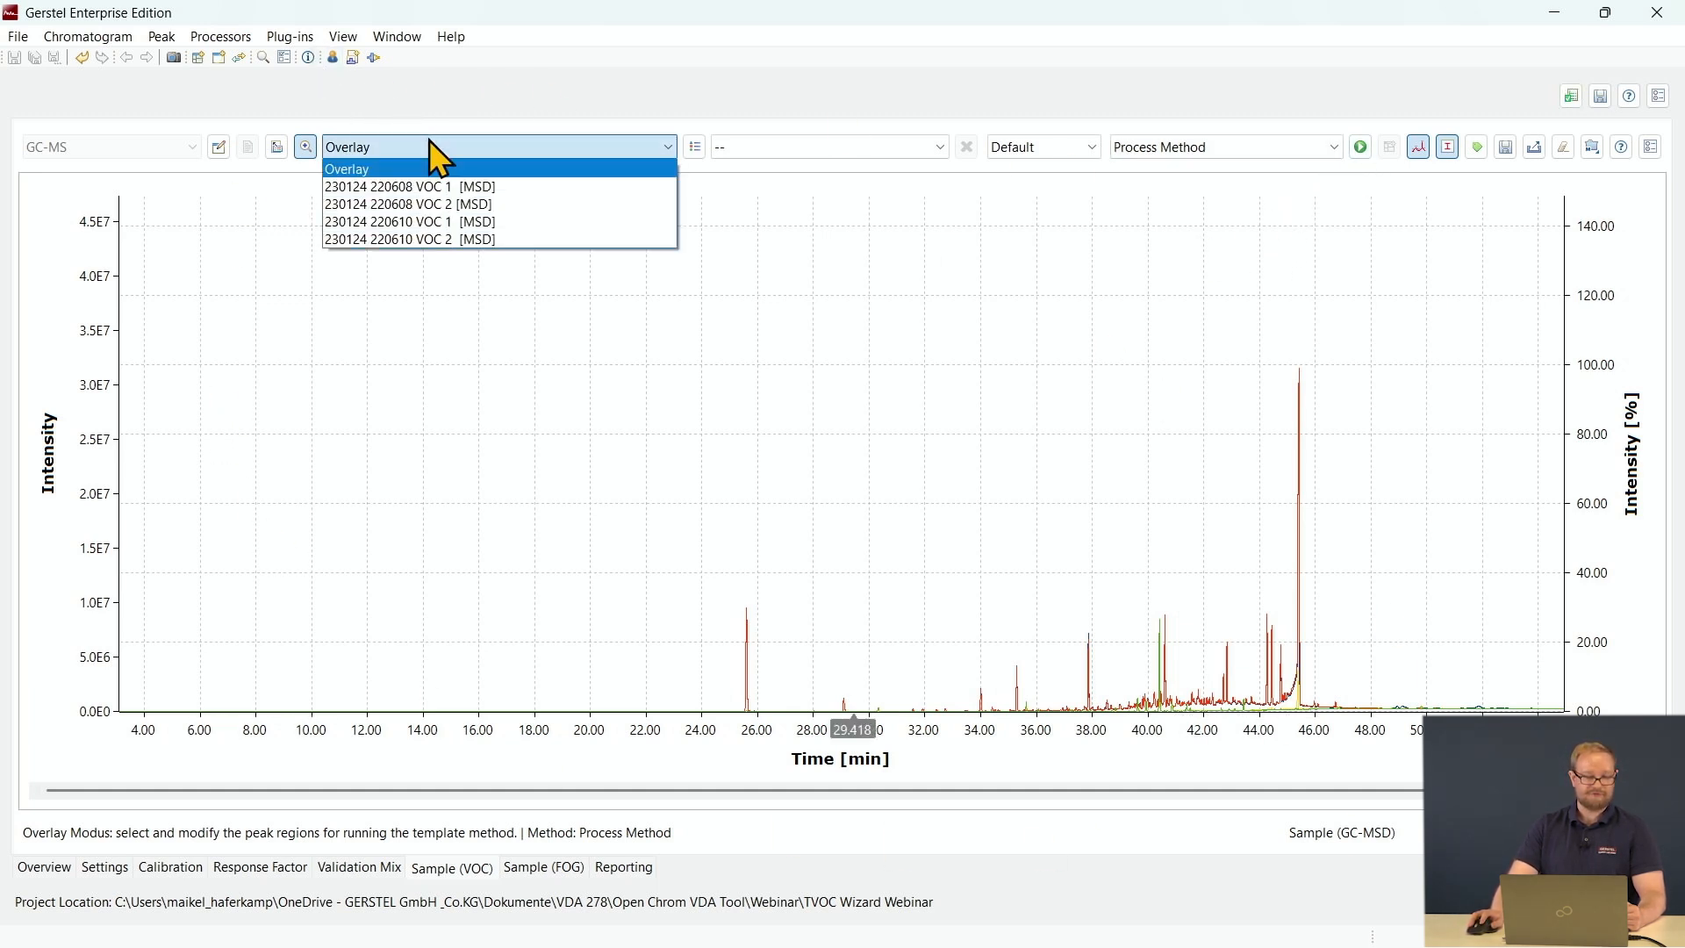
left_click(431, 140)
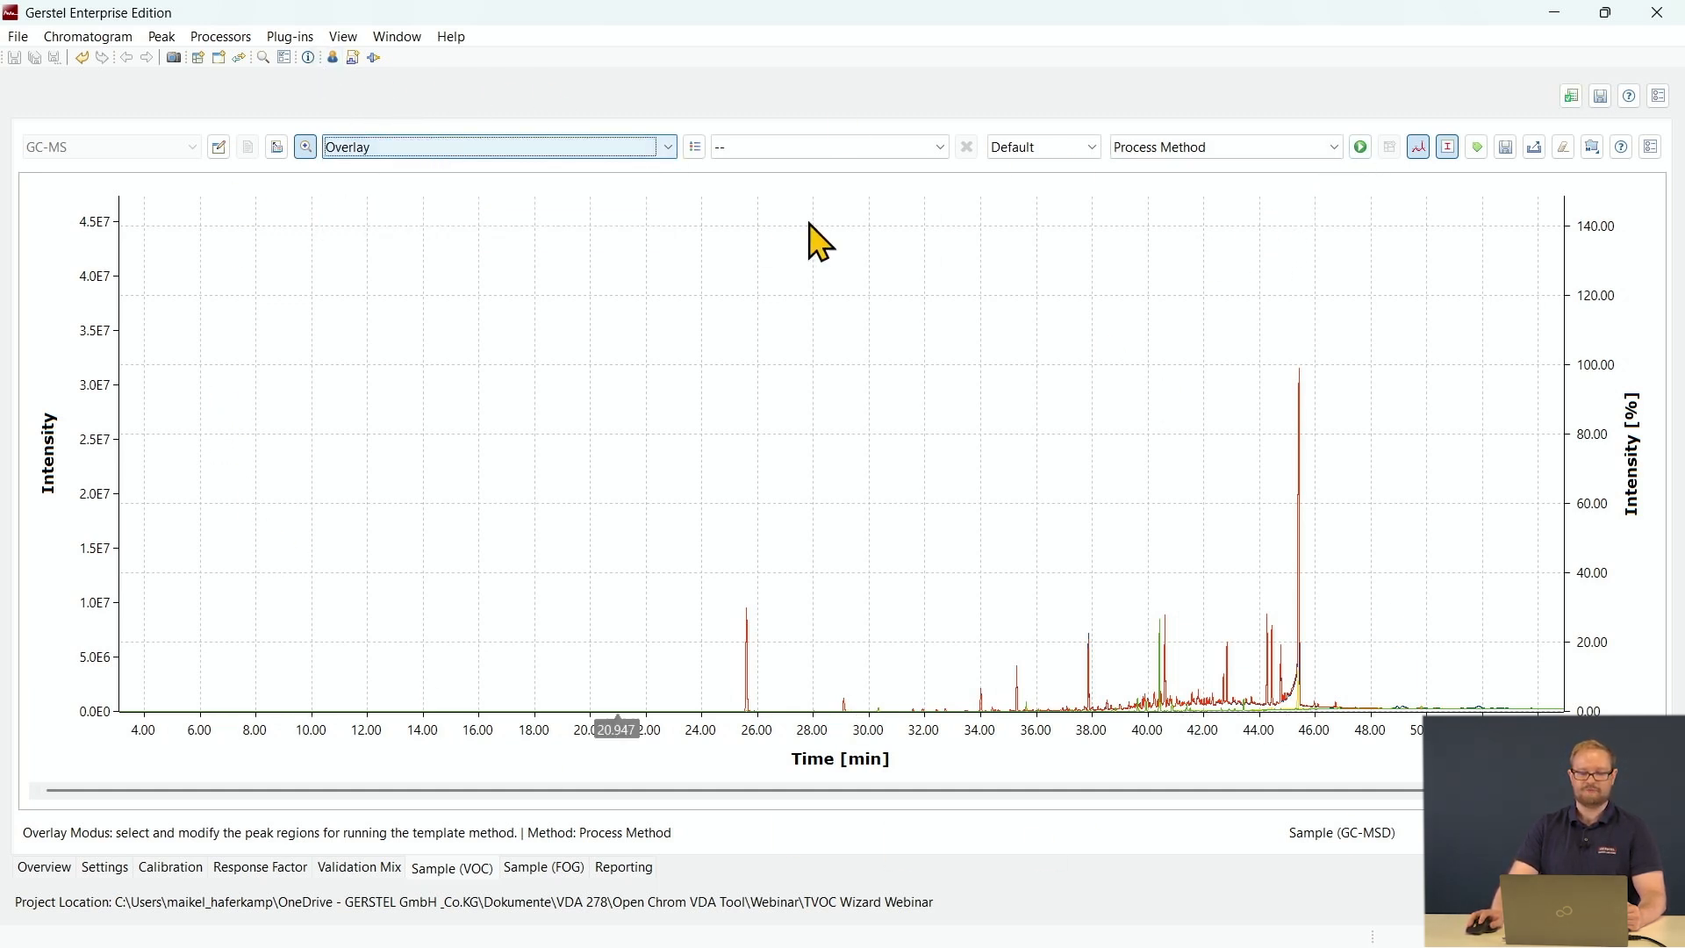
left_click(1361, 147)
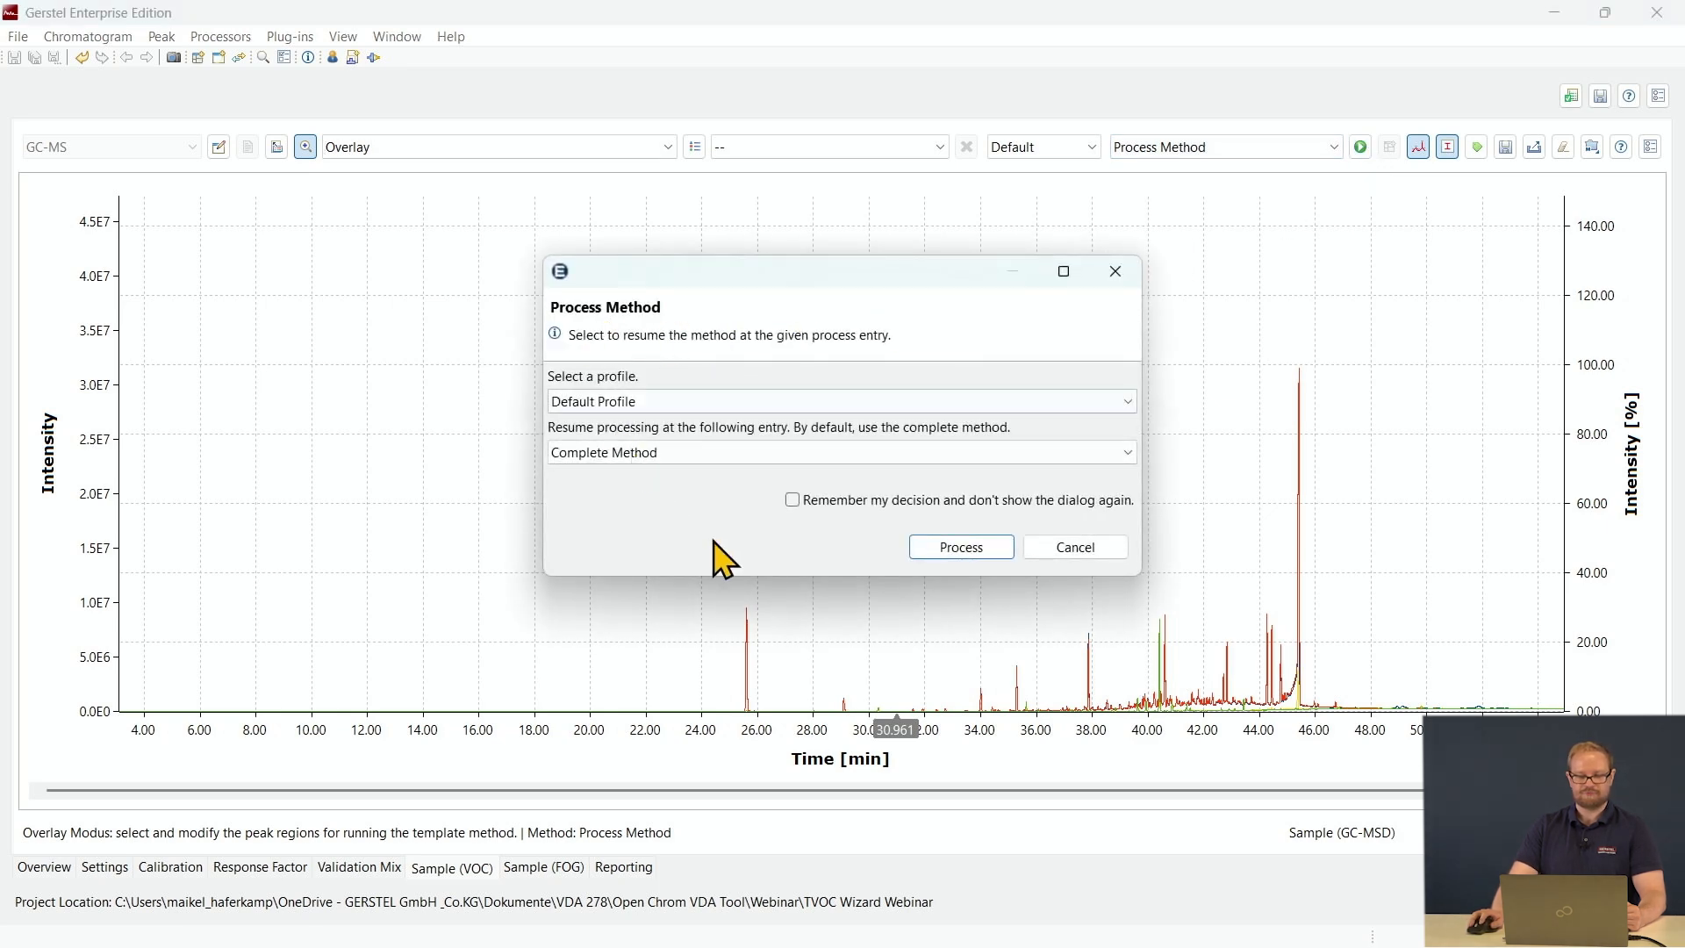
left_click(962, 548)
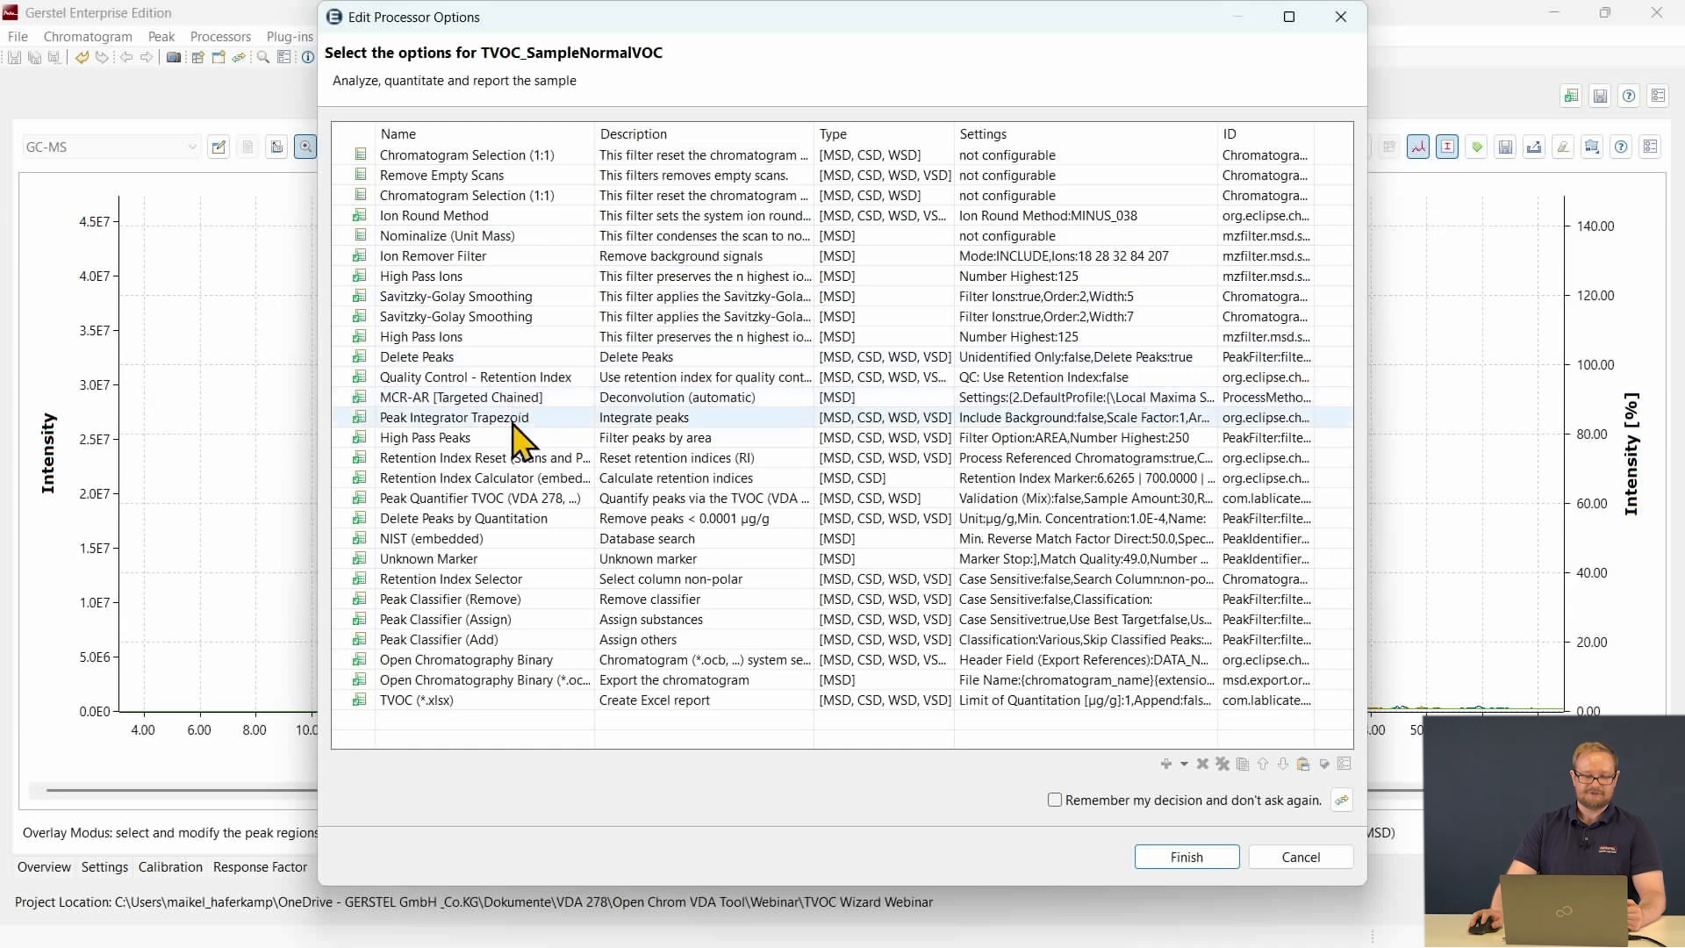
left_click(544, 398)
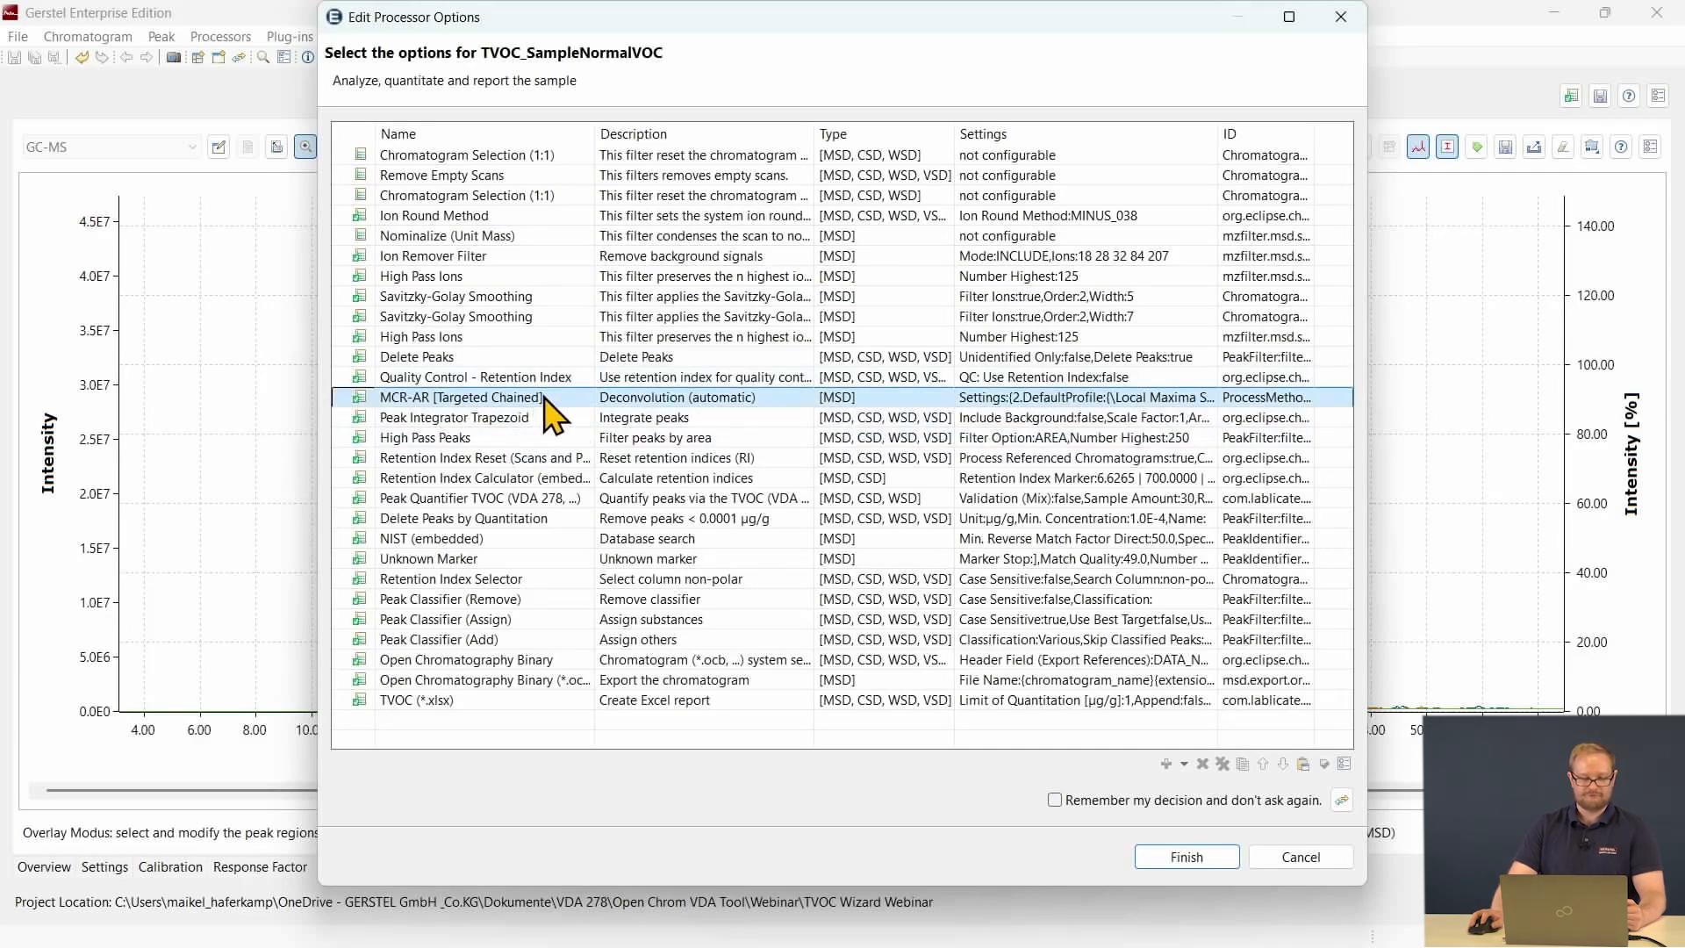
left_click(560, 417)
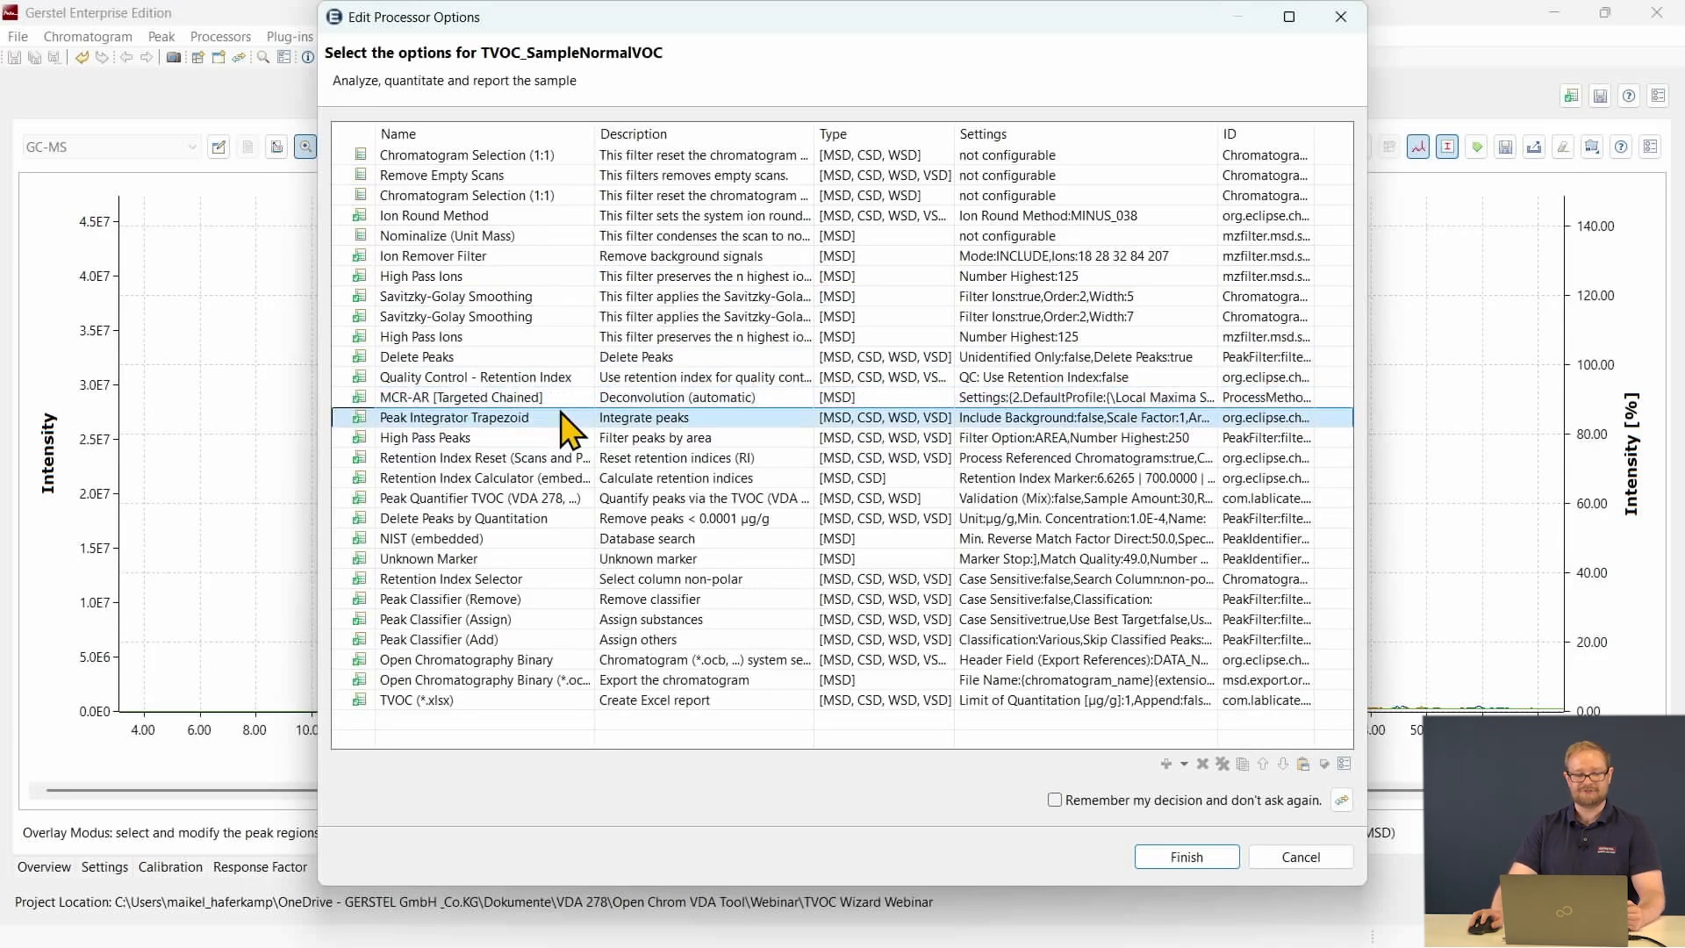
left_click(559, 539)
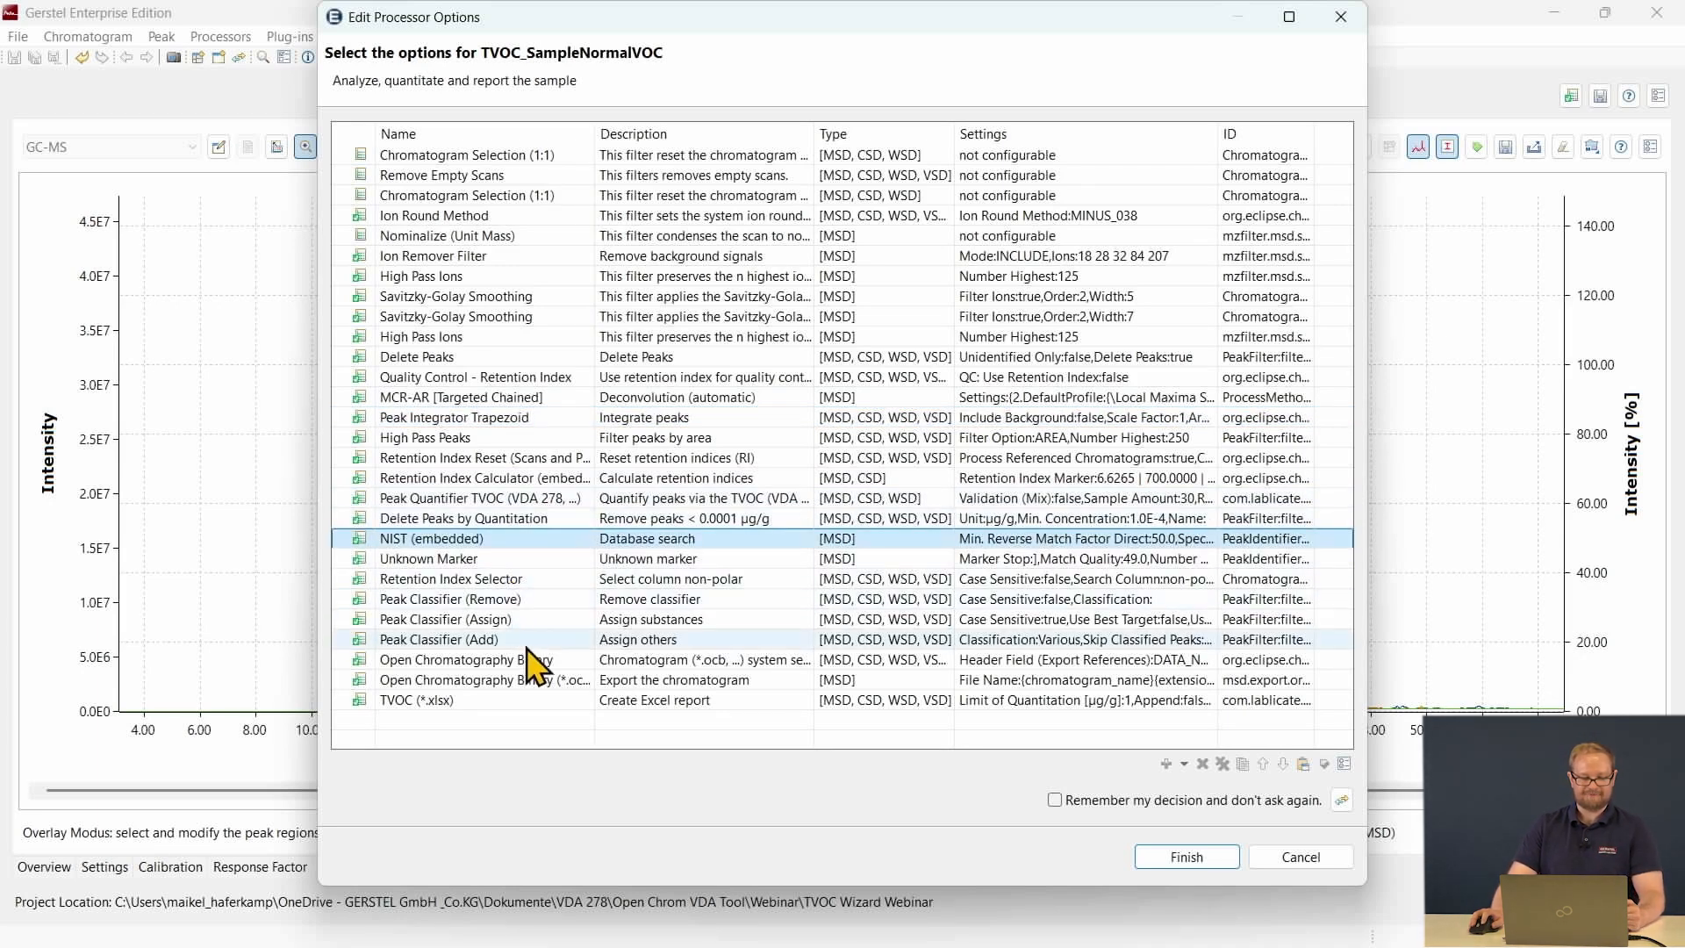
left_click(540, 700)
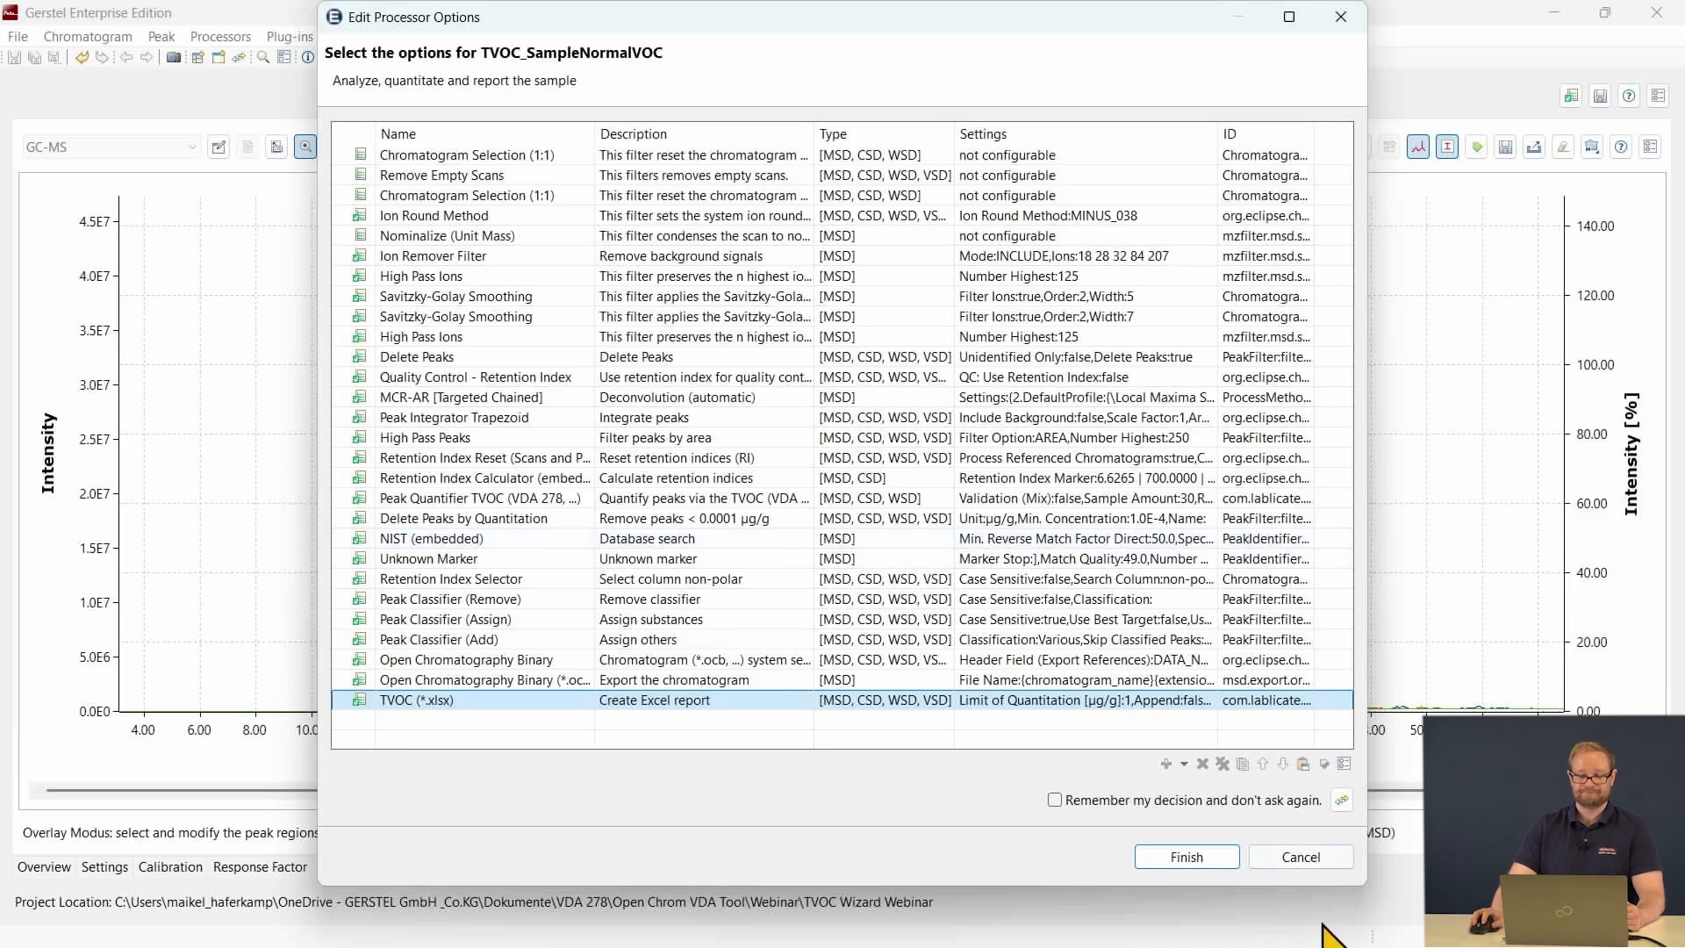
left_click(1190, 861)
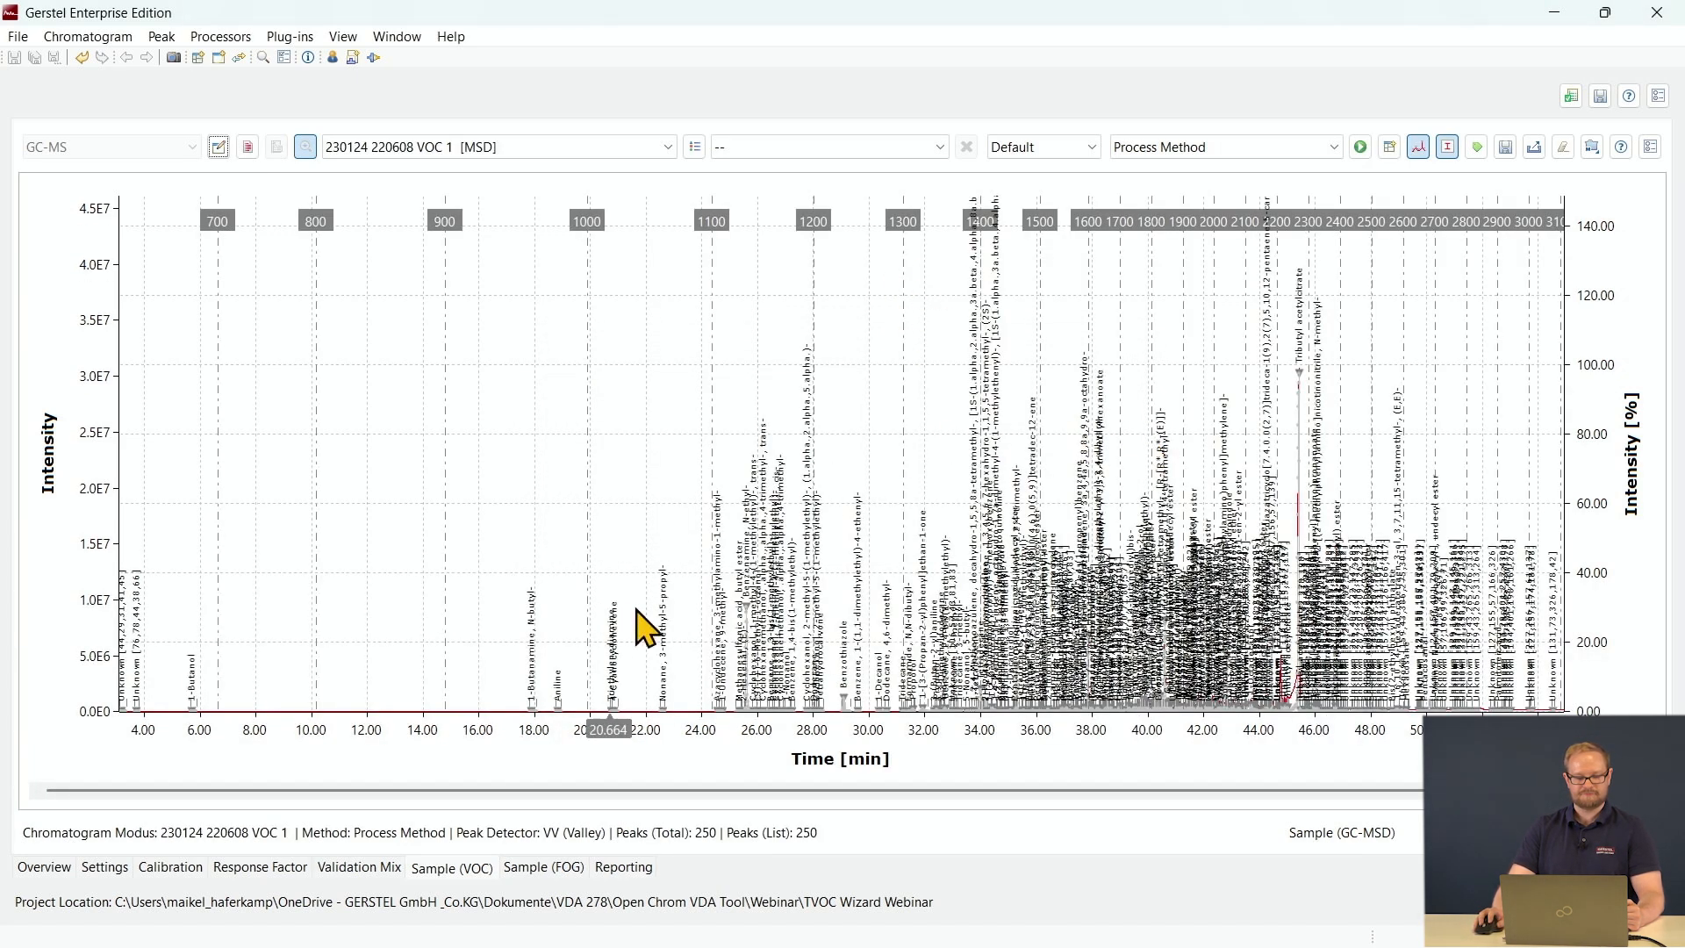
left_click_drag(1043, 551, 1209, 771)
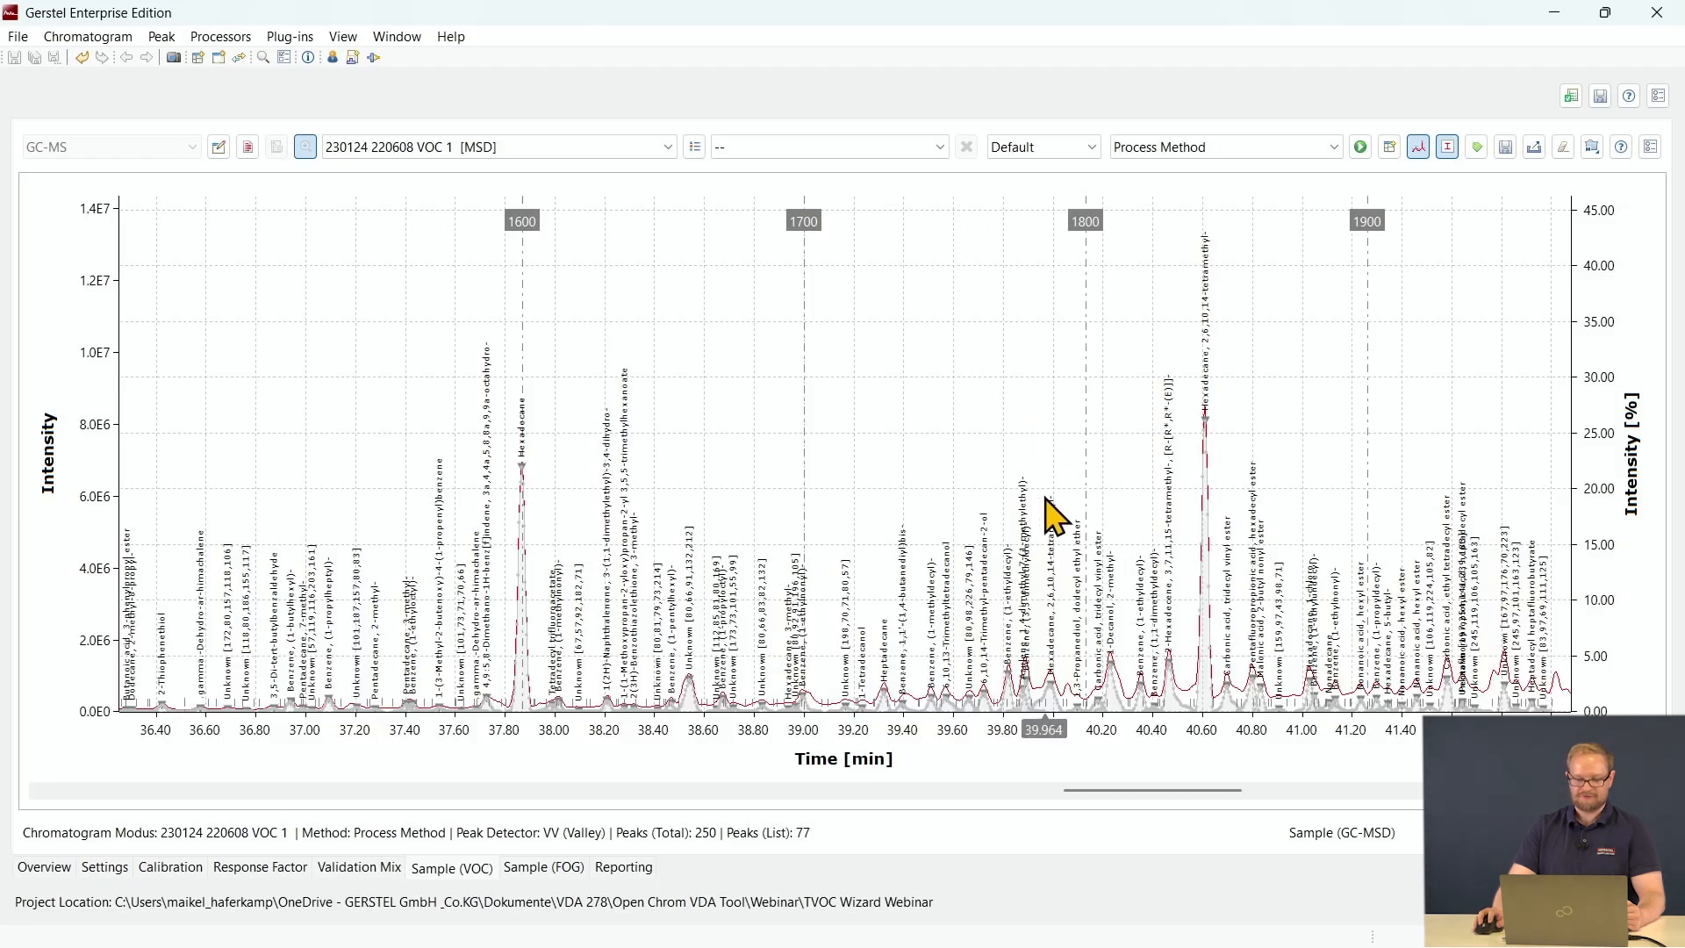
left_click_drag(805, 489, 1241, 823)
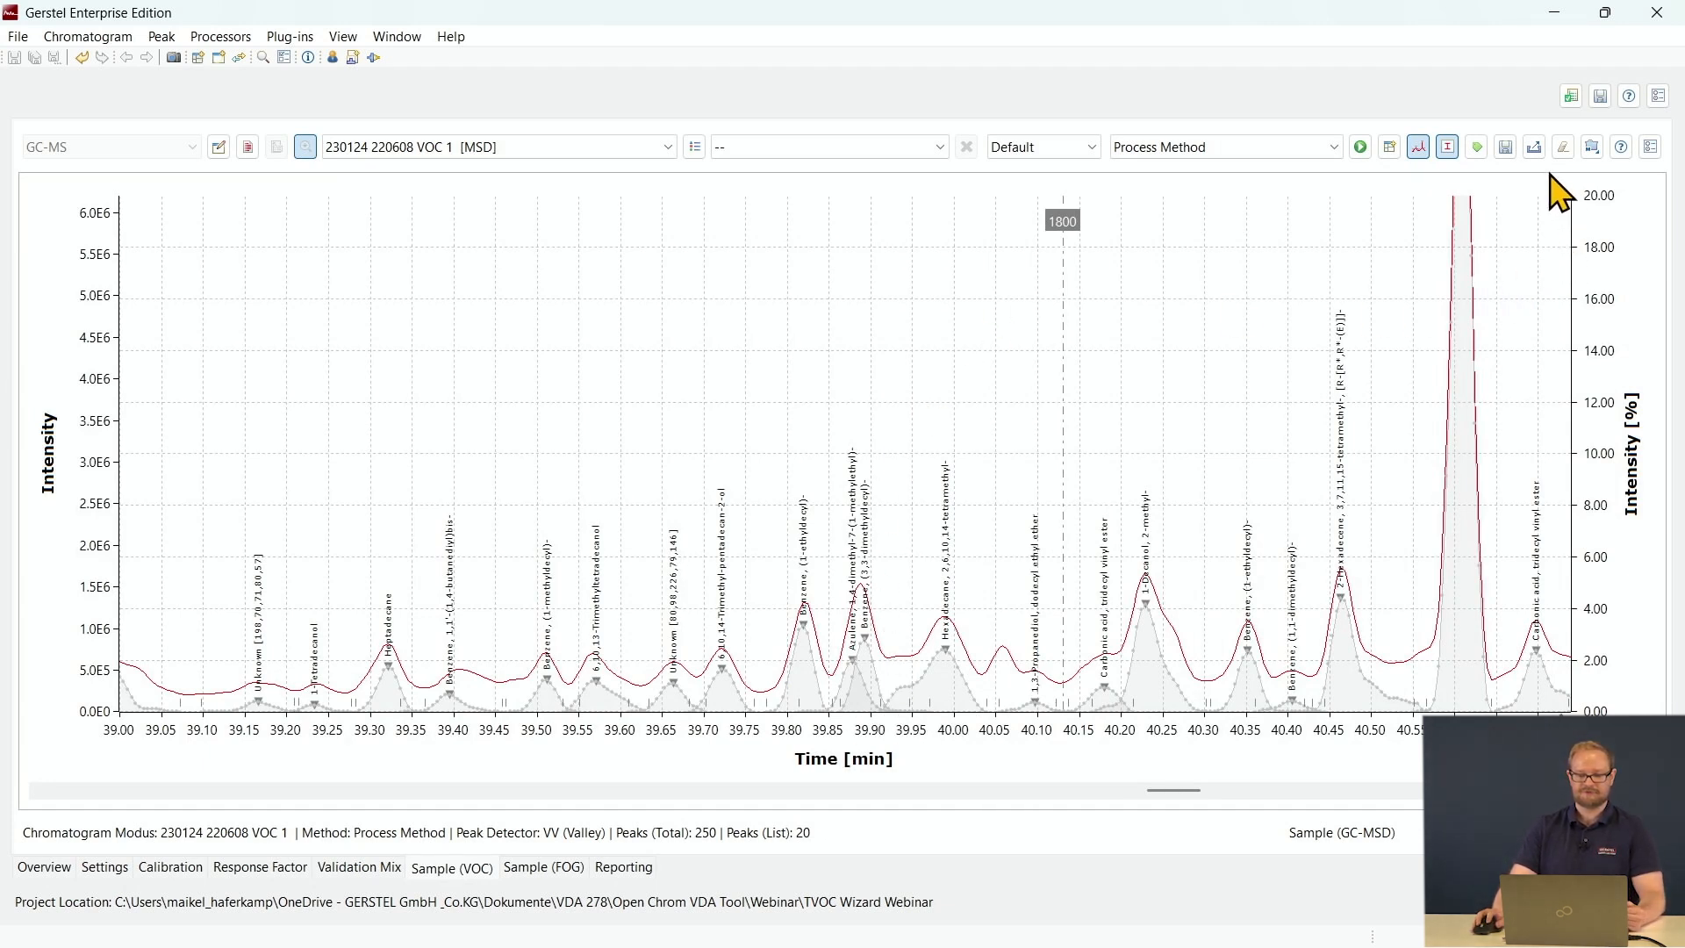
left_click(1572, 99)
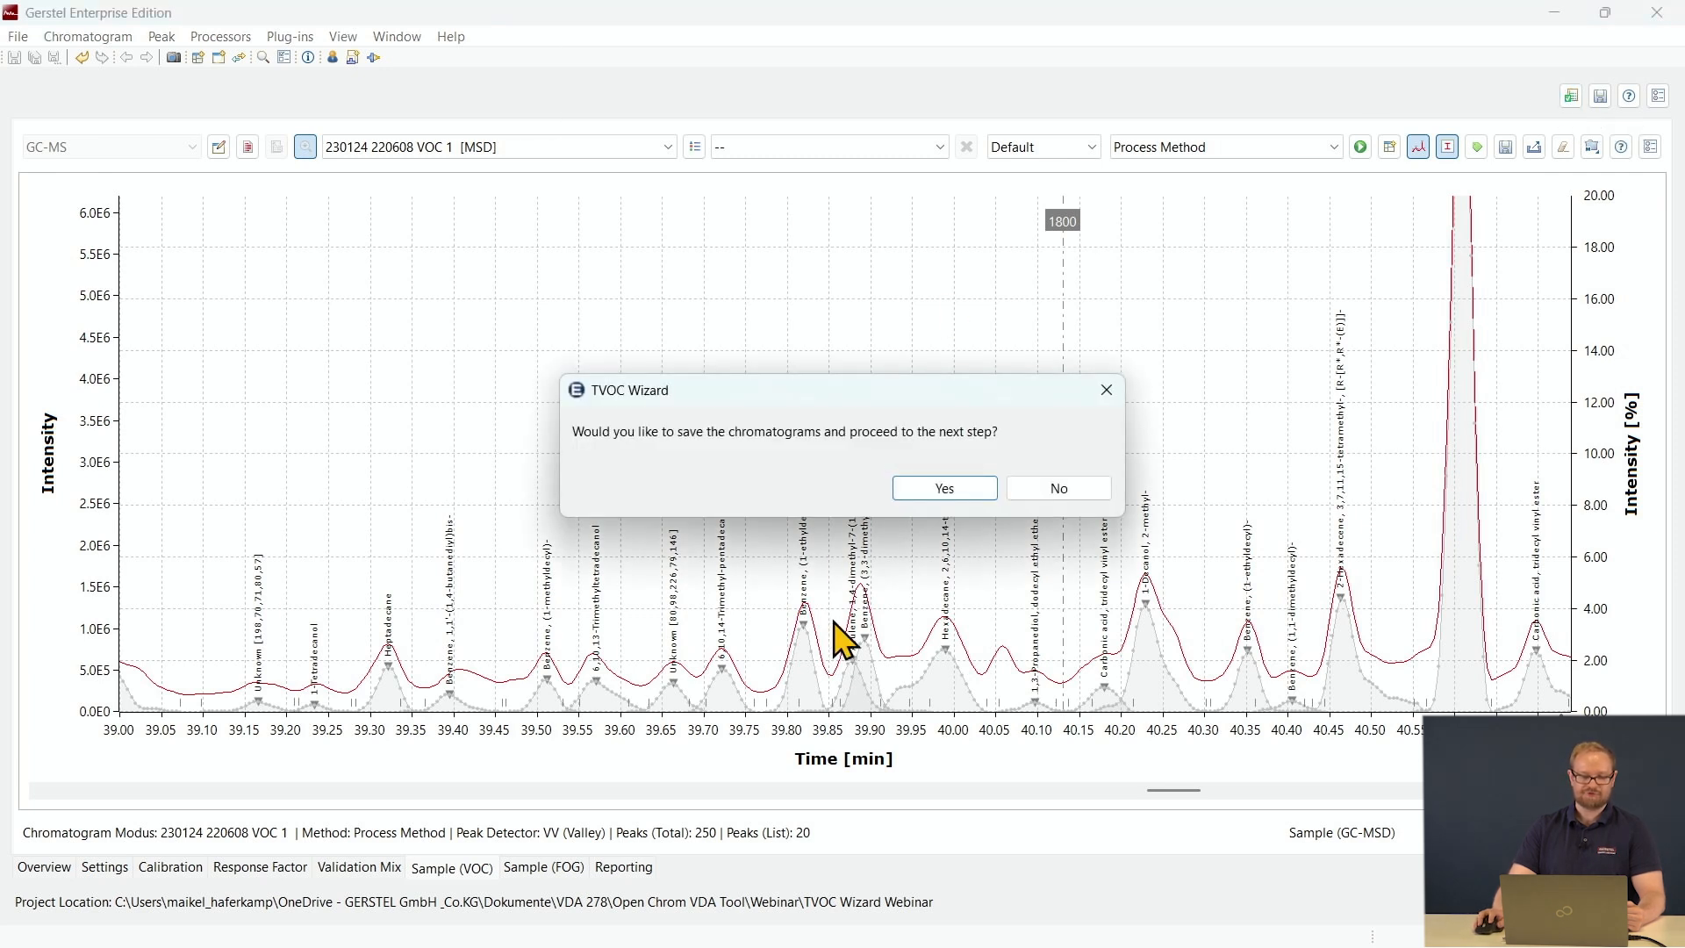
left_click(953, 488)
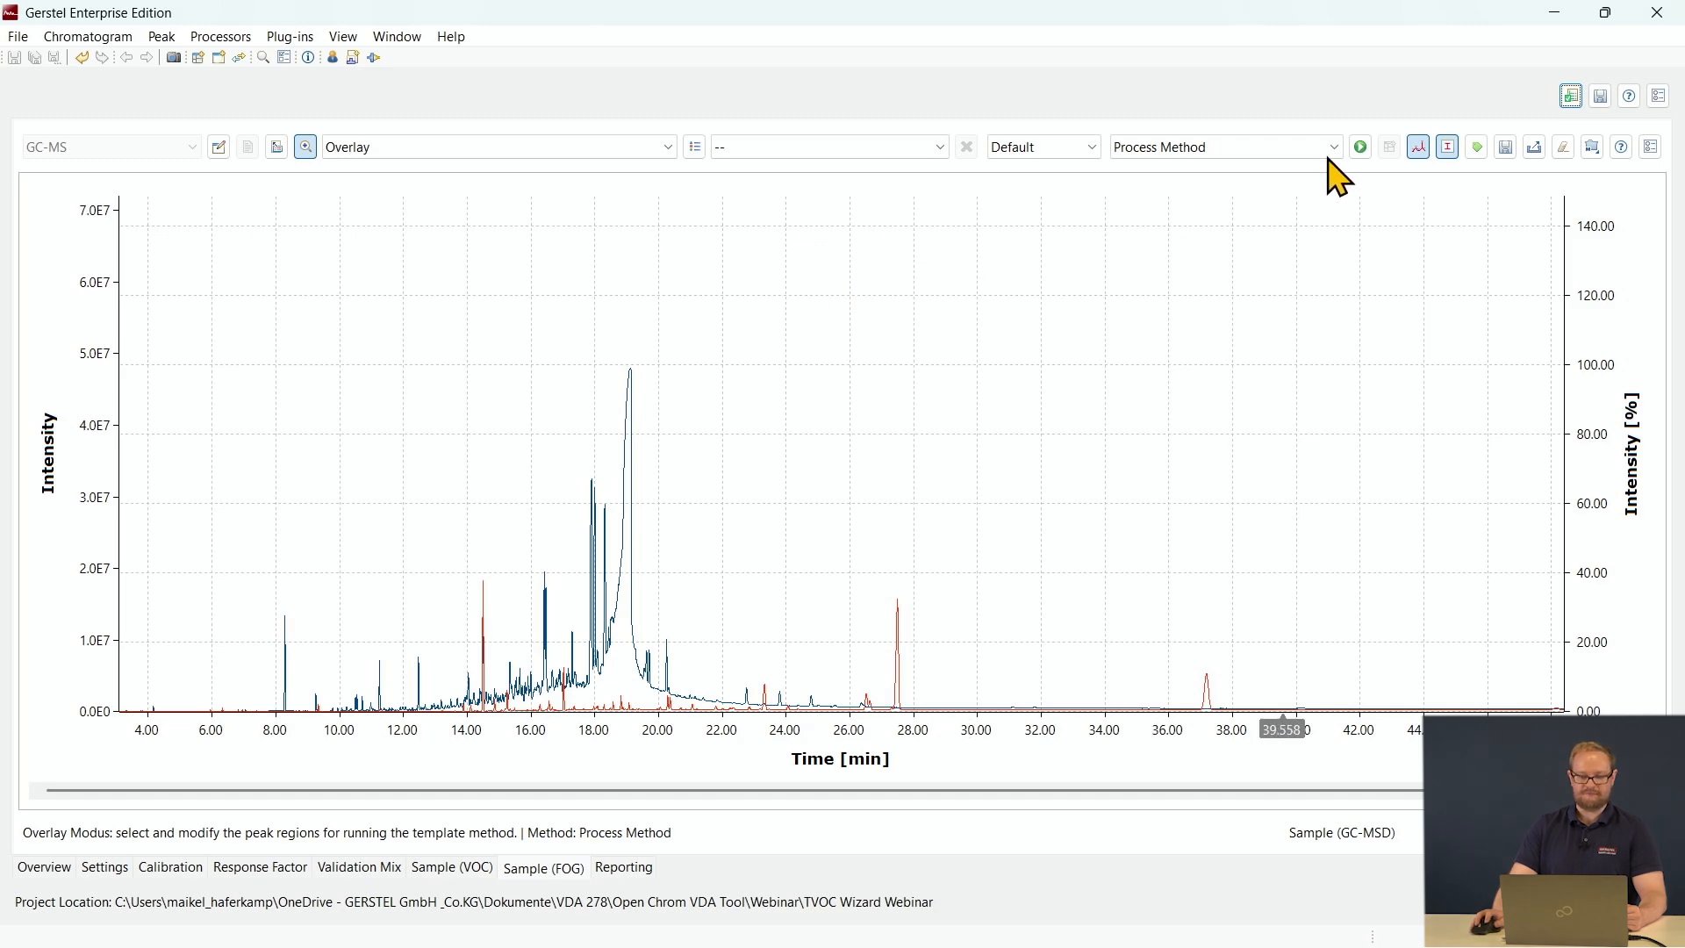
Process the FOG samples with the complete TVOC_SampleNormalFOG method using the Default Profile.
left_click(1360, 148)
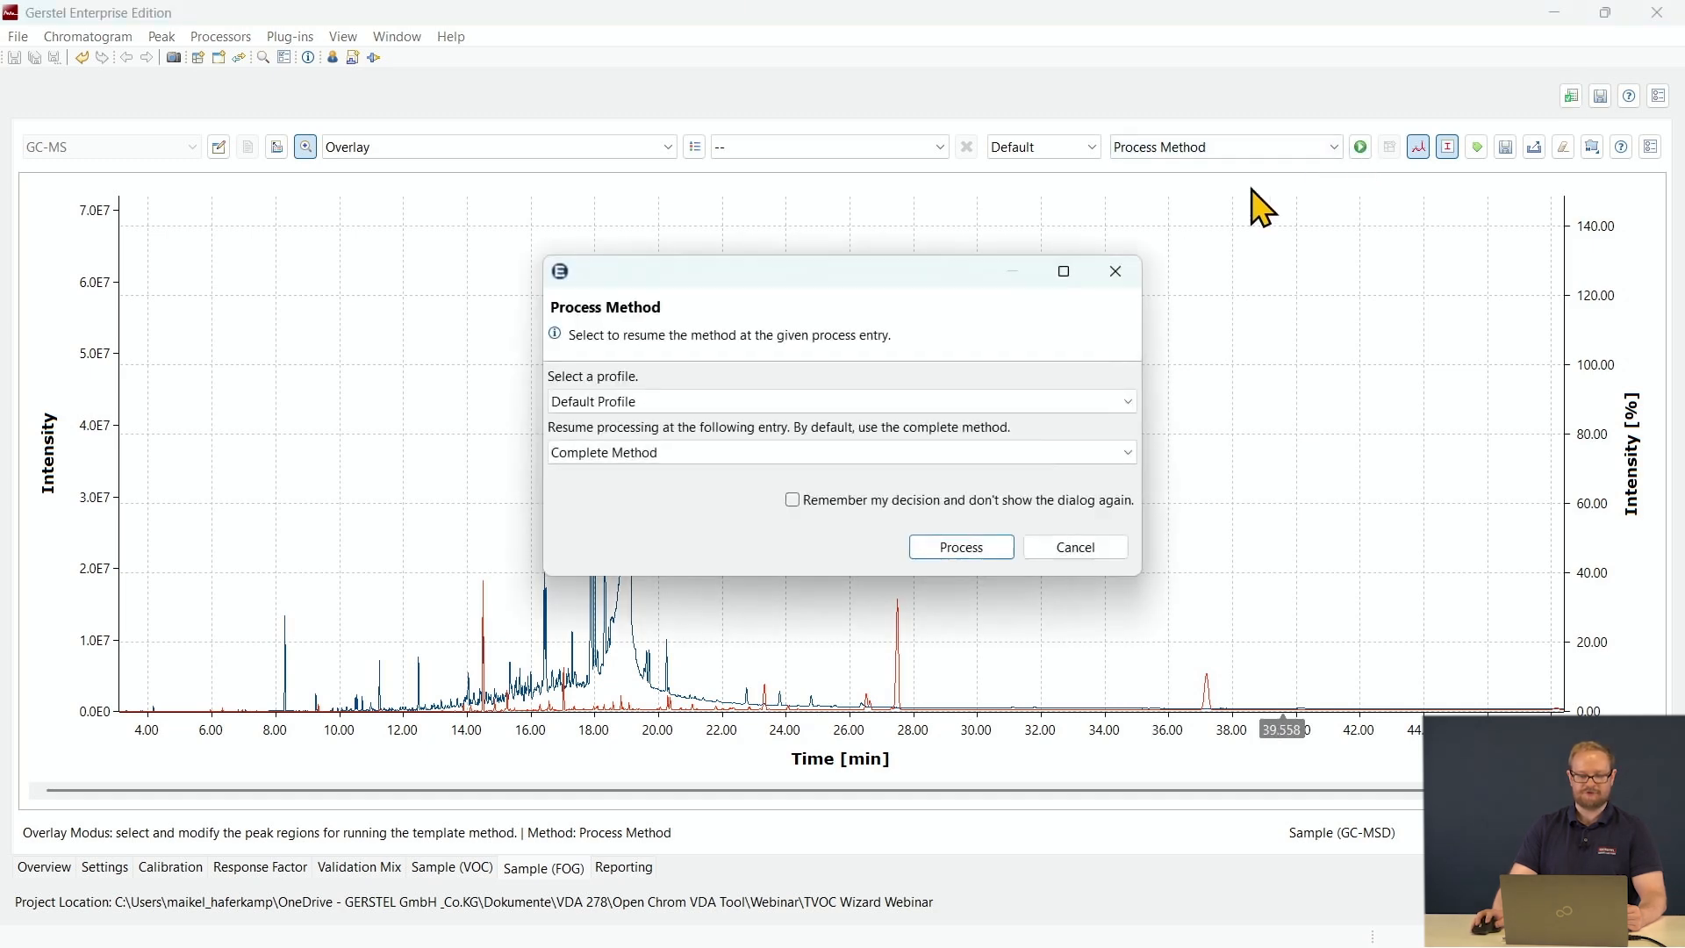
left_click(981, 548)
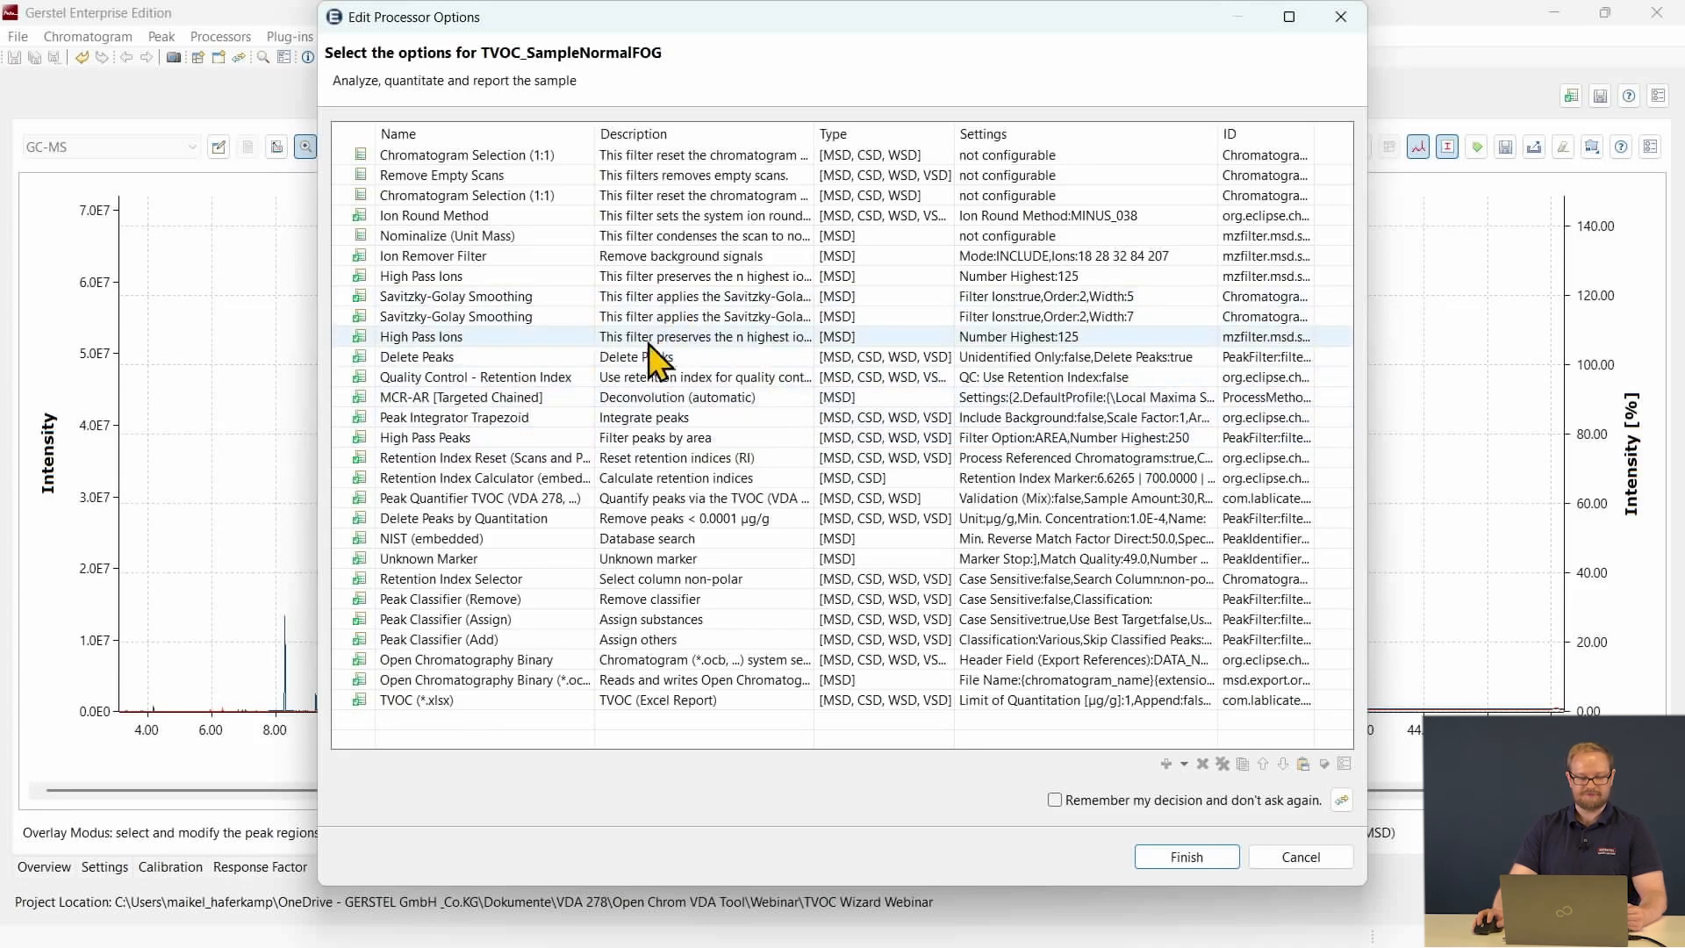
left_click(1188, 857)
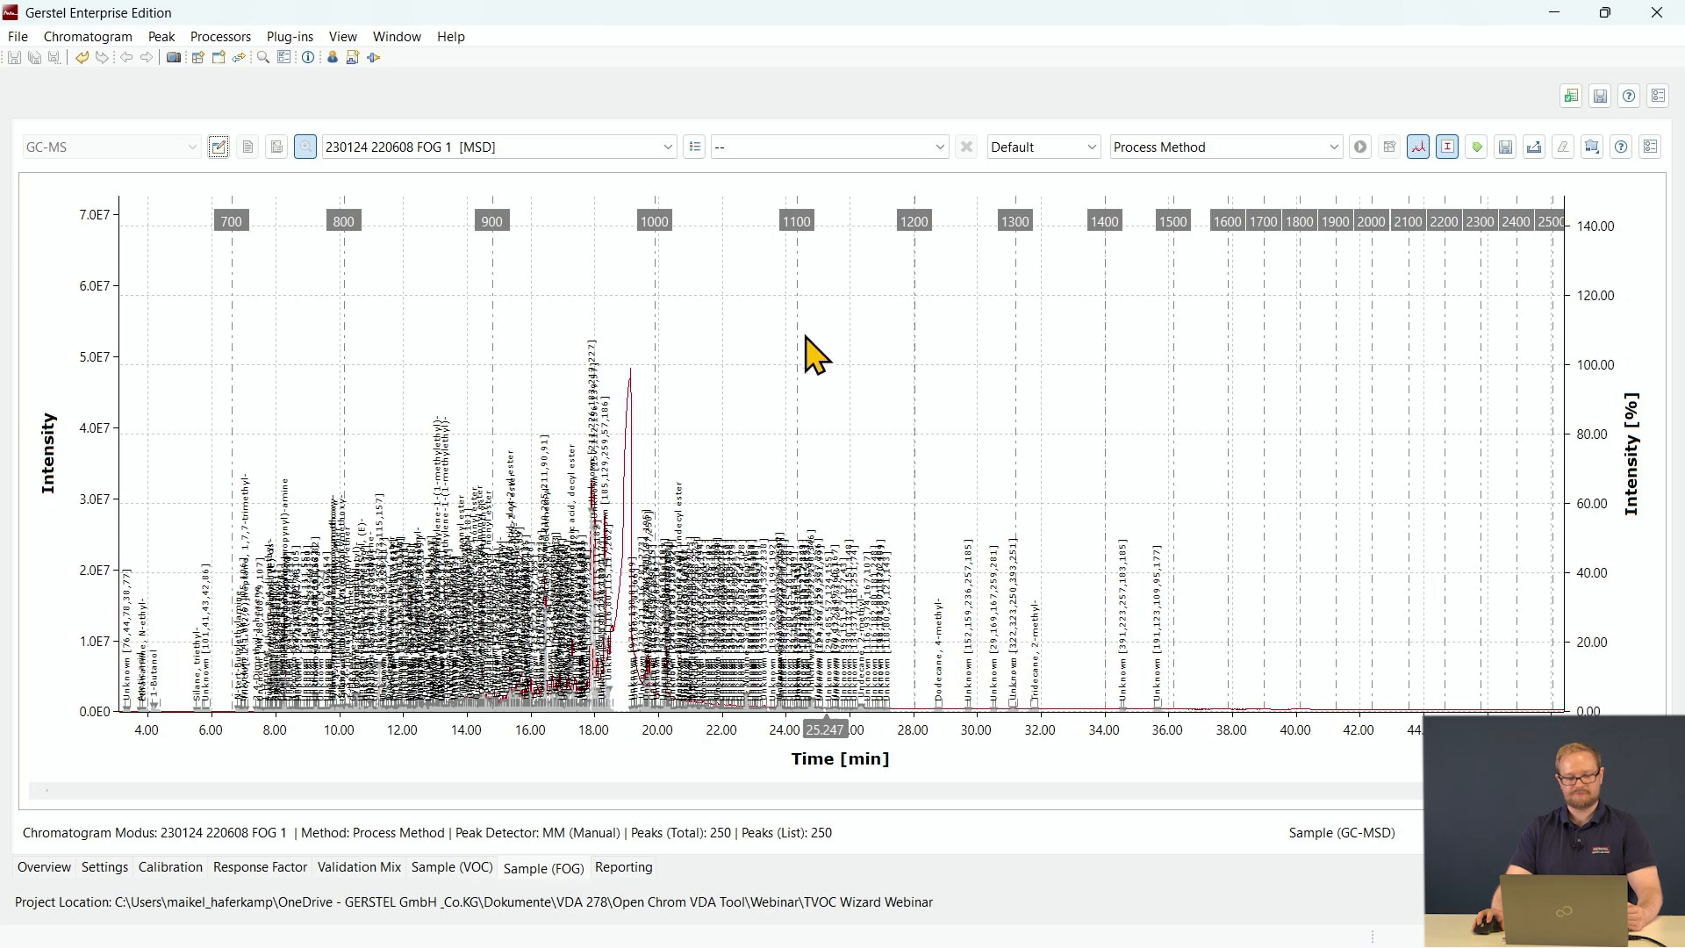
mouse_move(548, 347)
left_mouse_down()
mouse_move(605, 399)
mouse_move(724, 753)
left_mouse_up()
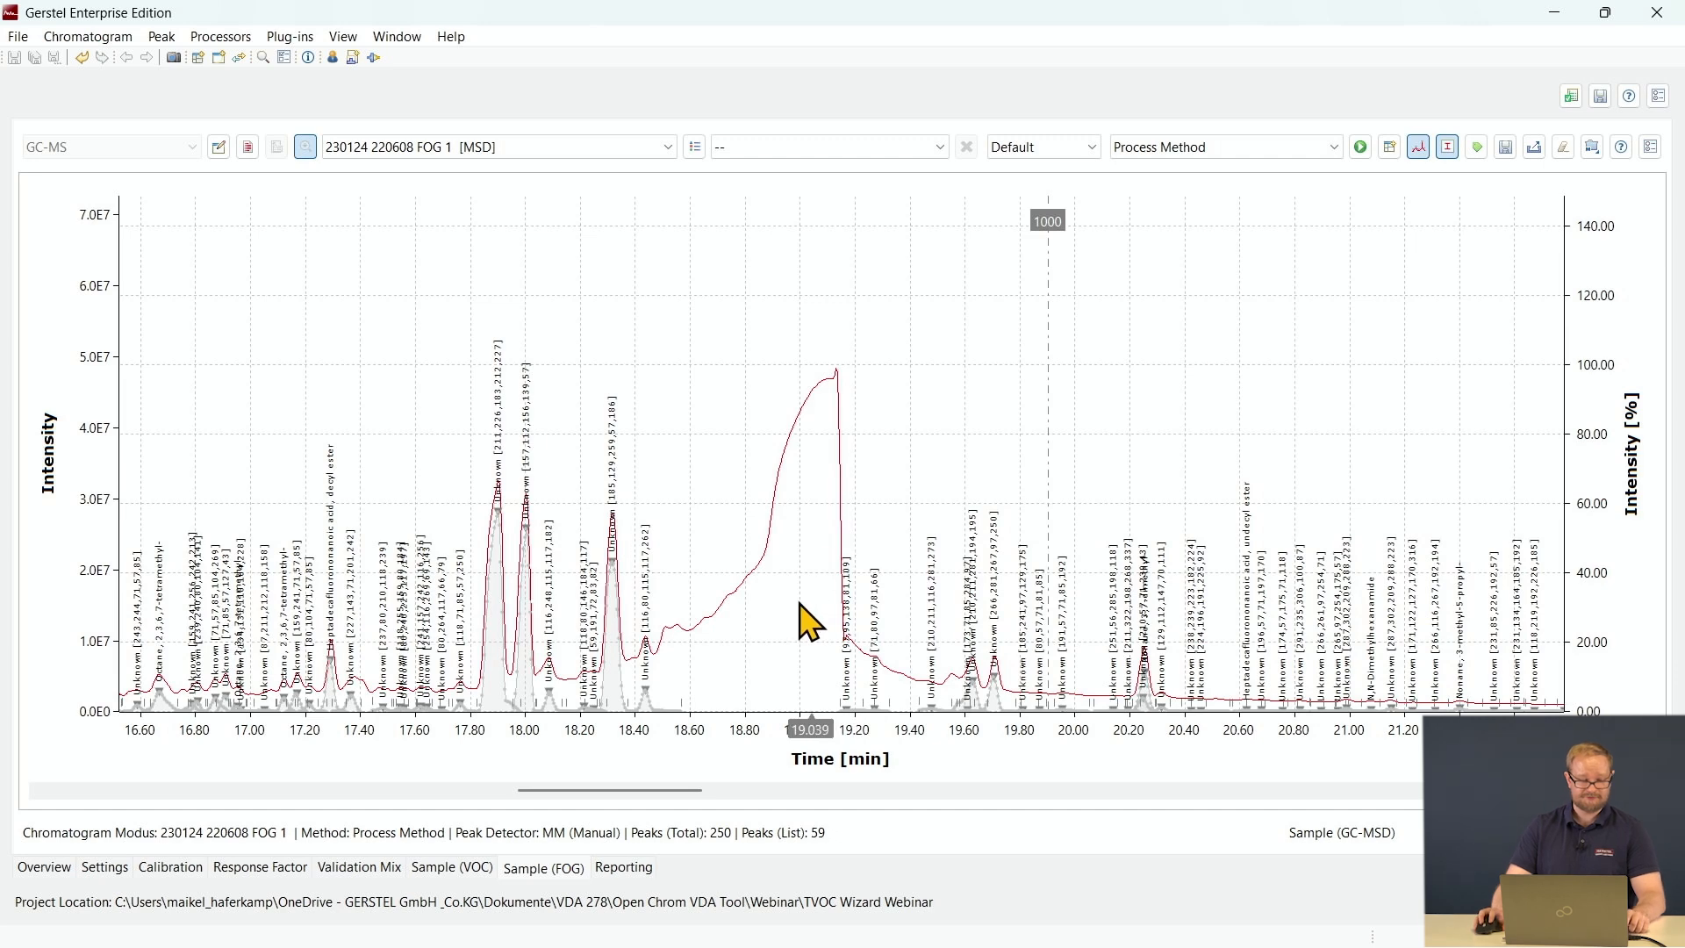
left_click_drag(659, 648, 857, 647)
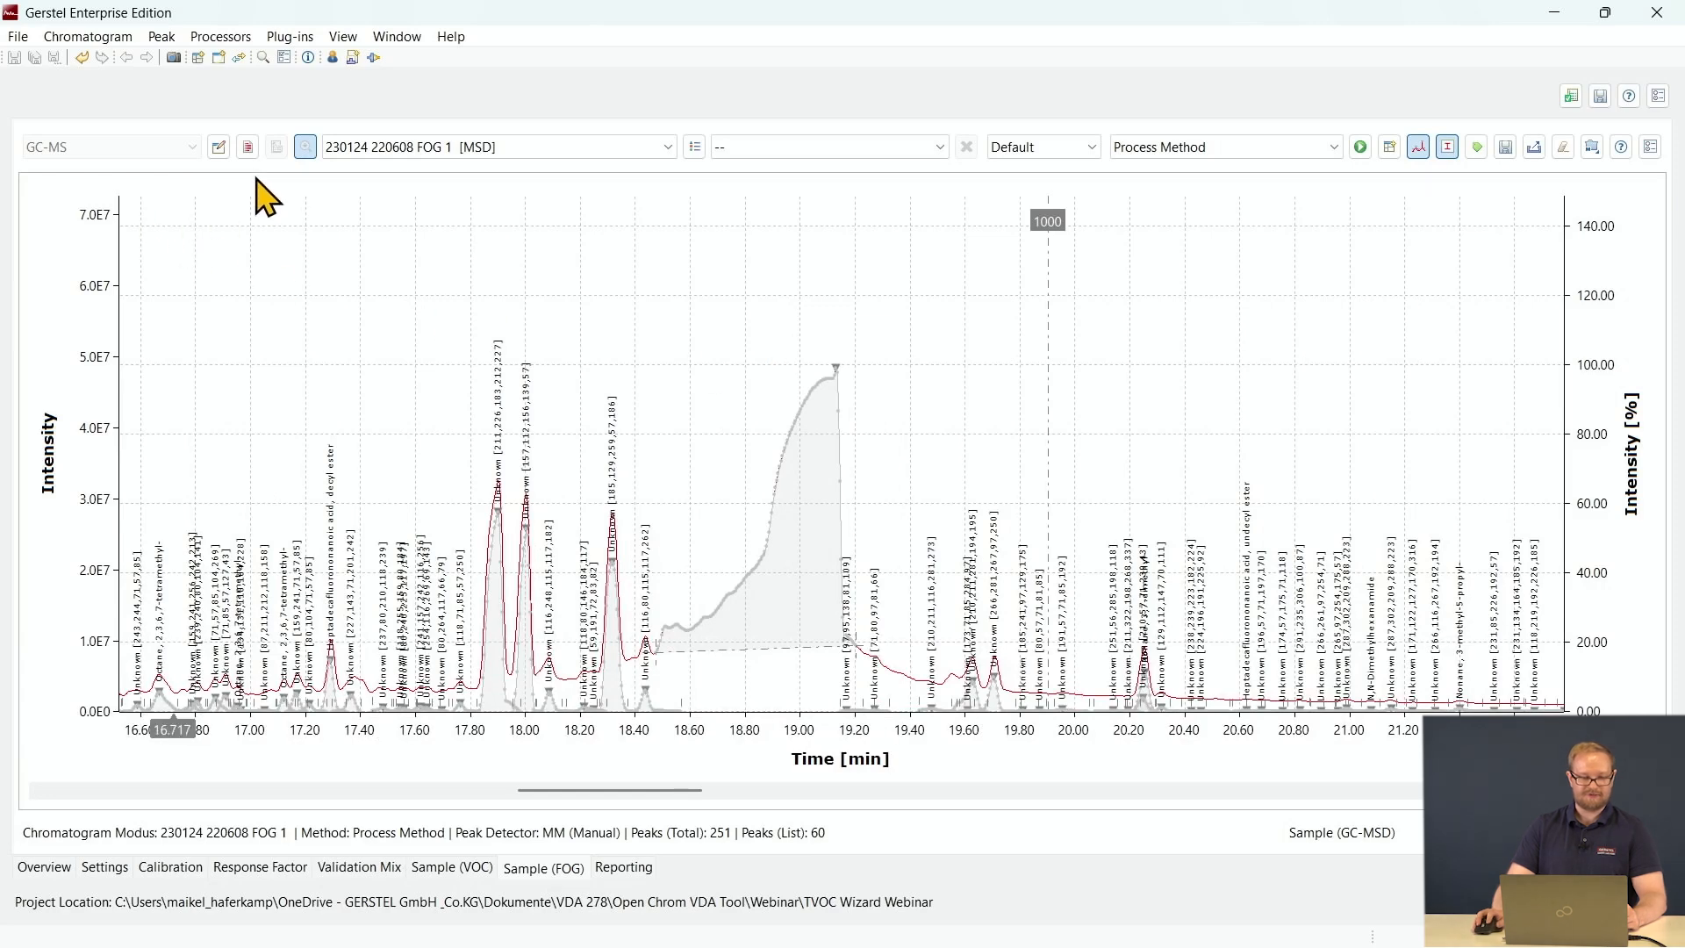
left_click(257, 150)
scroll(308, 298, "down", 8)
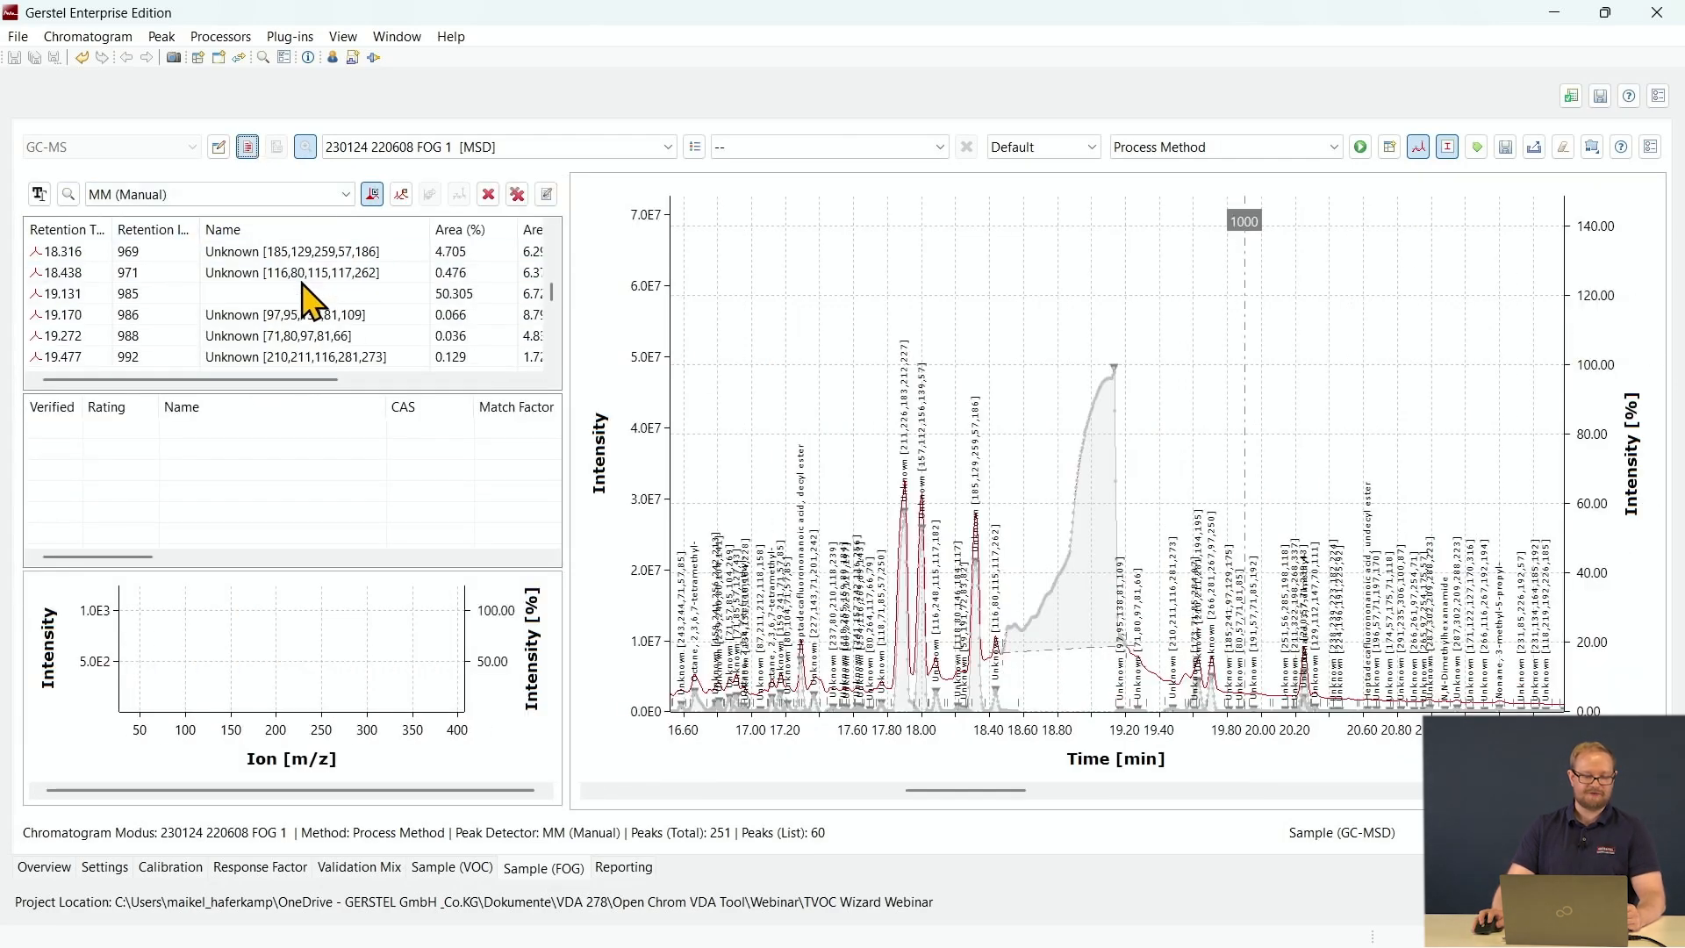
scroll(277, 315, "up", 1)
left_click(258, 294)
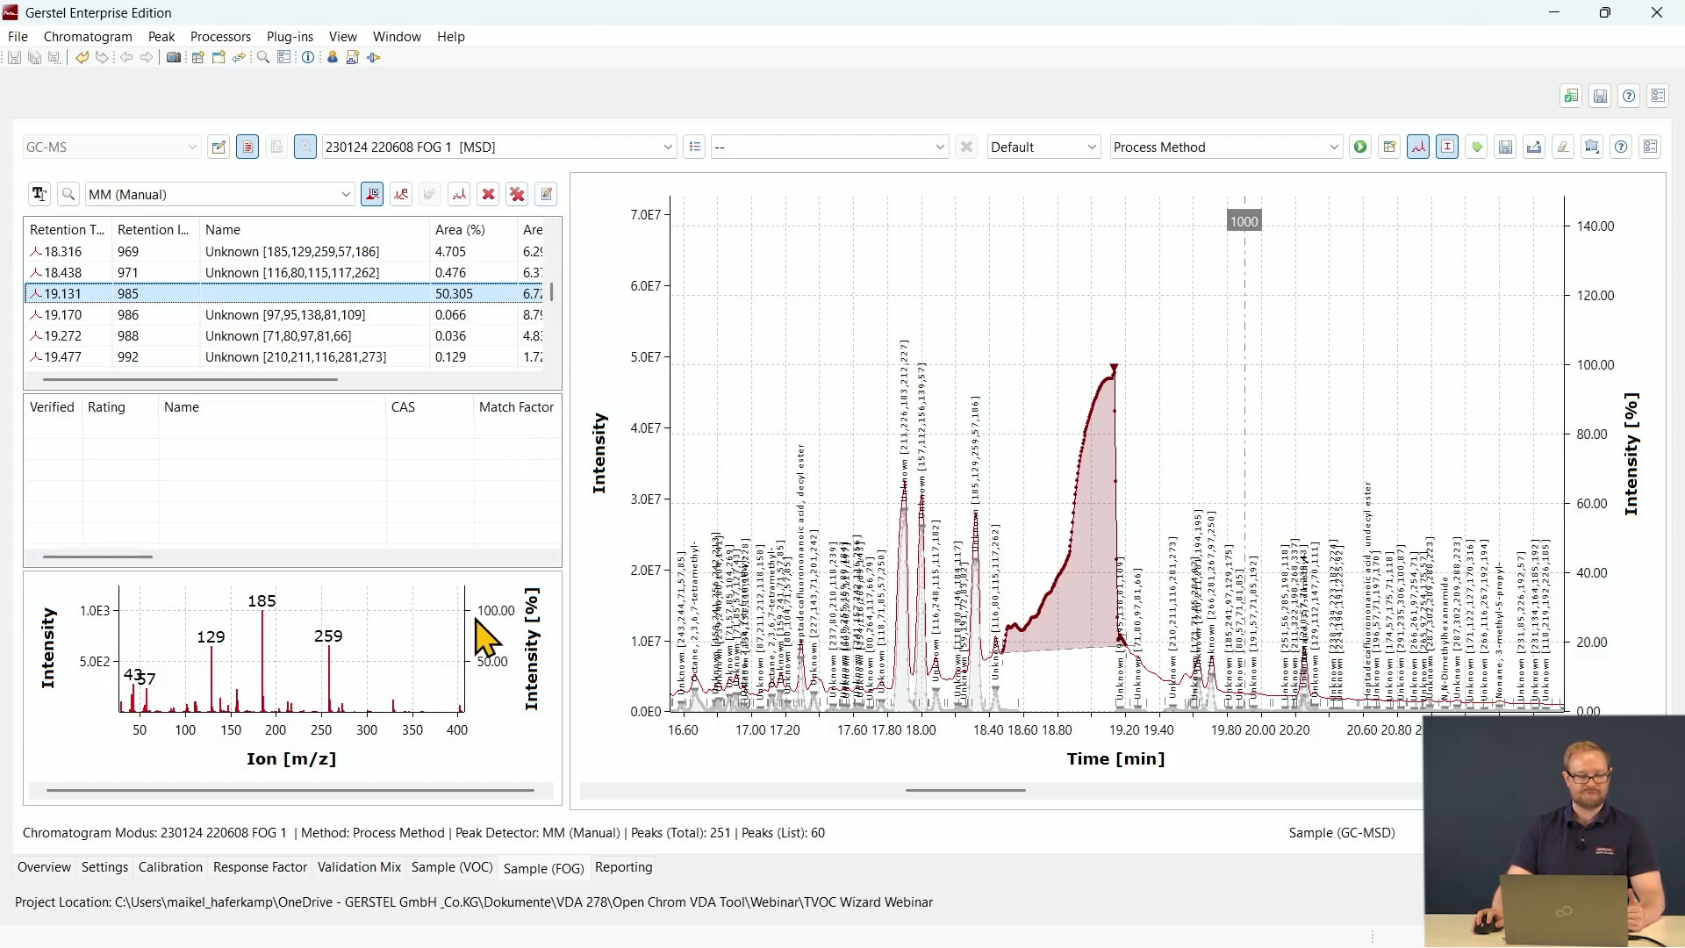
Name the manually integrated peak Hump [259, 158, 129, 57, 43] and close the peak list.
left_click(546, 194)
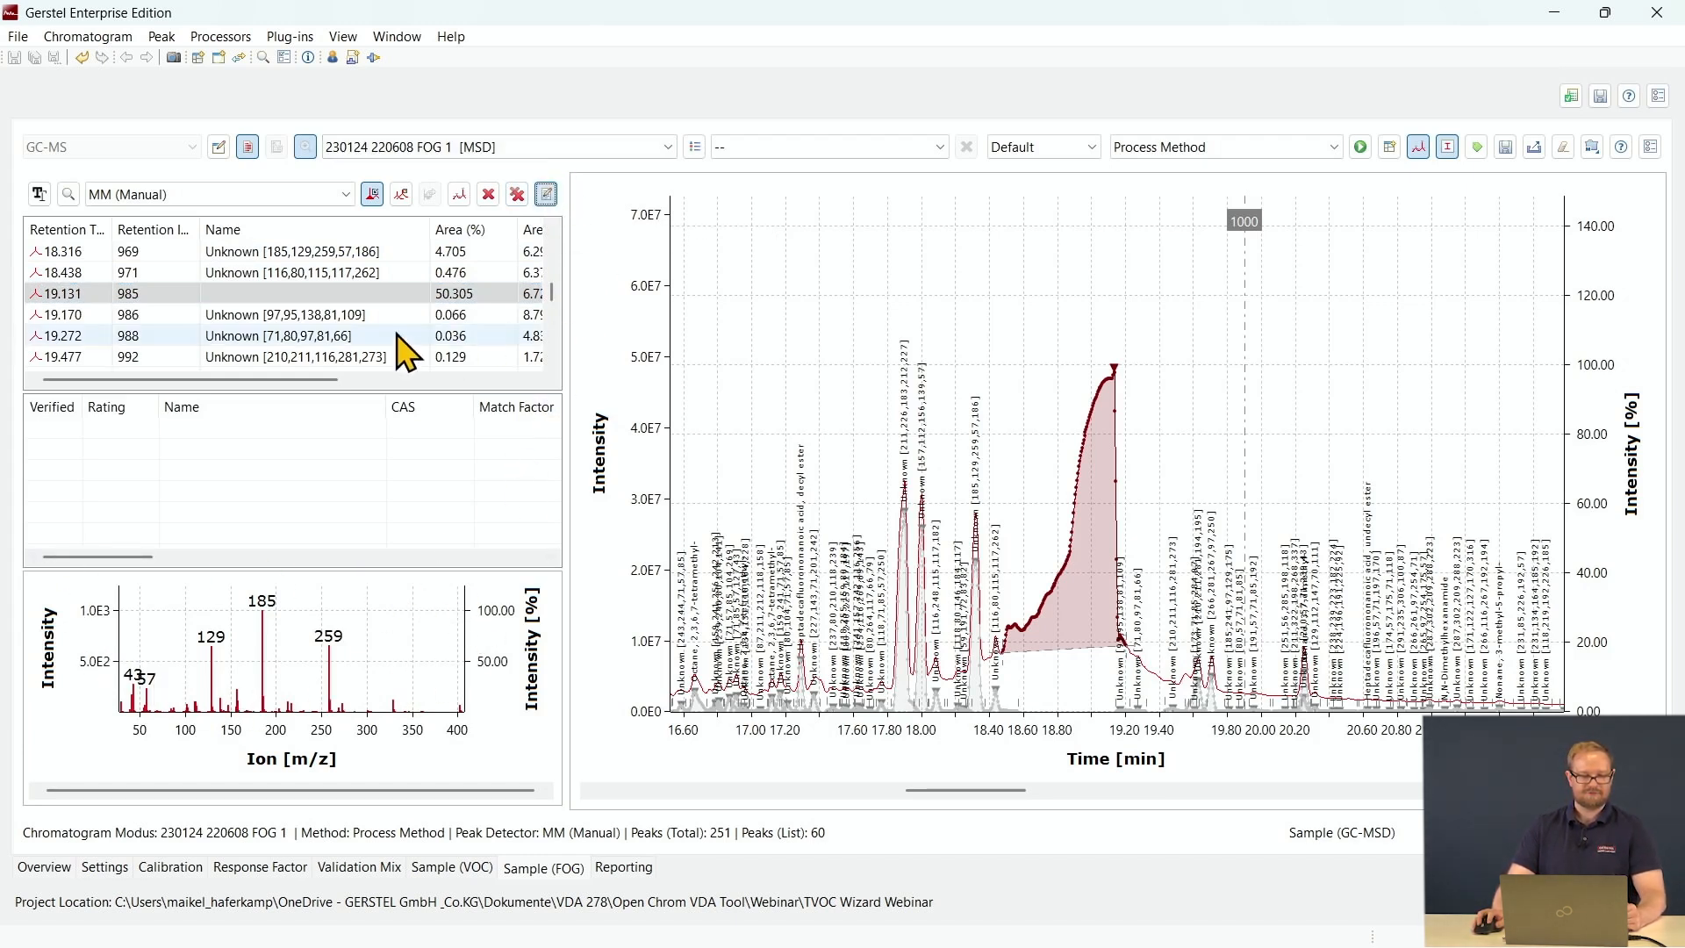
left_click(298, 295)
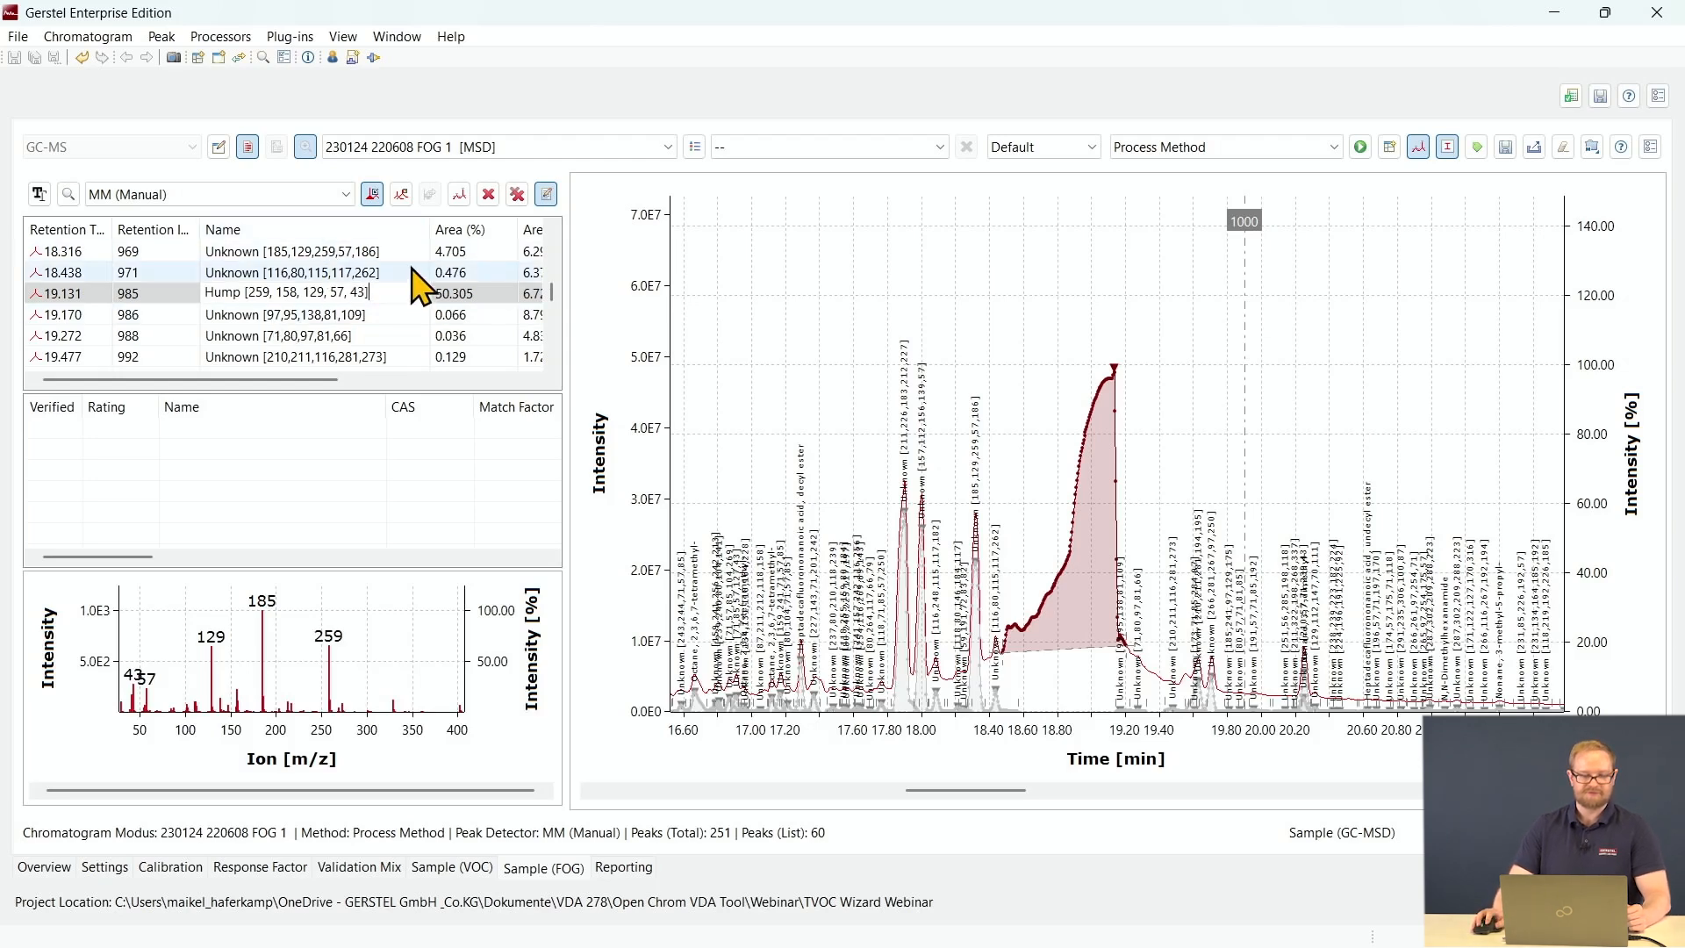
left_click(546, 194)
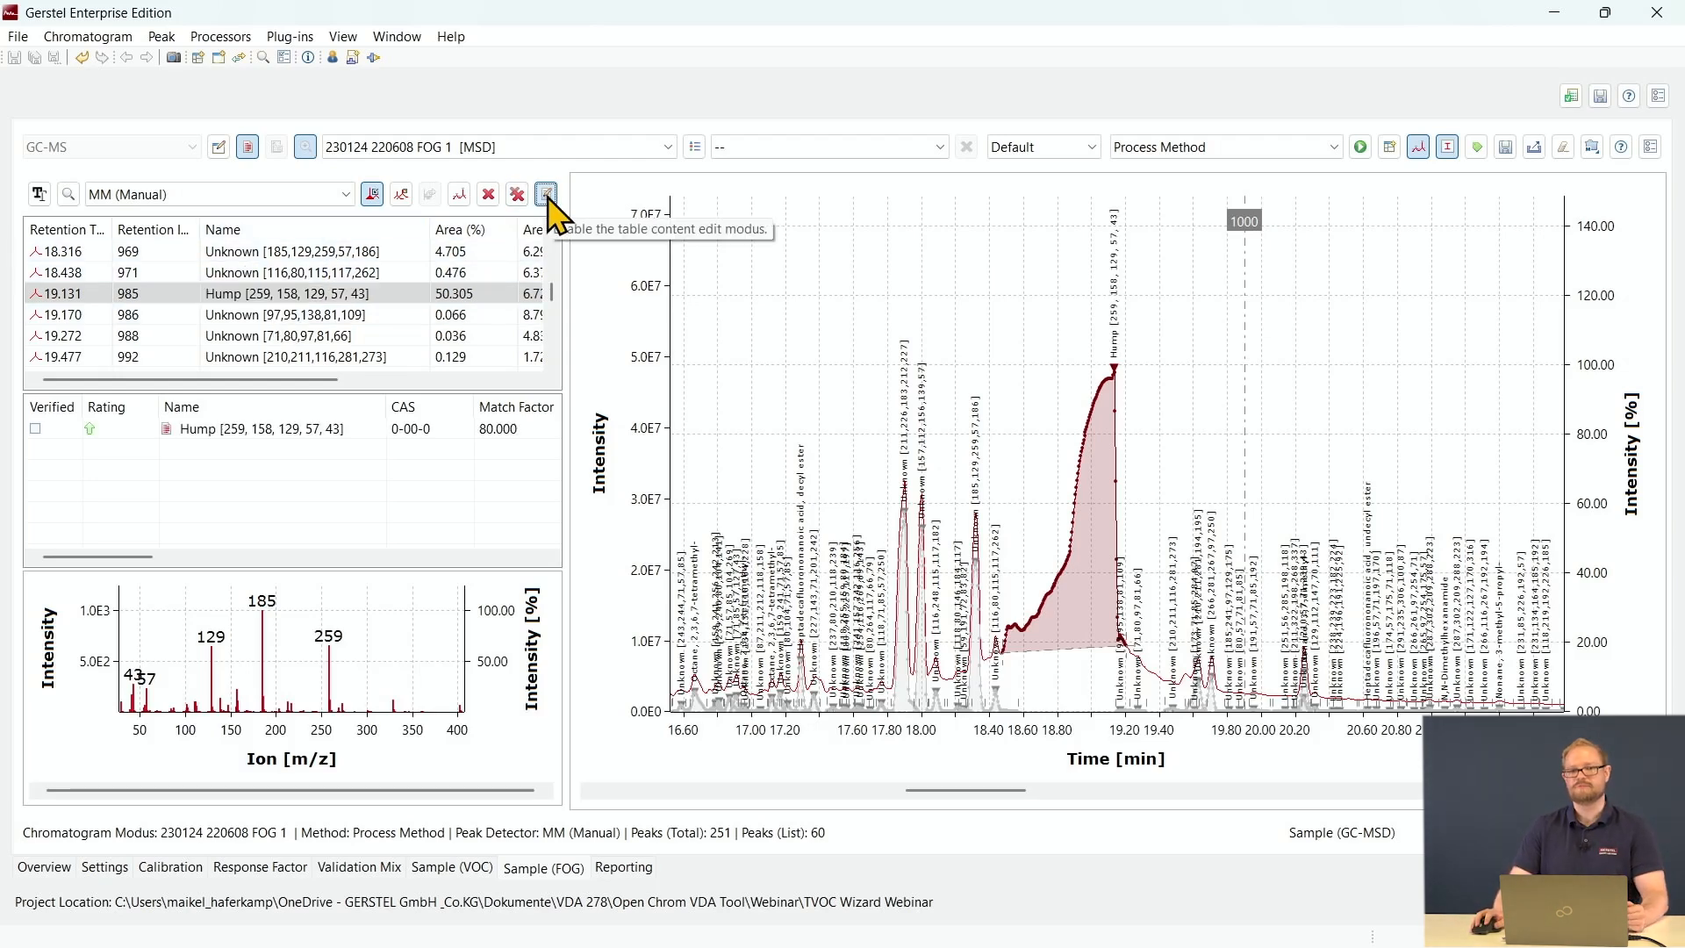
left_click(247, 147)
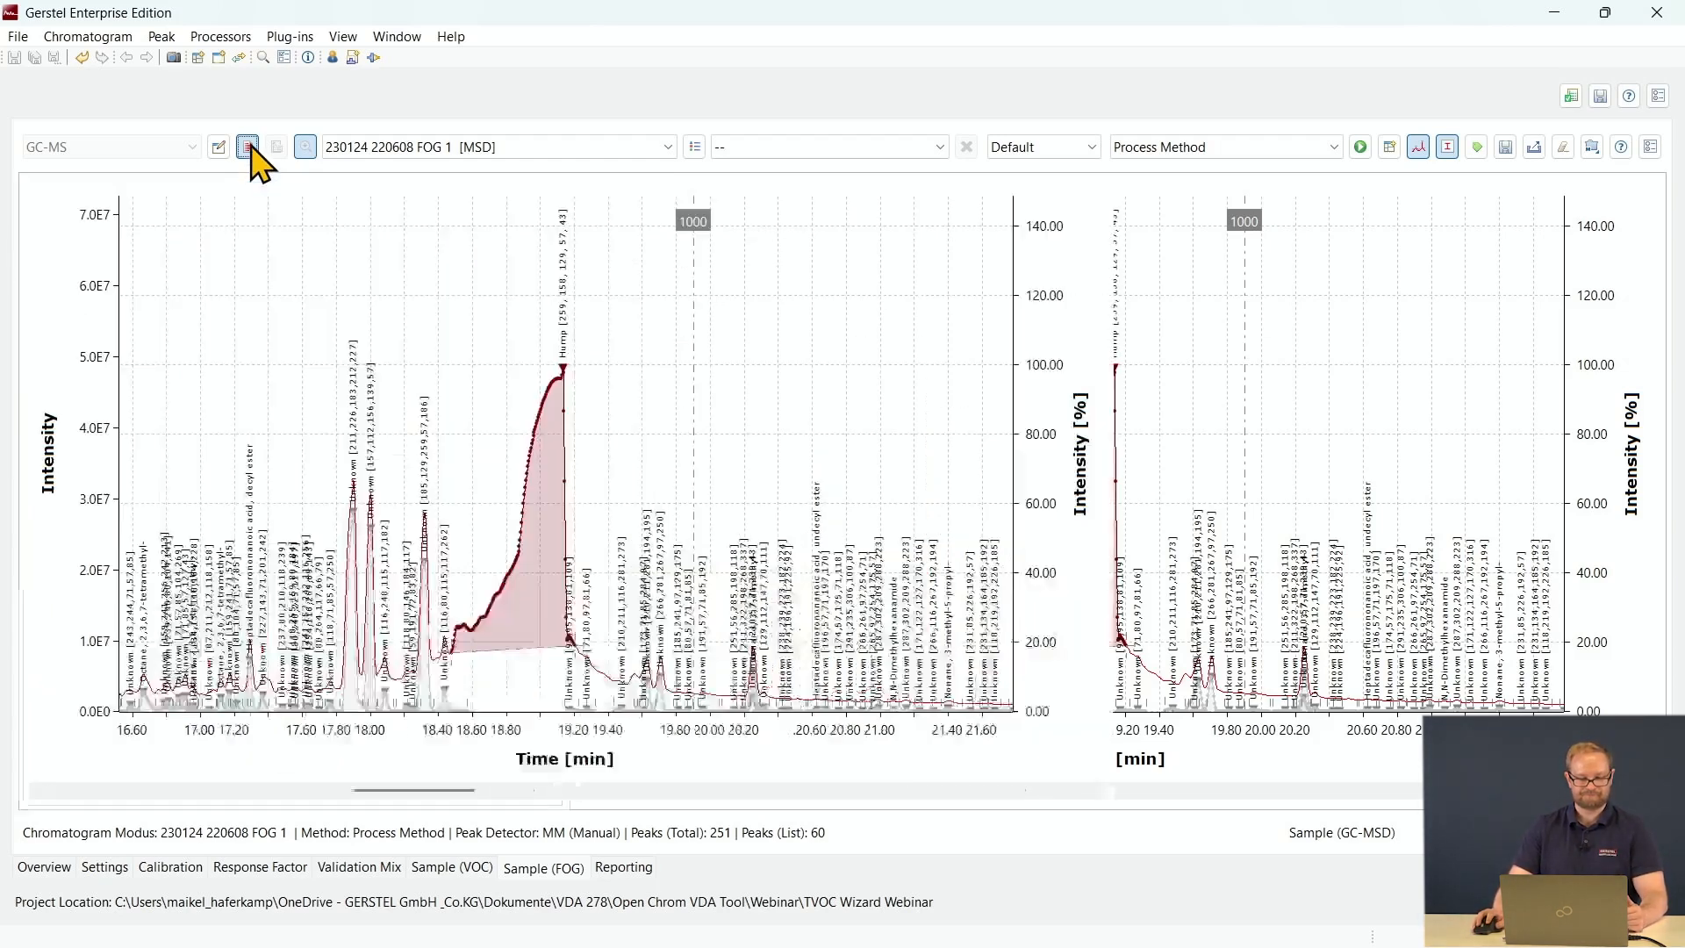
Resume the TVOC_SampleNormalFOG method on the FOG samples from the Unknown Marker entry using the Default Profile.
left_click(1361, 149)
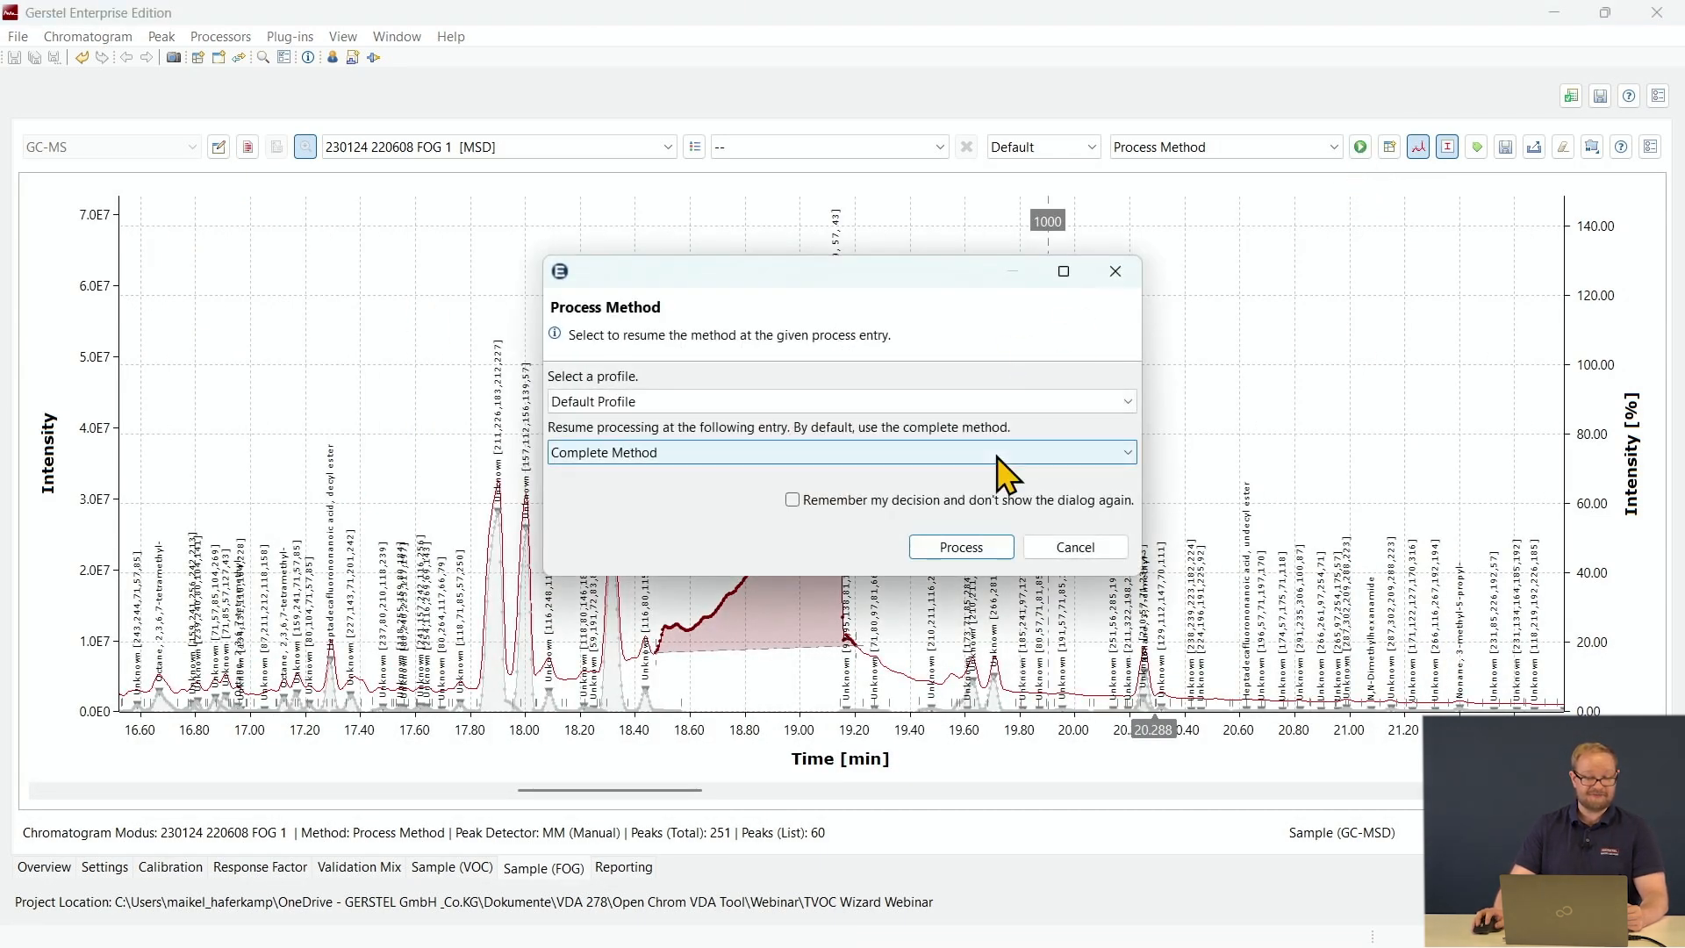
left_click(1000, 452)
scroll(975, 564, "down", 3)
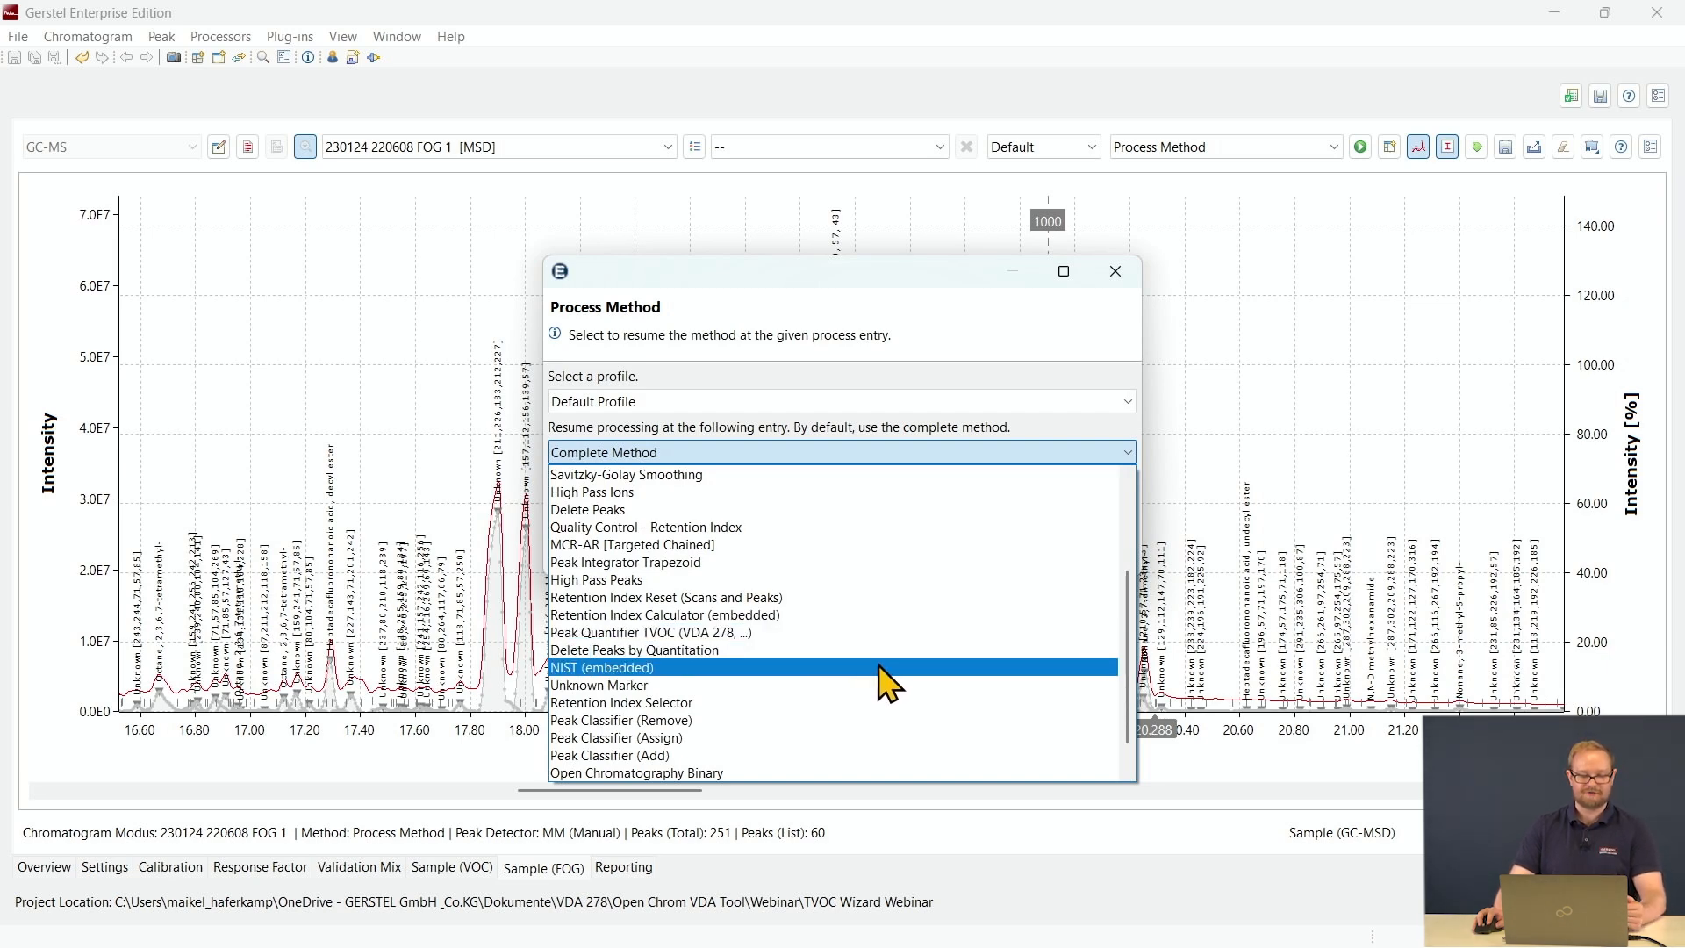
left_click(883, 687)
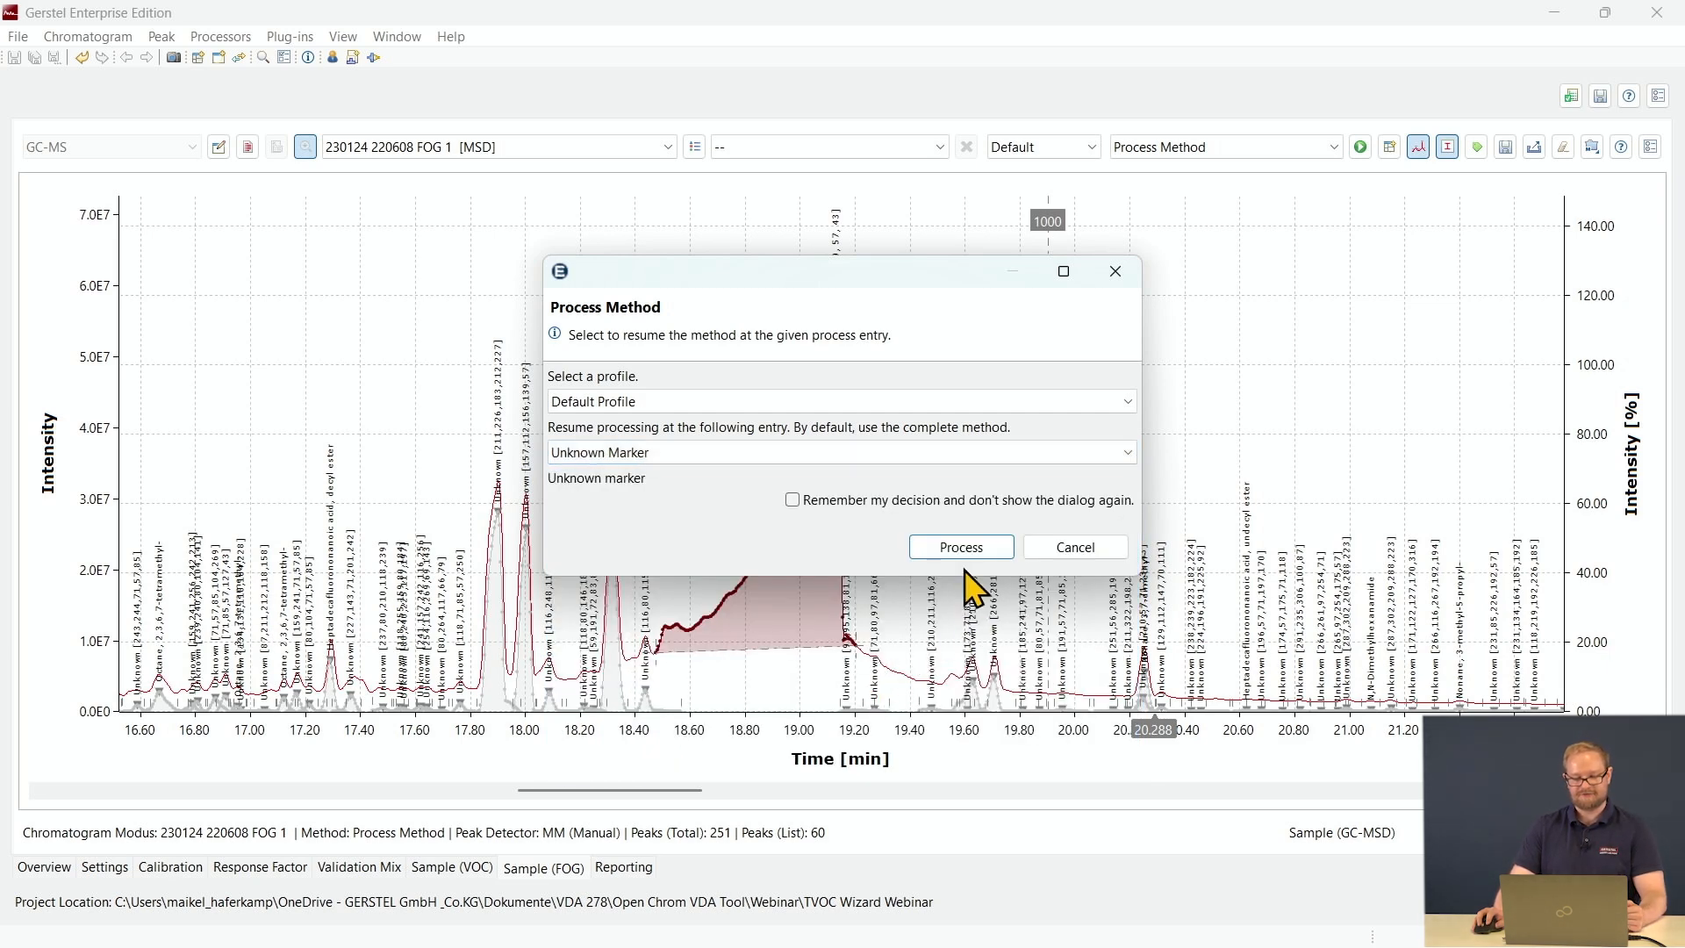
left_click(961, 547)
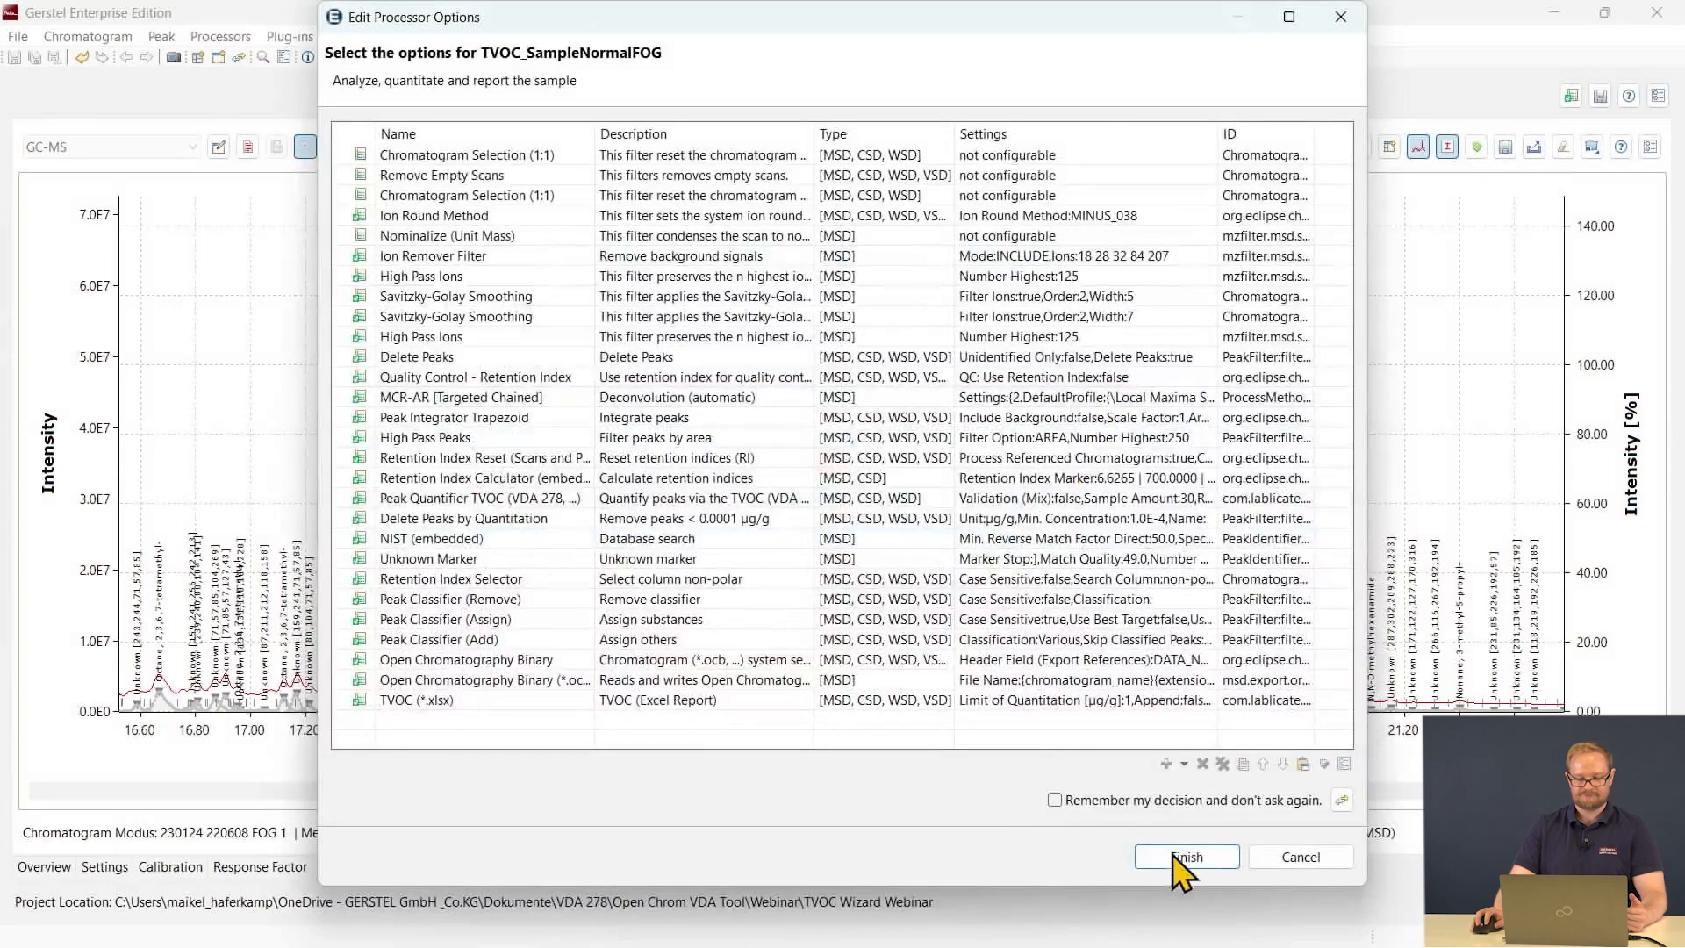
left_click(1177, 850)
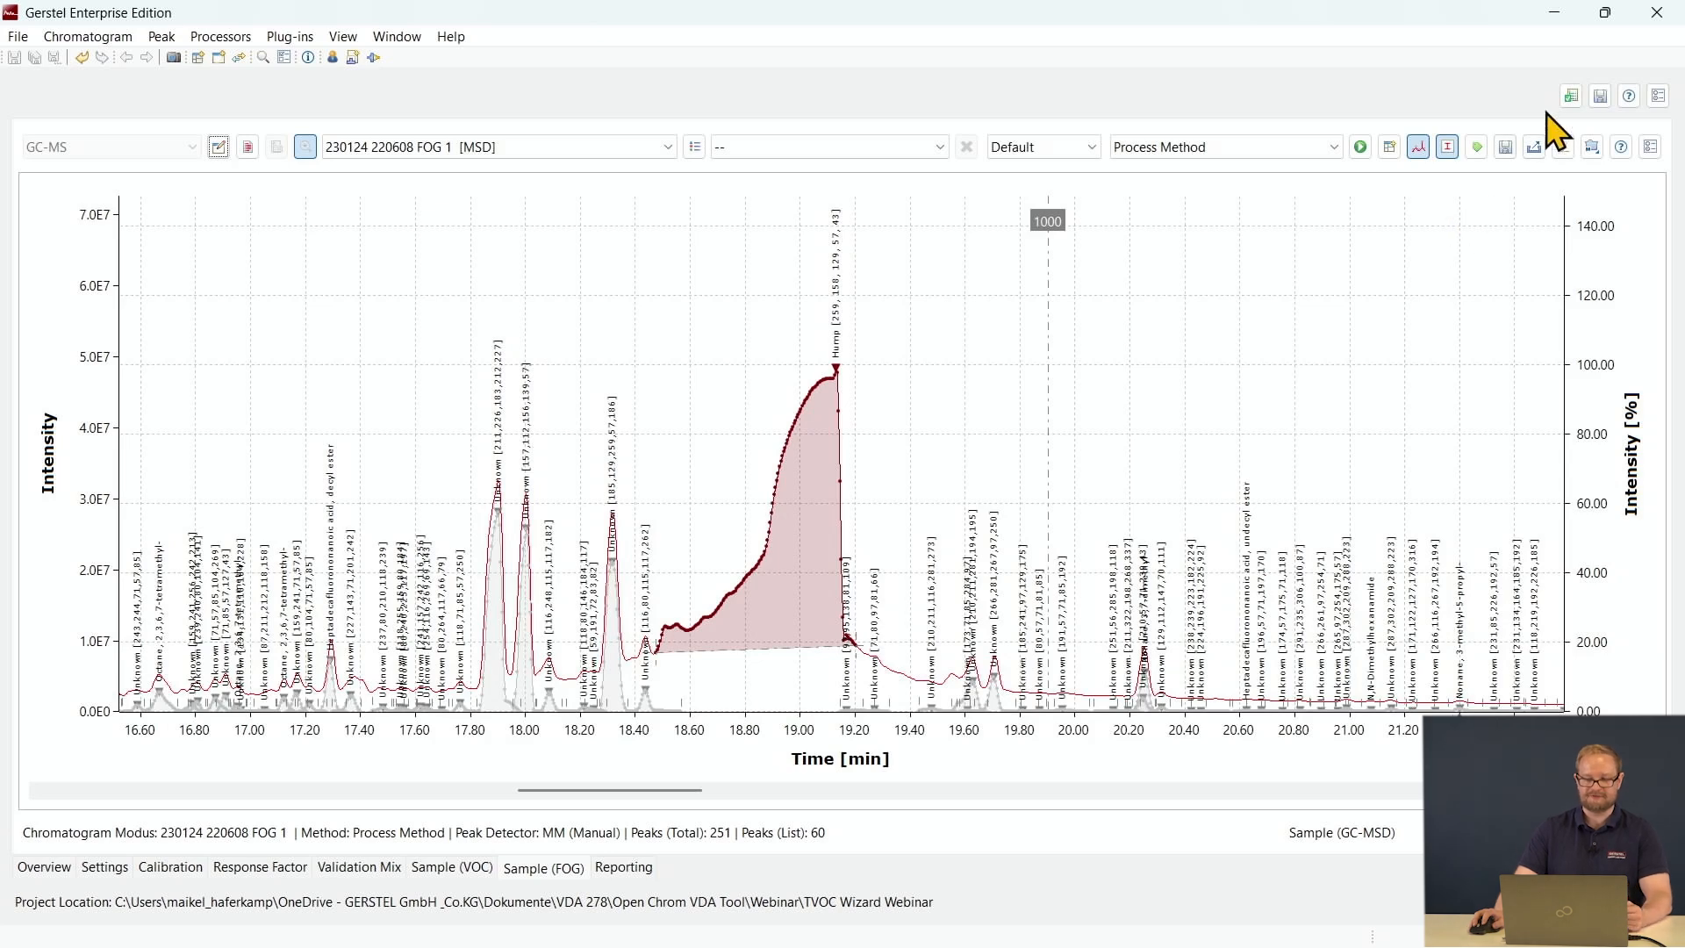
left_click(1570, 97)
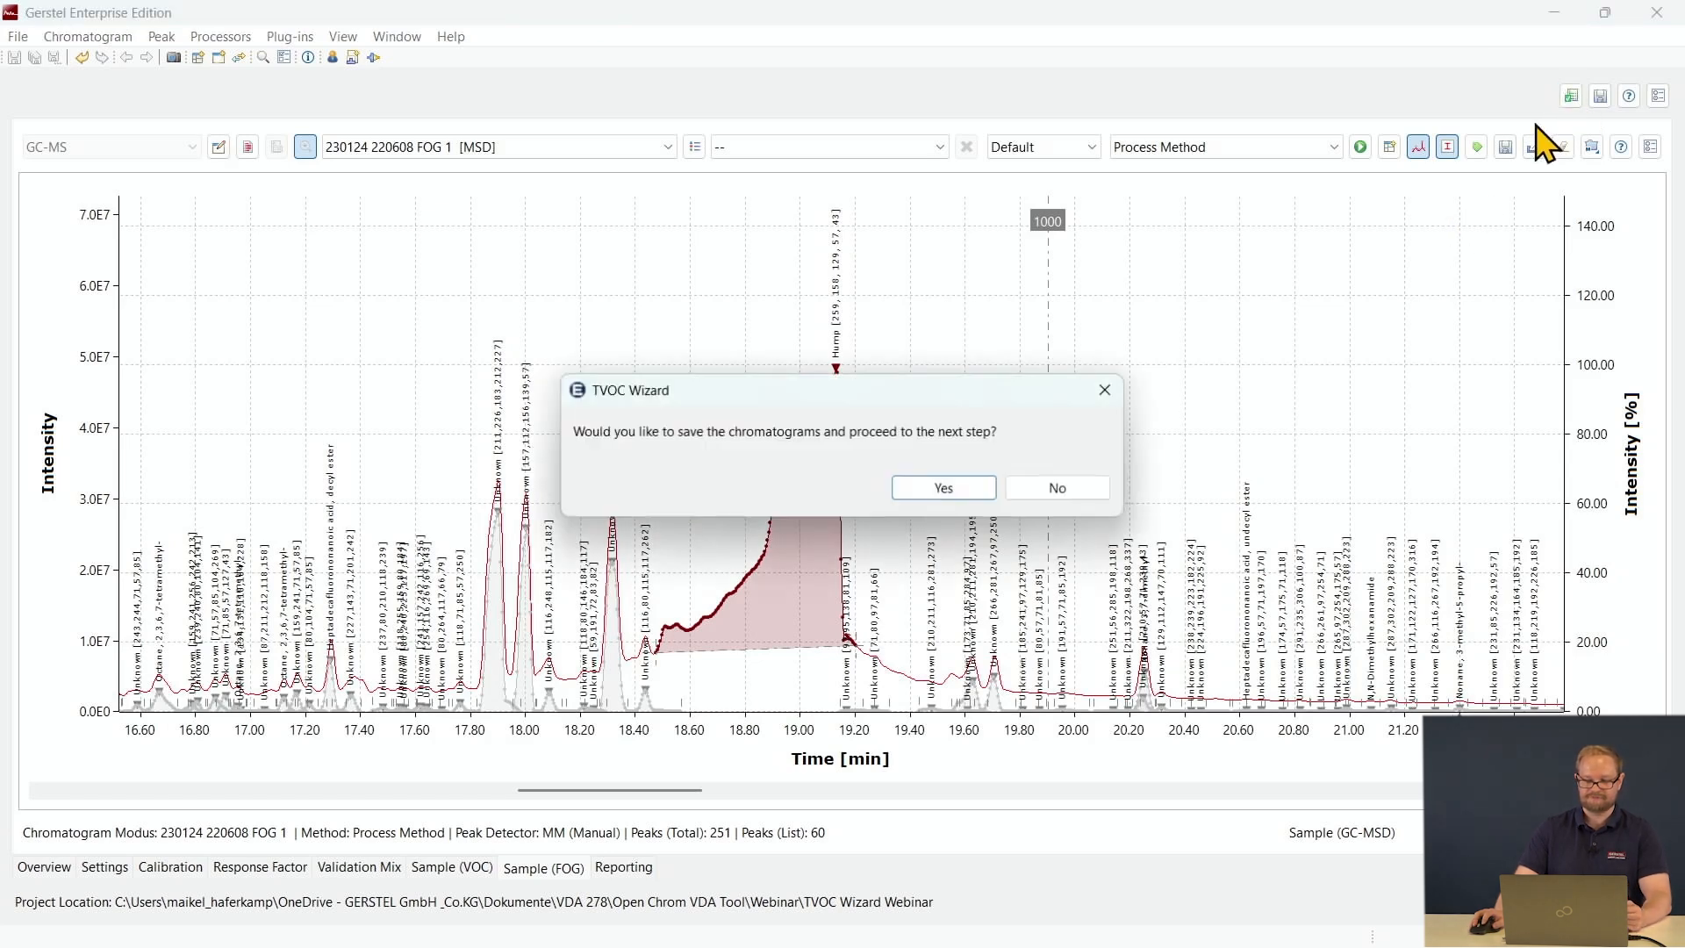
left_click(934, 490)
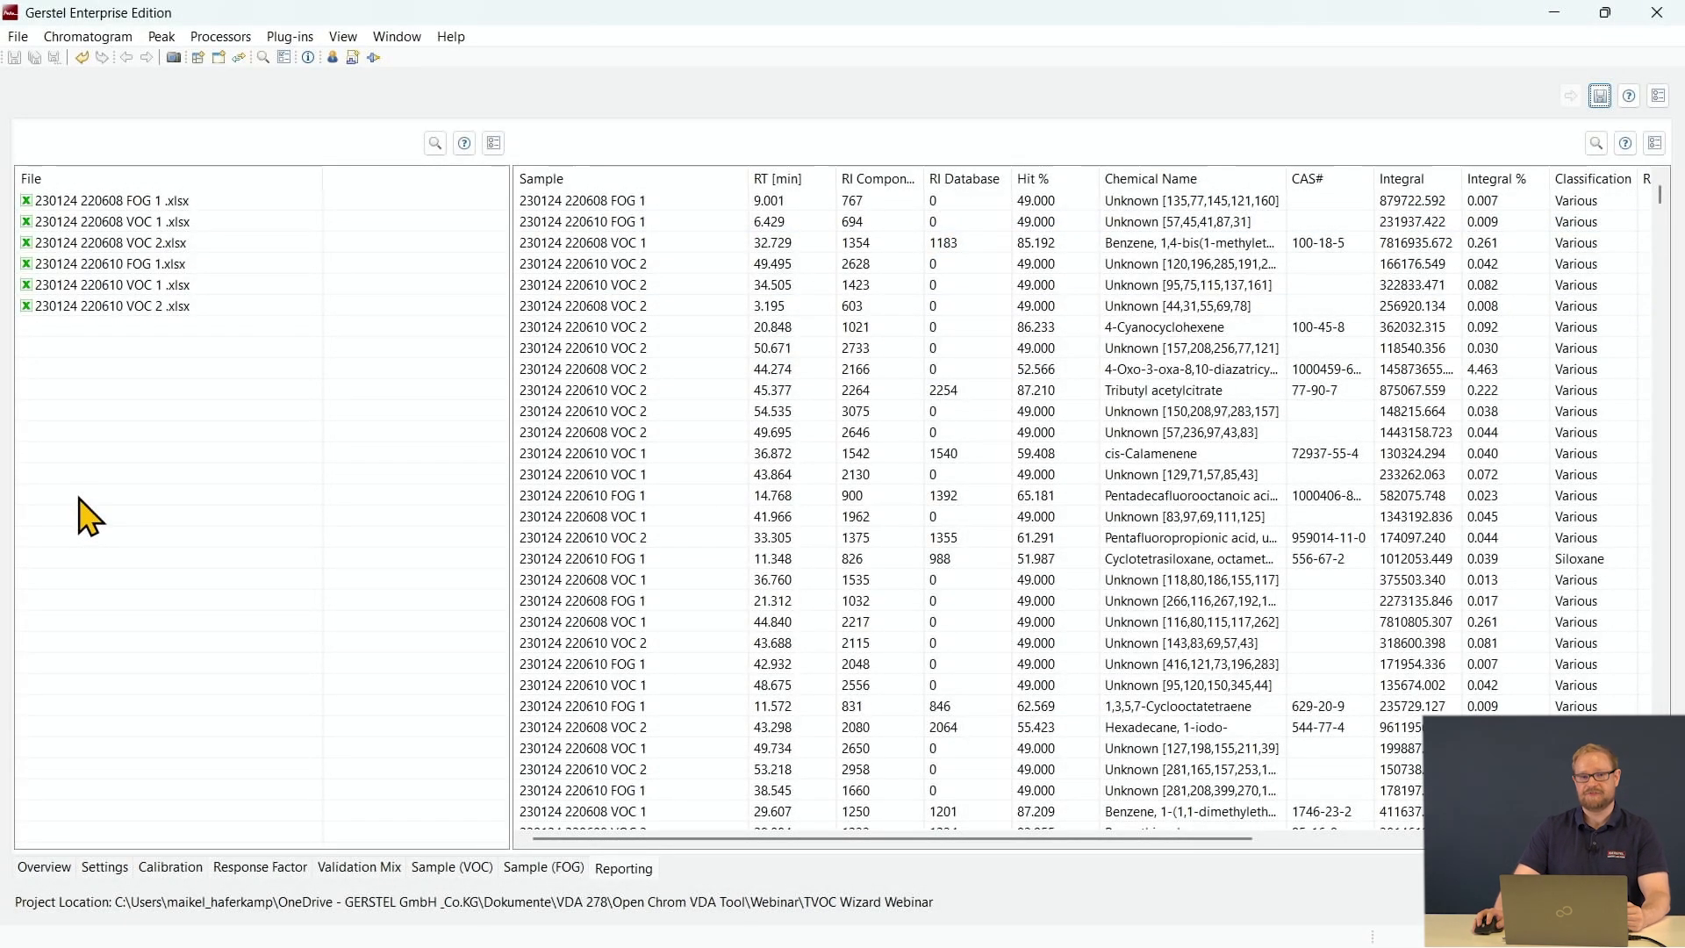
double_click(167, 204)
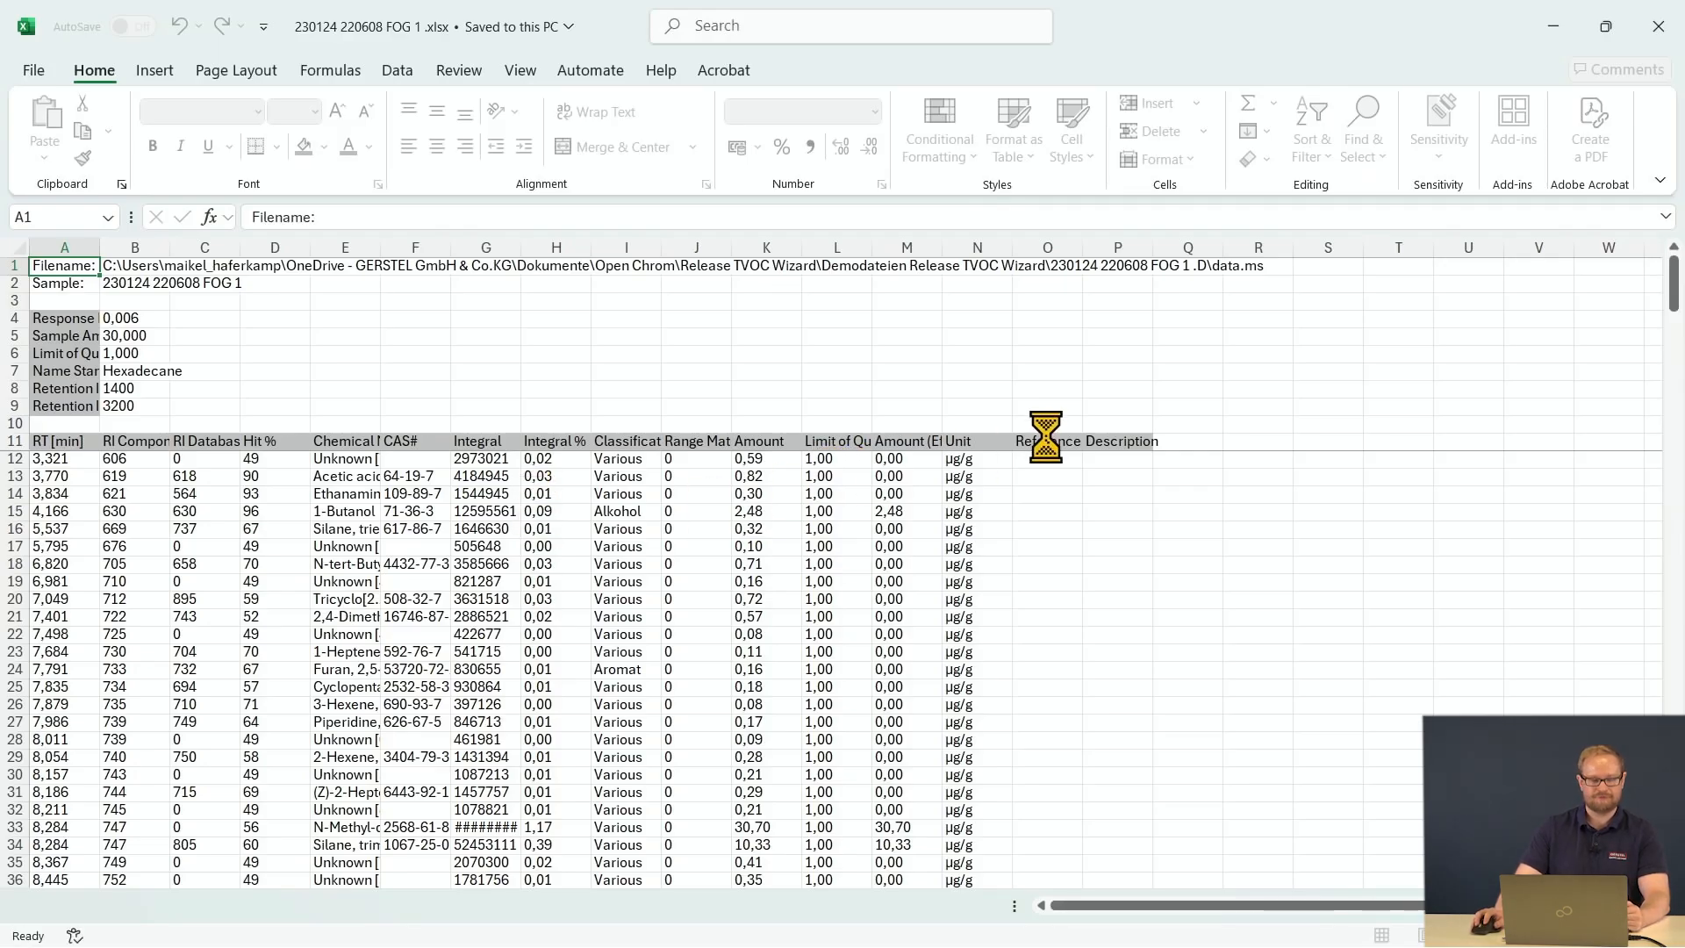
left_click(1171, 371)
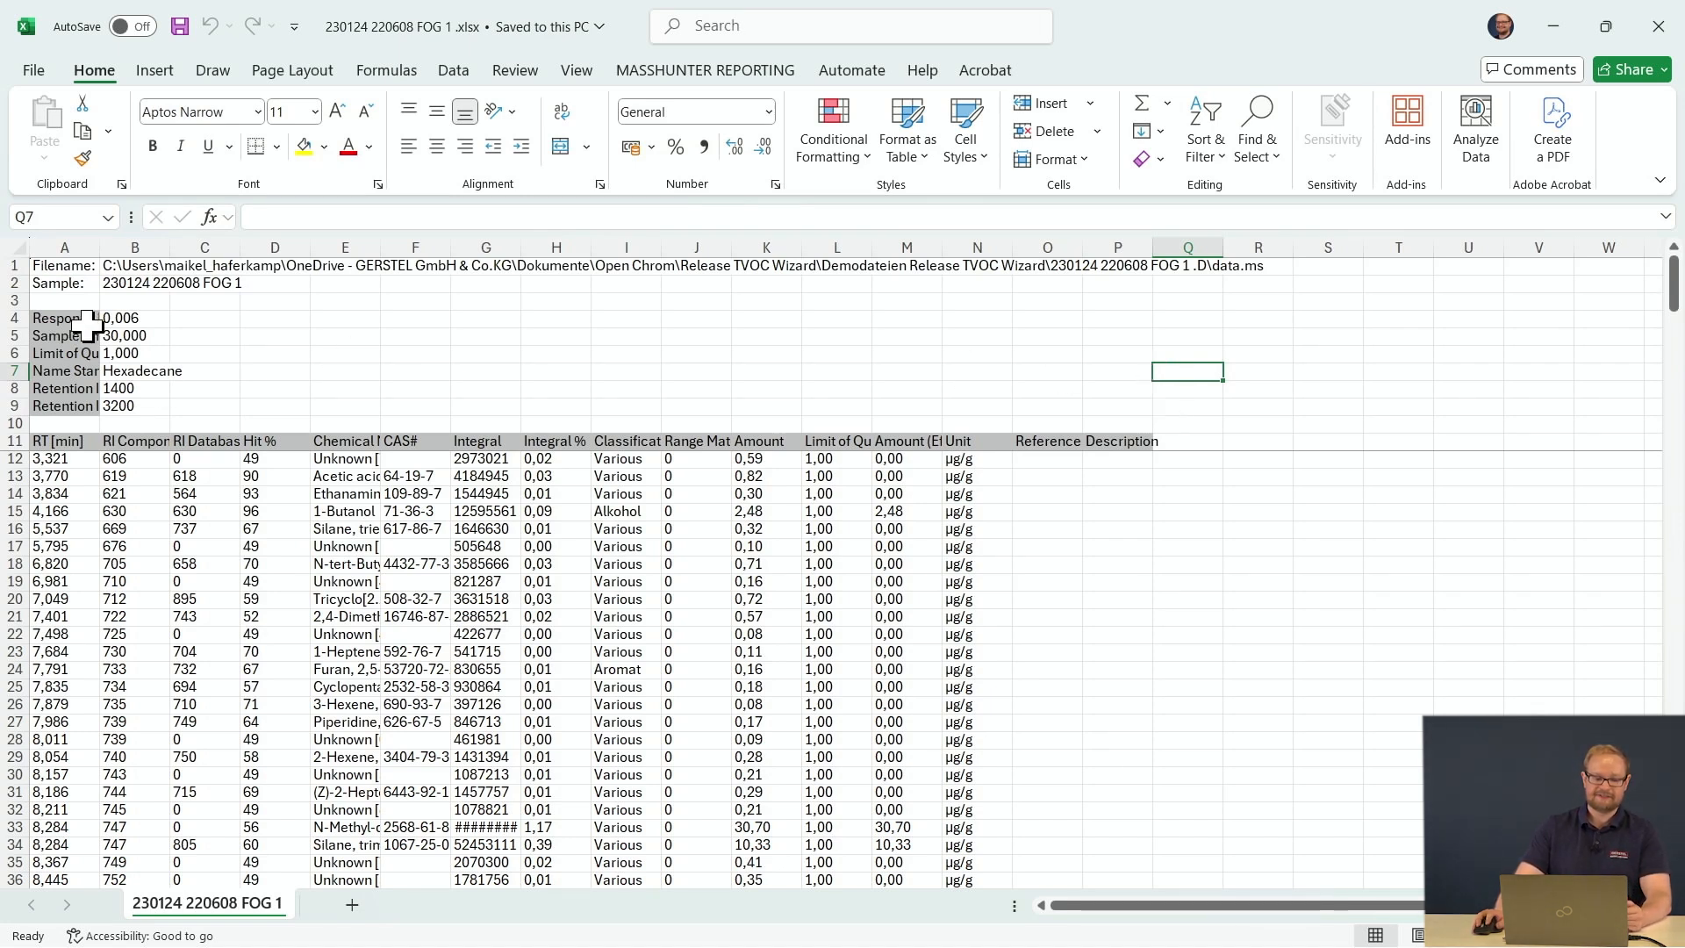
Try a sample amount of 100 in the report header, and set it back to 30.
left_click(127, 336)
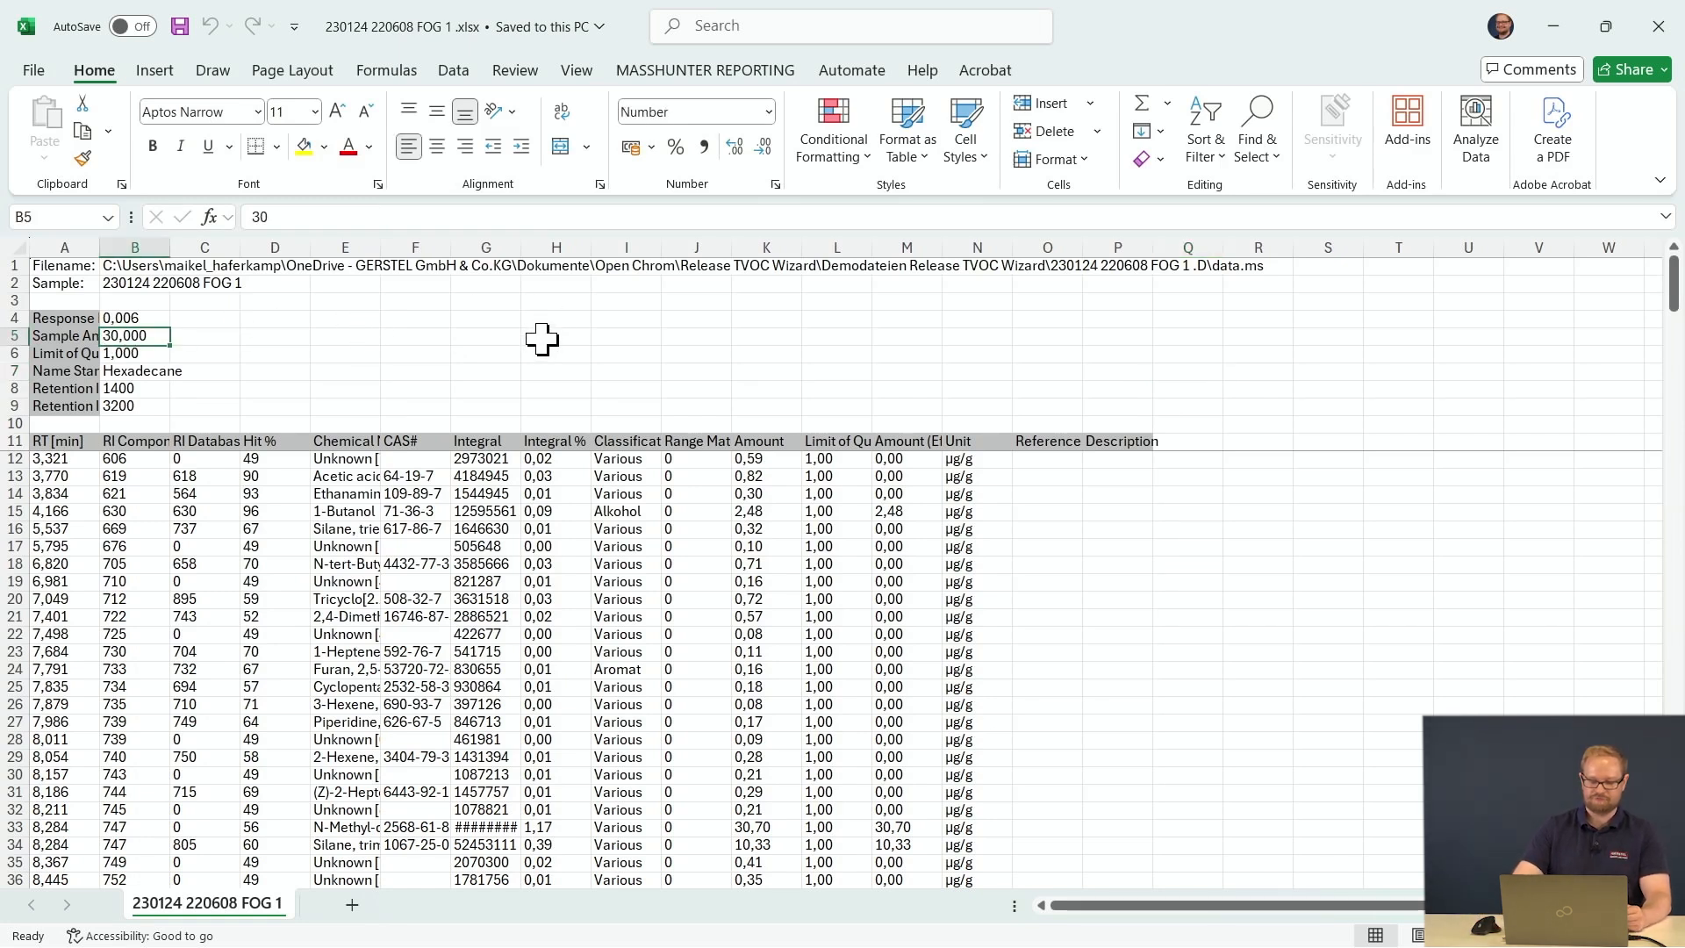
type("100")
key("Return")
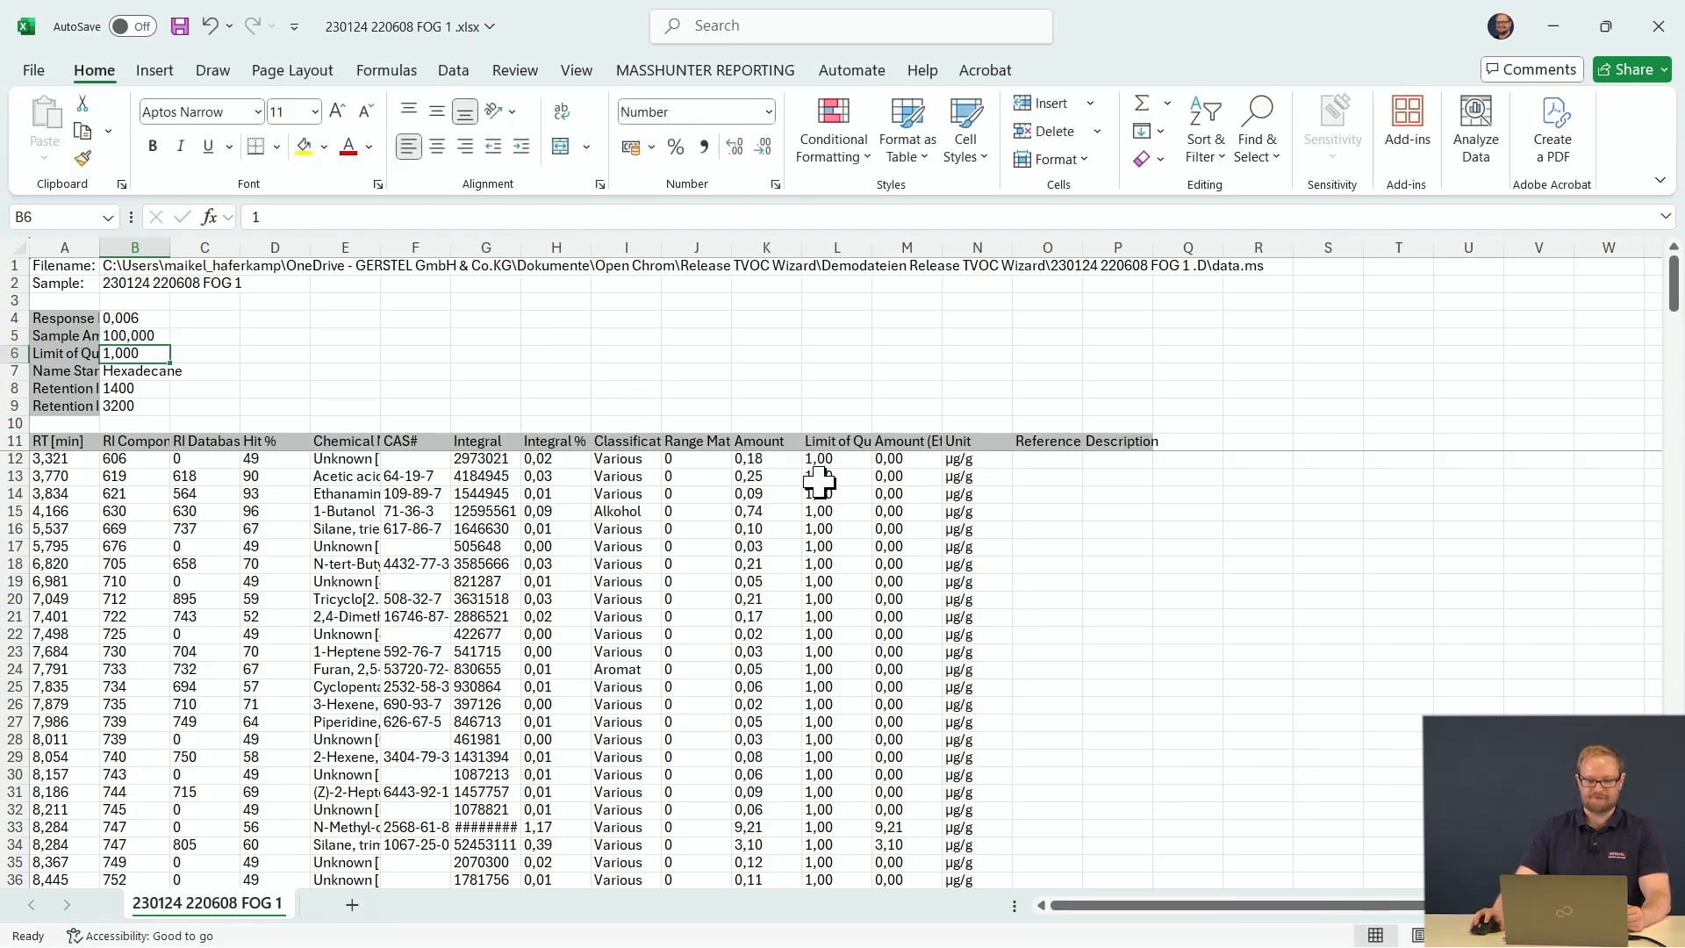
left_click(132, 336)
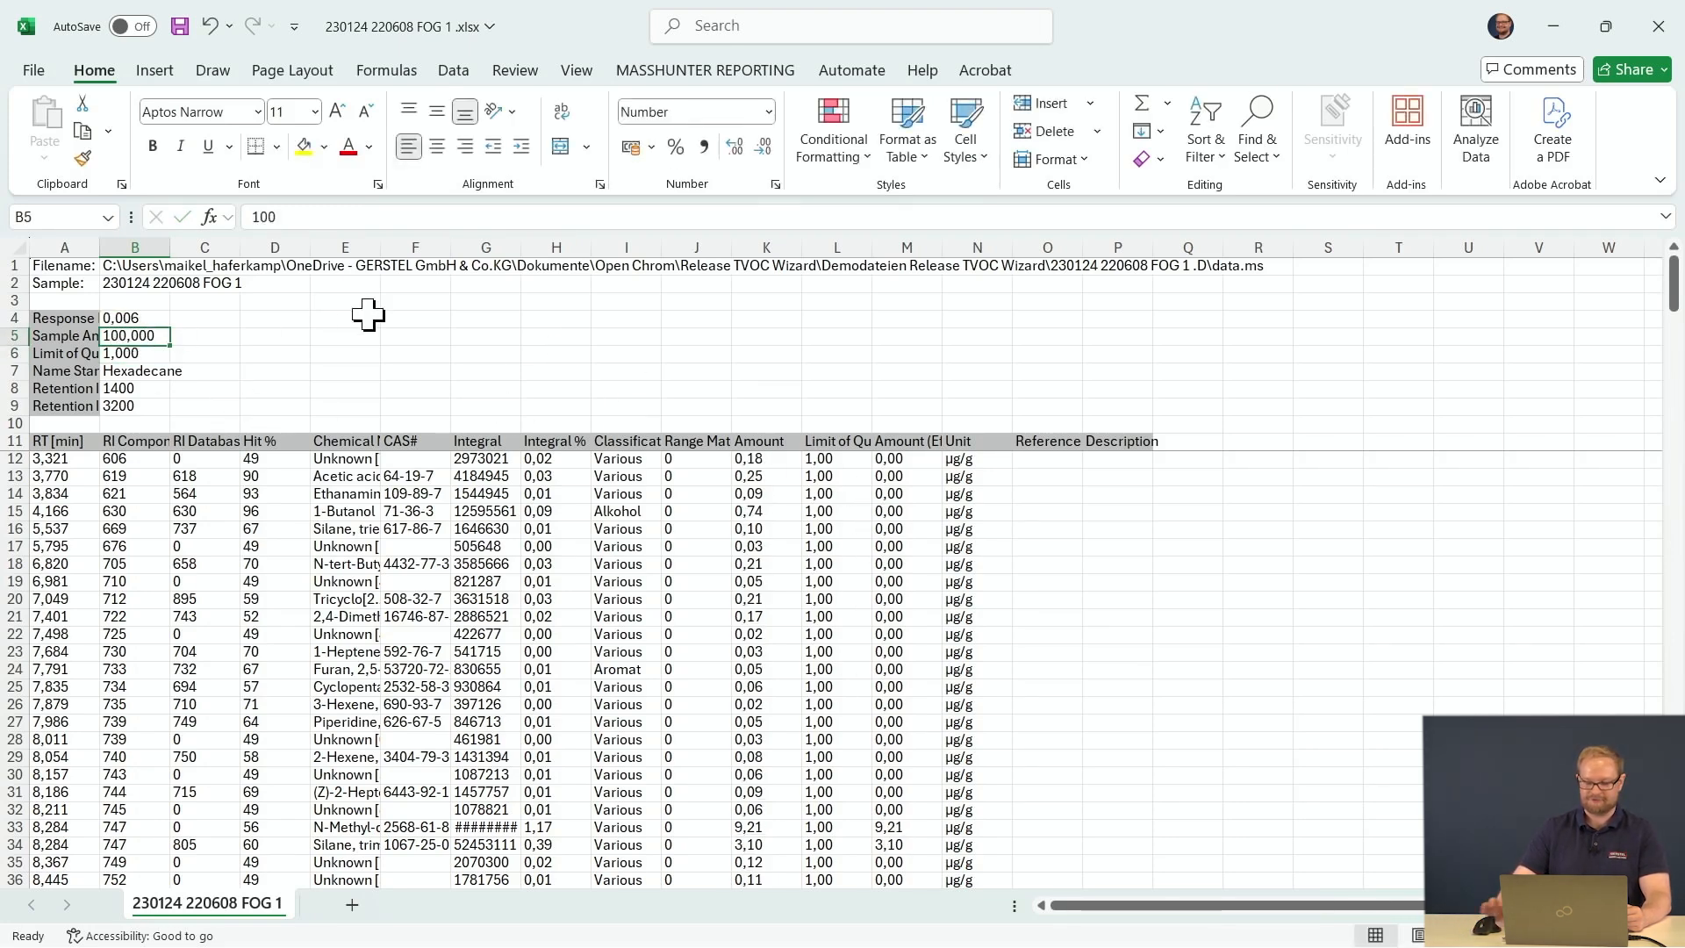
type("30")
key("Return")
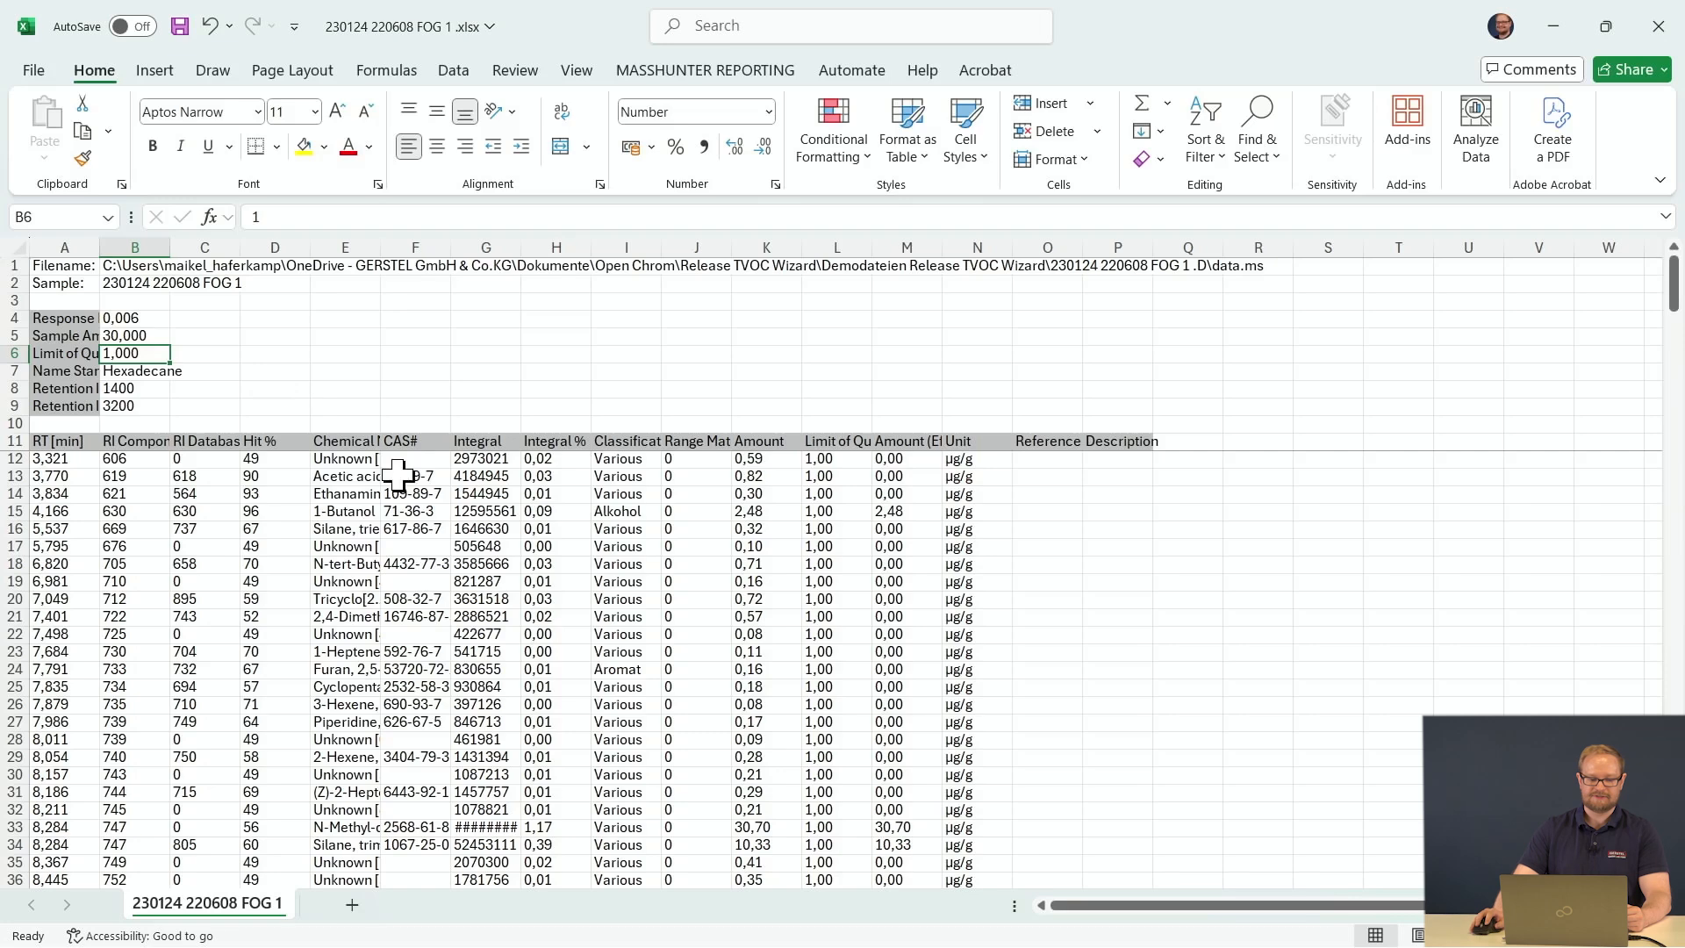
Widen the Chemical Name column and examine the CAS number of acetic acid and the classification of 1-Butanol.
left_click_drag(379, 240, 692, 245)
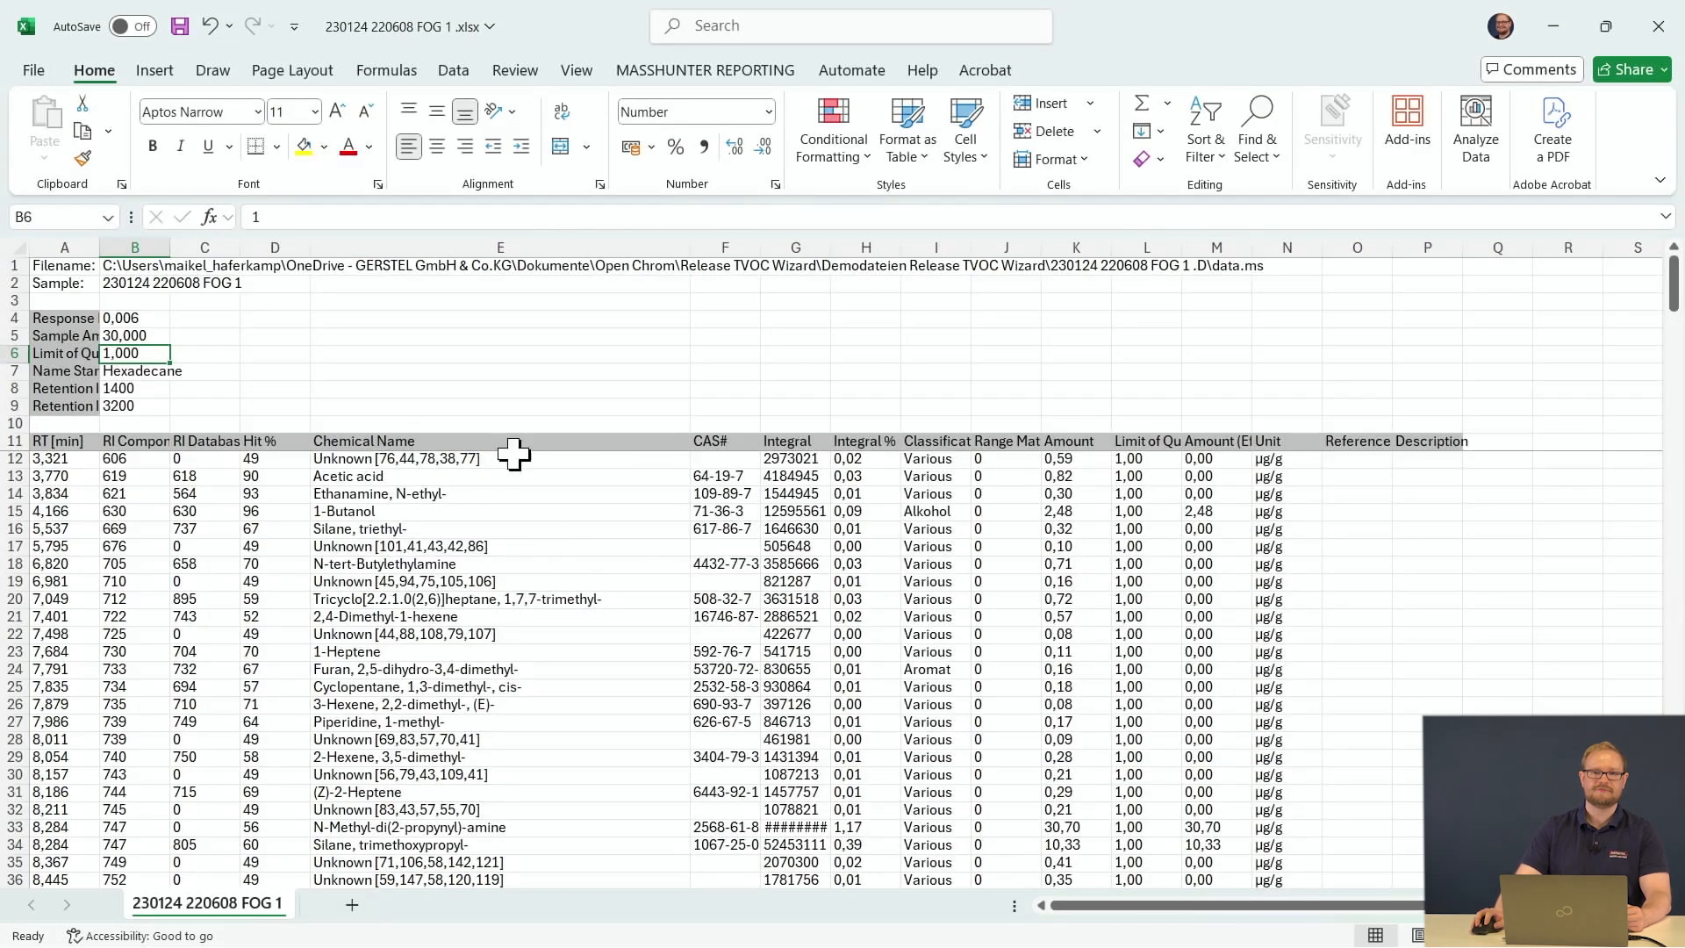
left_click(734, 477)
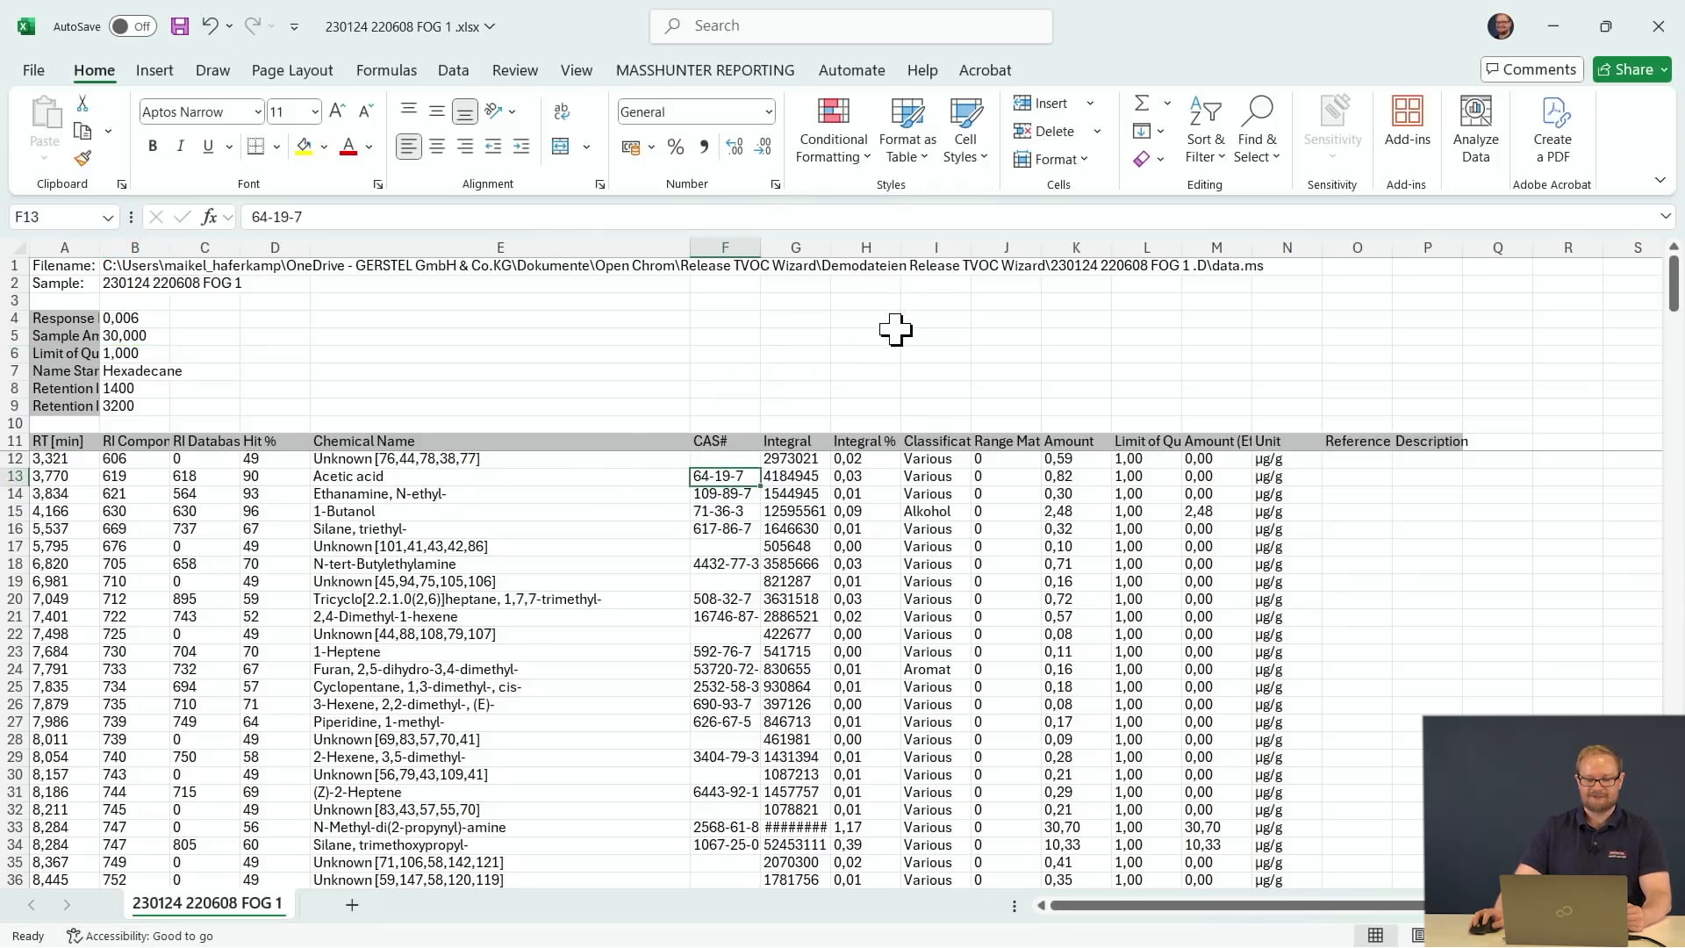
left_click(925, 508)
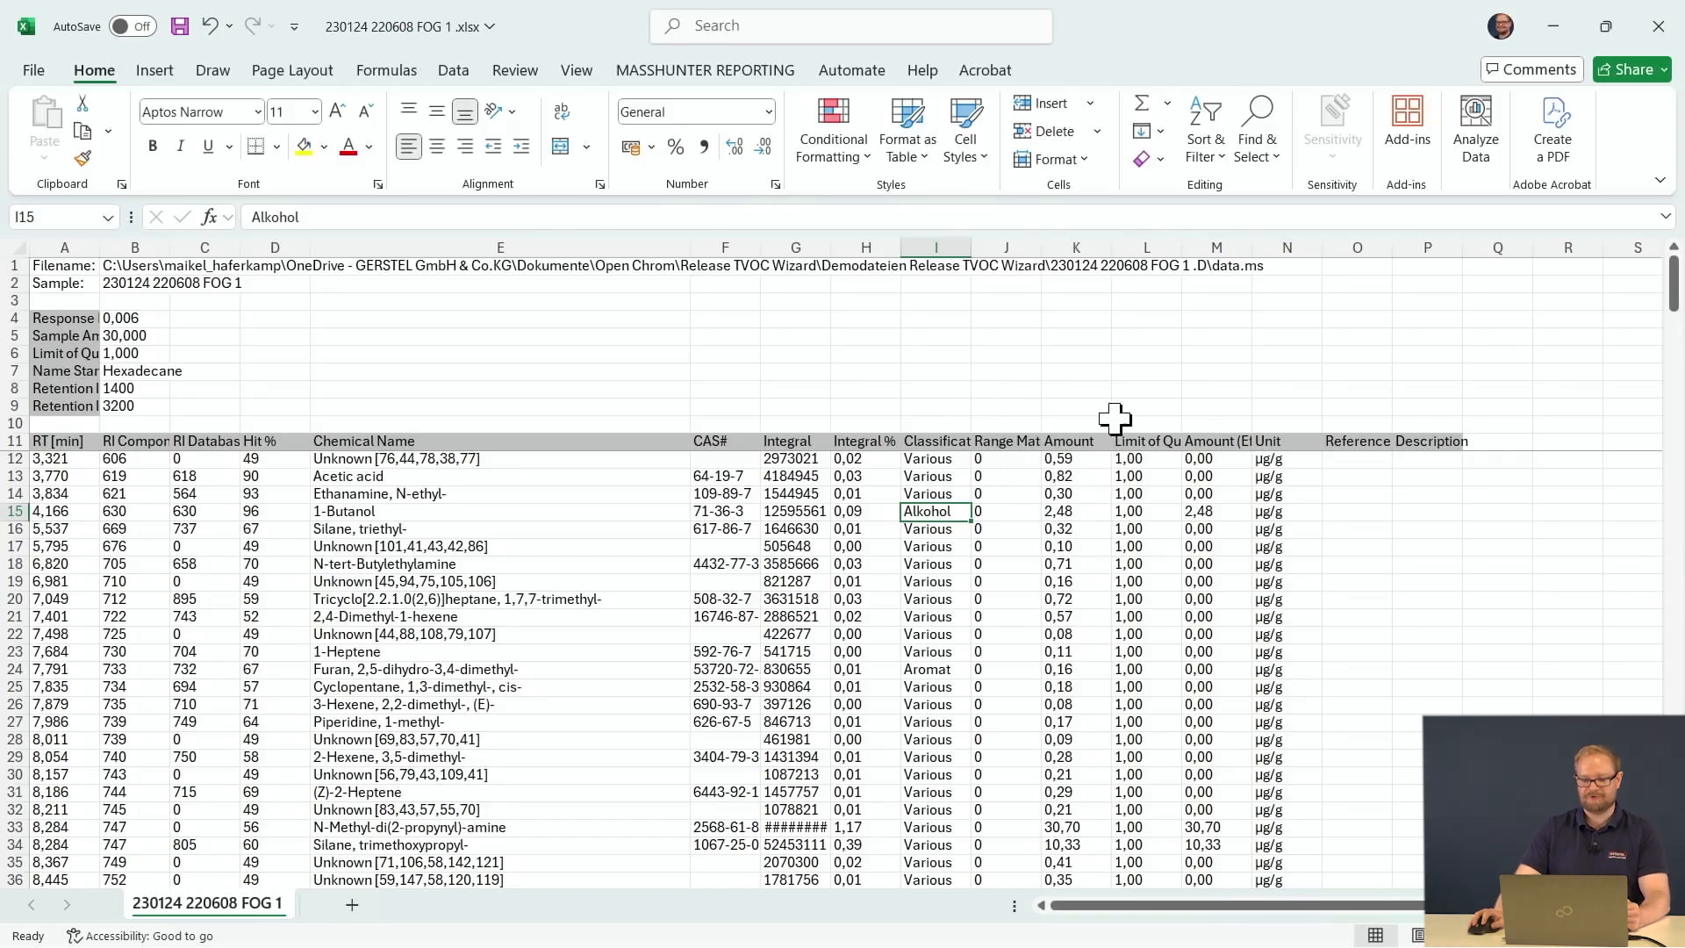
Examine the FOG sum in the summary at the end of the report, and close the workbook without saving.
left_click_drag(1674, 286, 1674, 844)
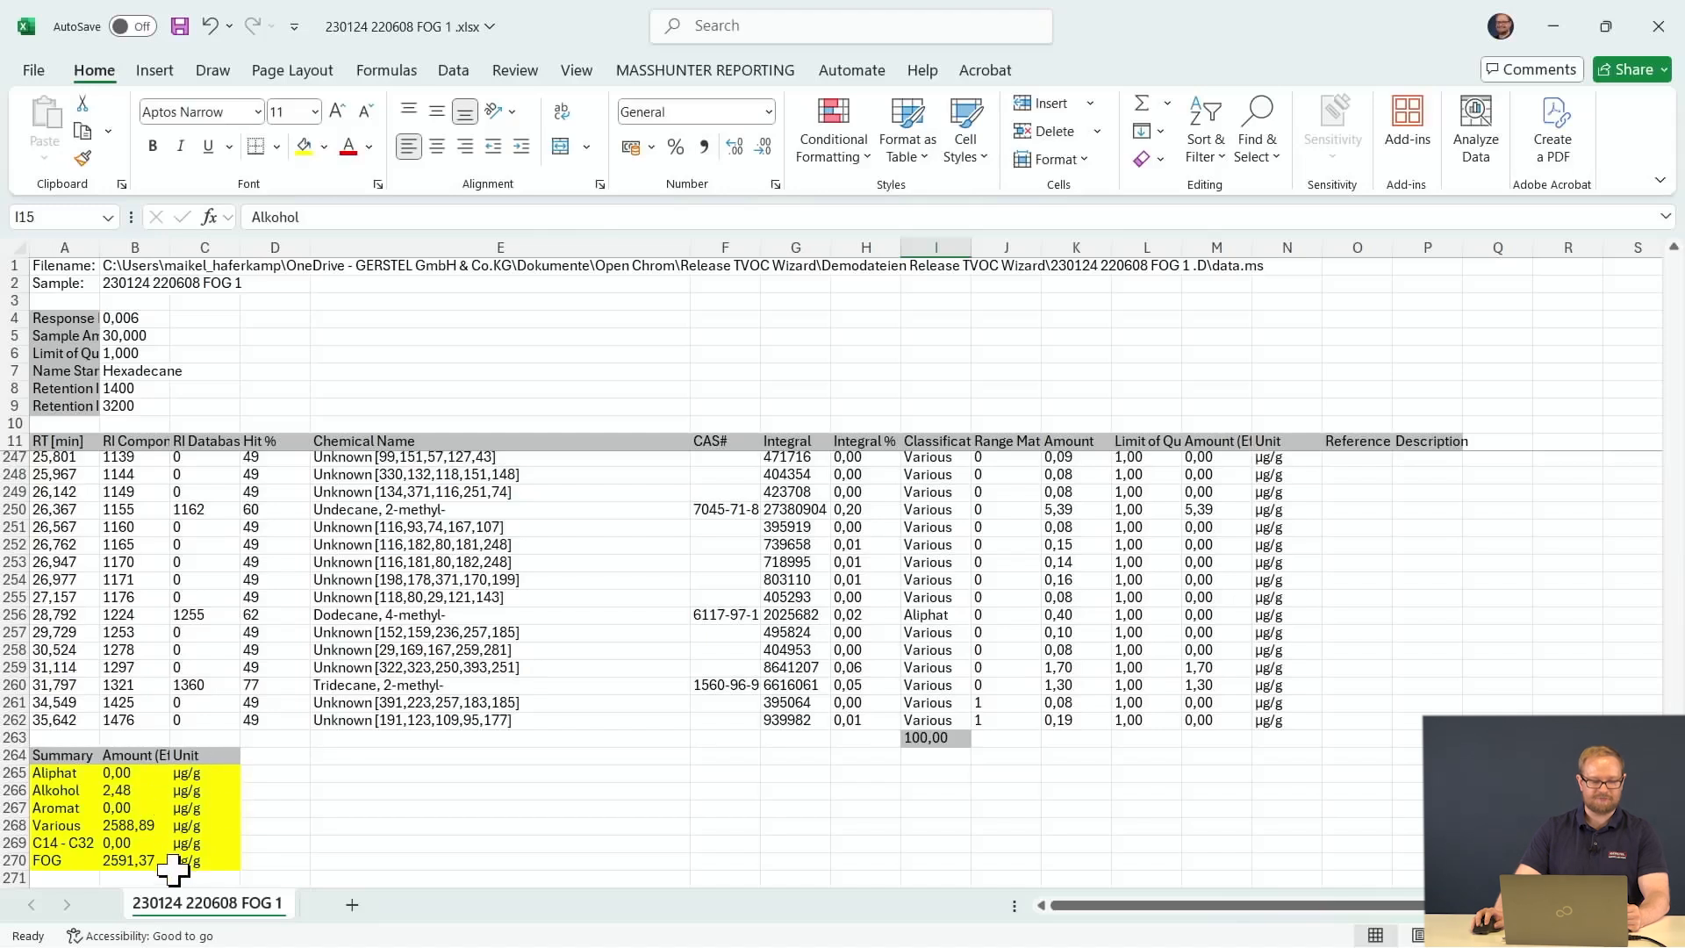
left_click(126, 860)
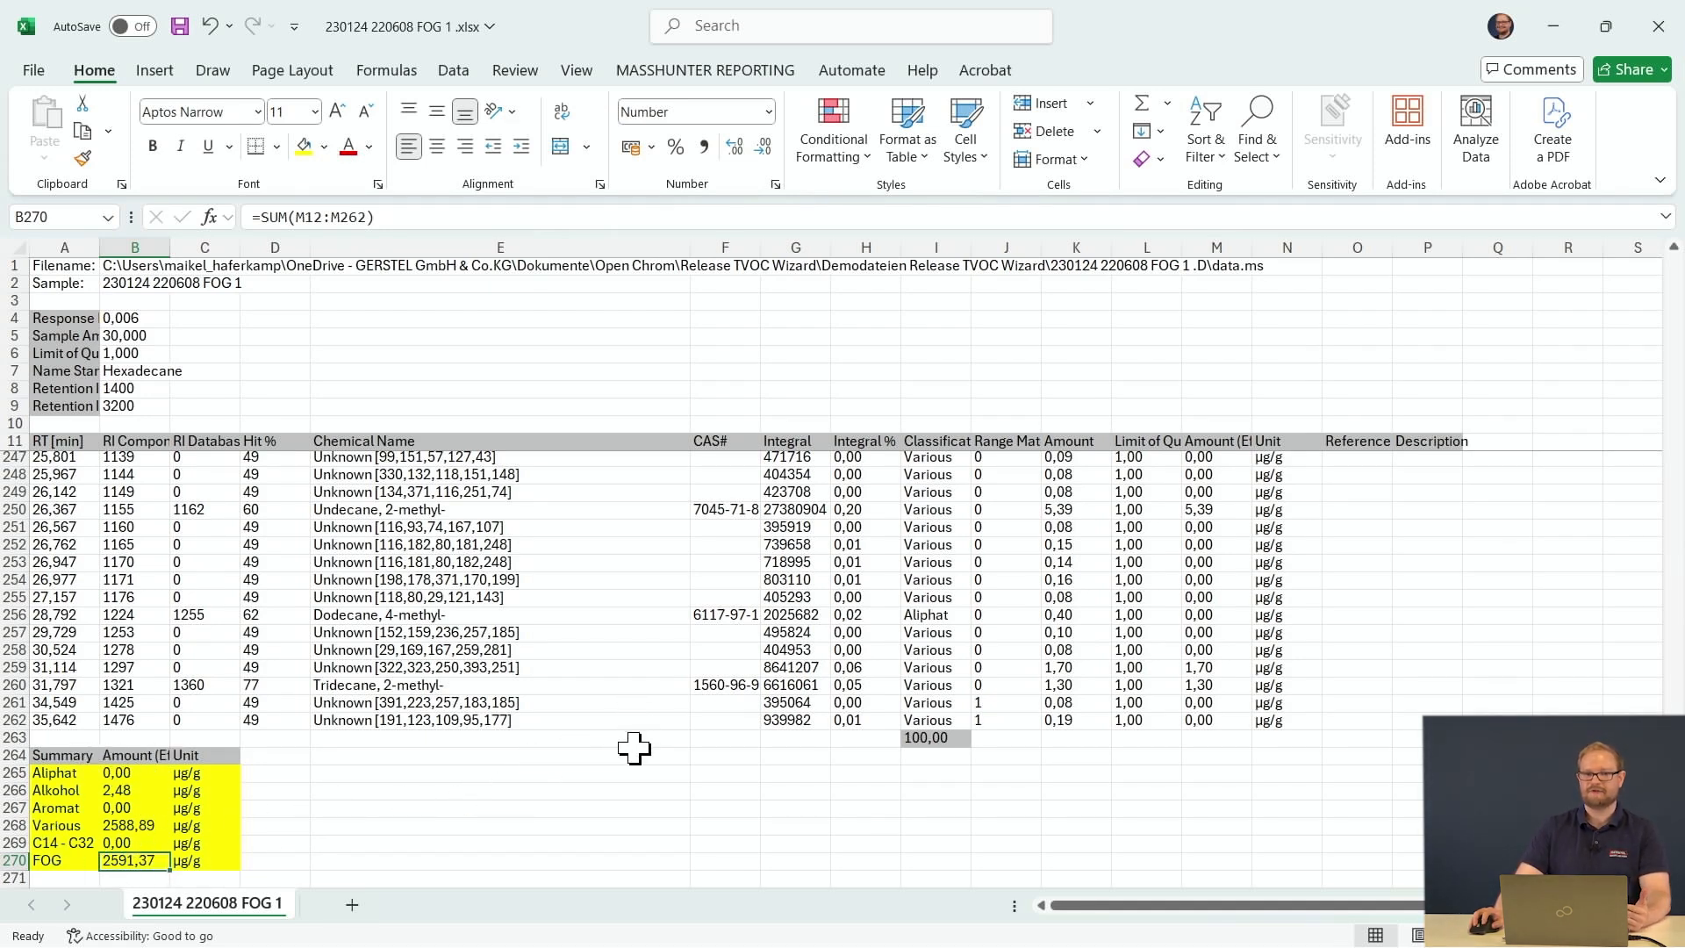
left_click(1657, 35)
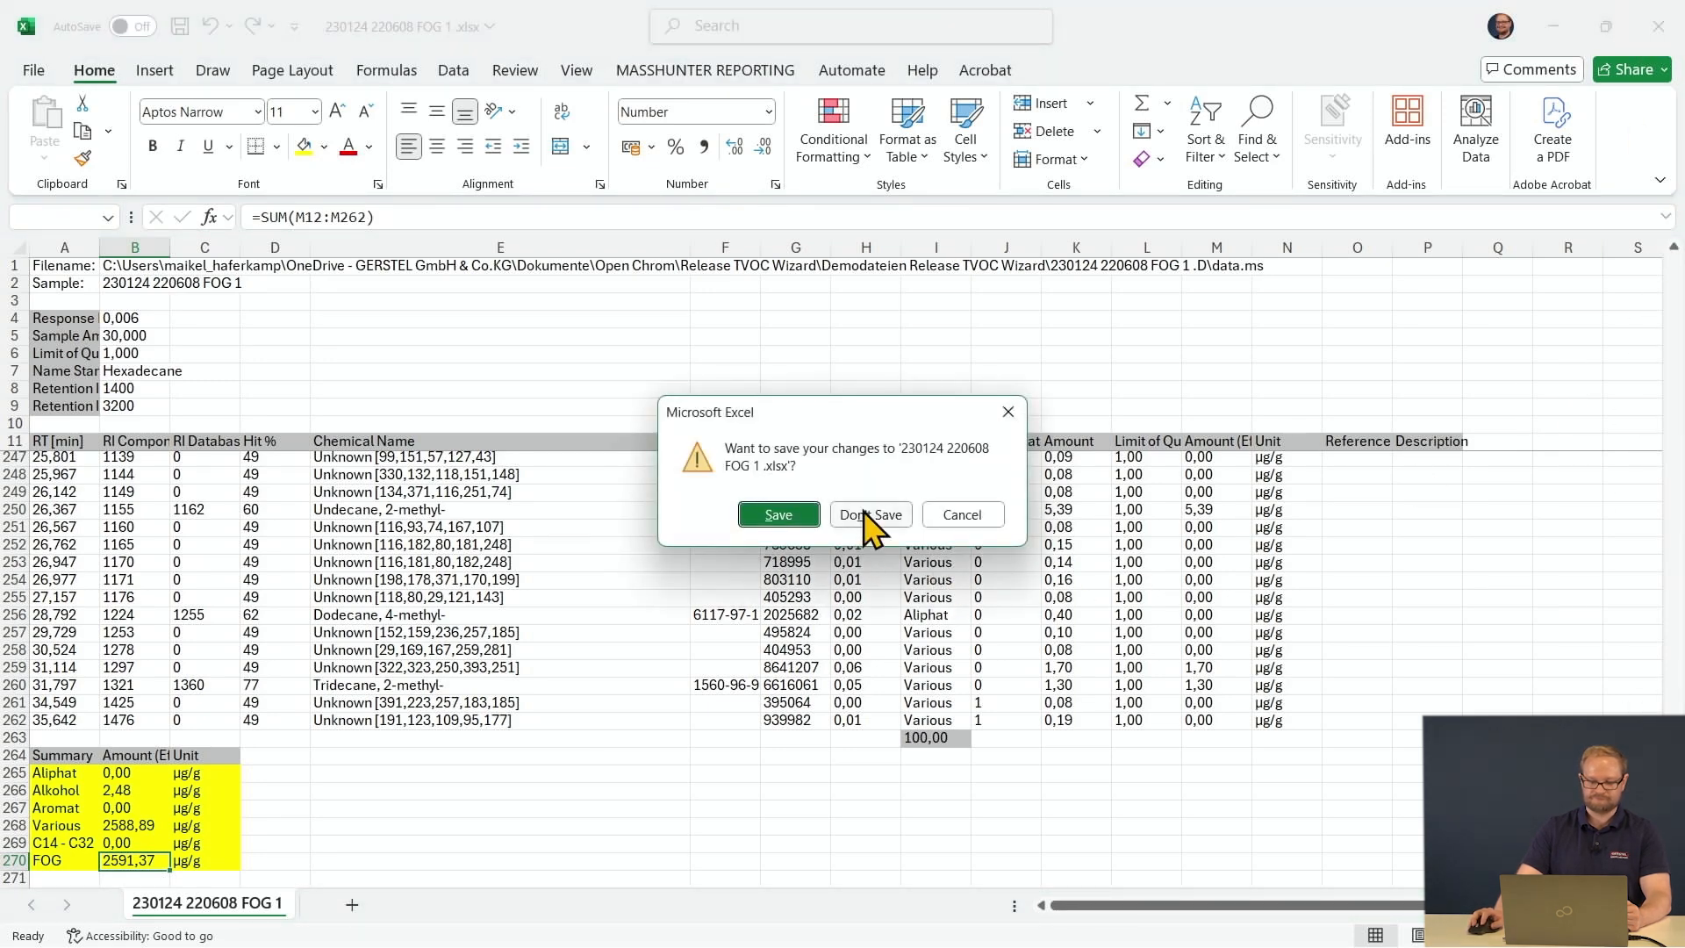
left_click(867, 518)
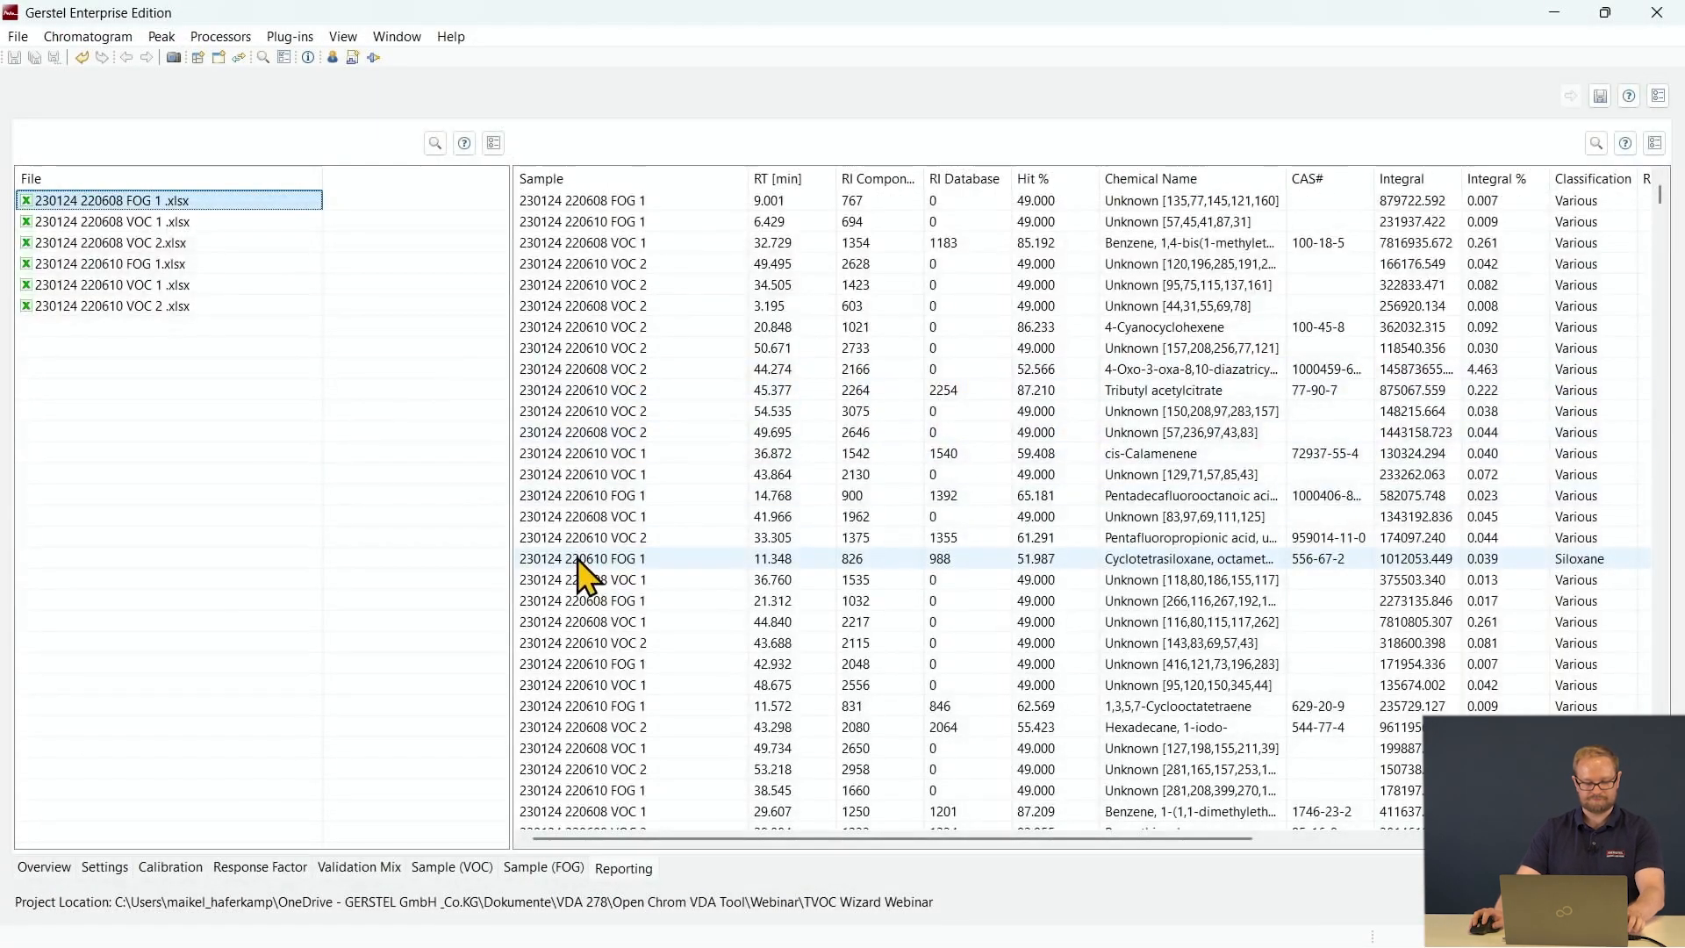
key("alt+Tab")
key("alt+Tab")
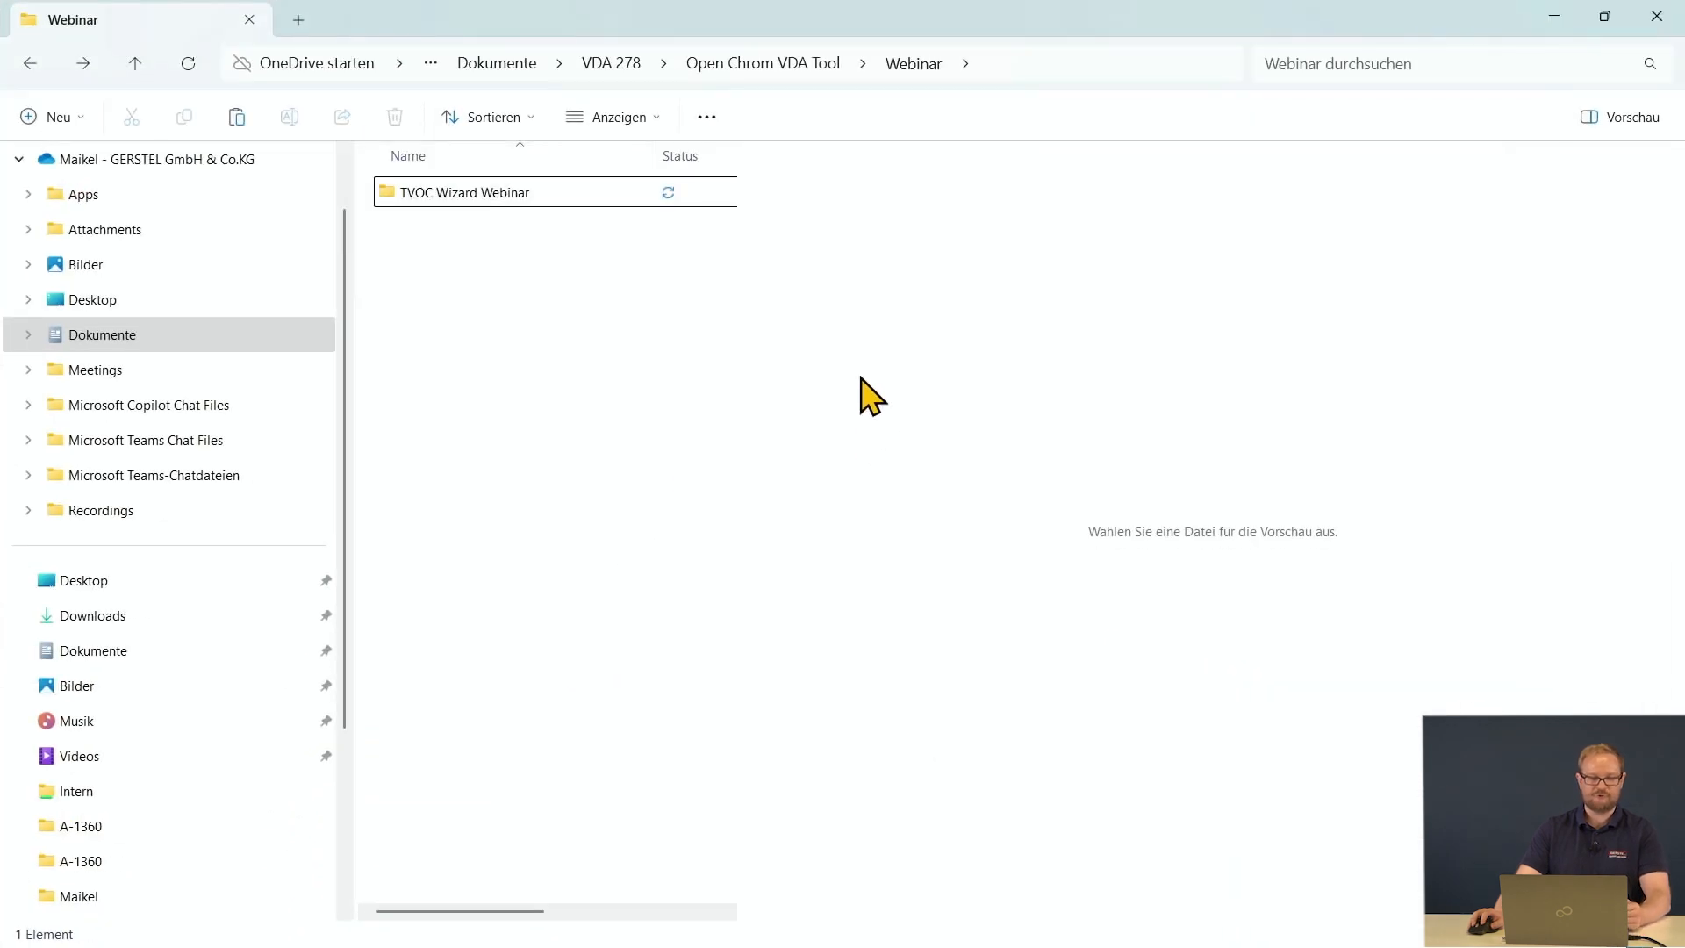
left_click(549, 197)
double_click(547, 195)
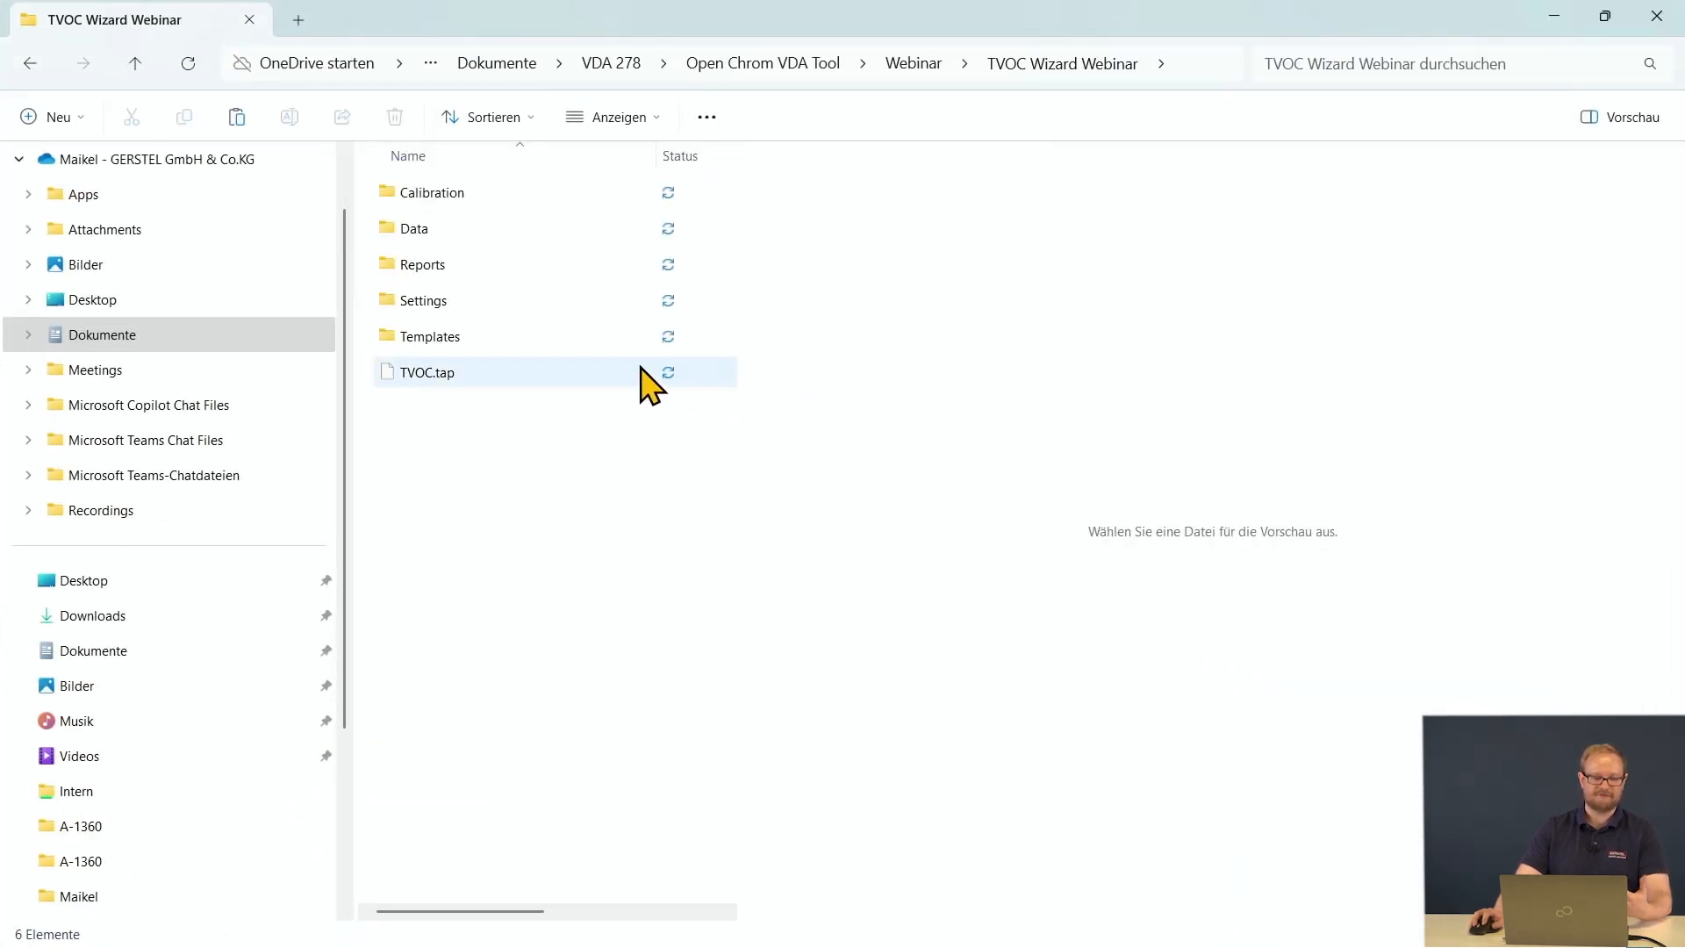
double_click(508, 267)
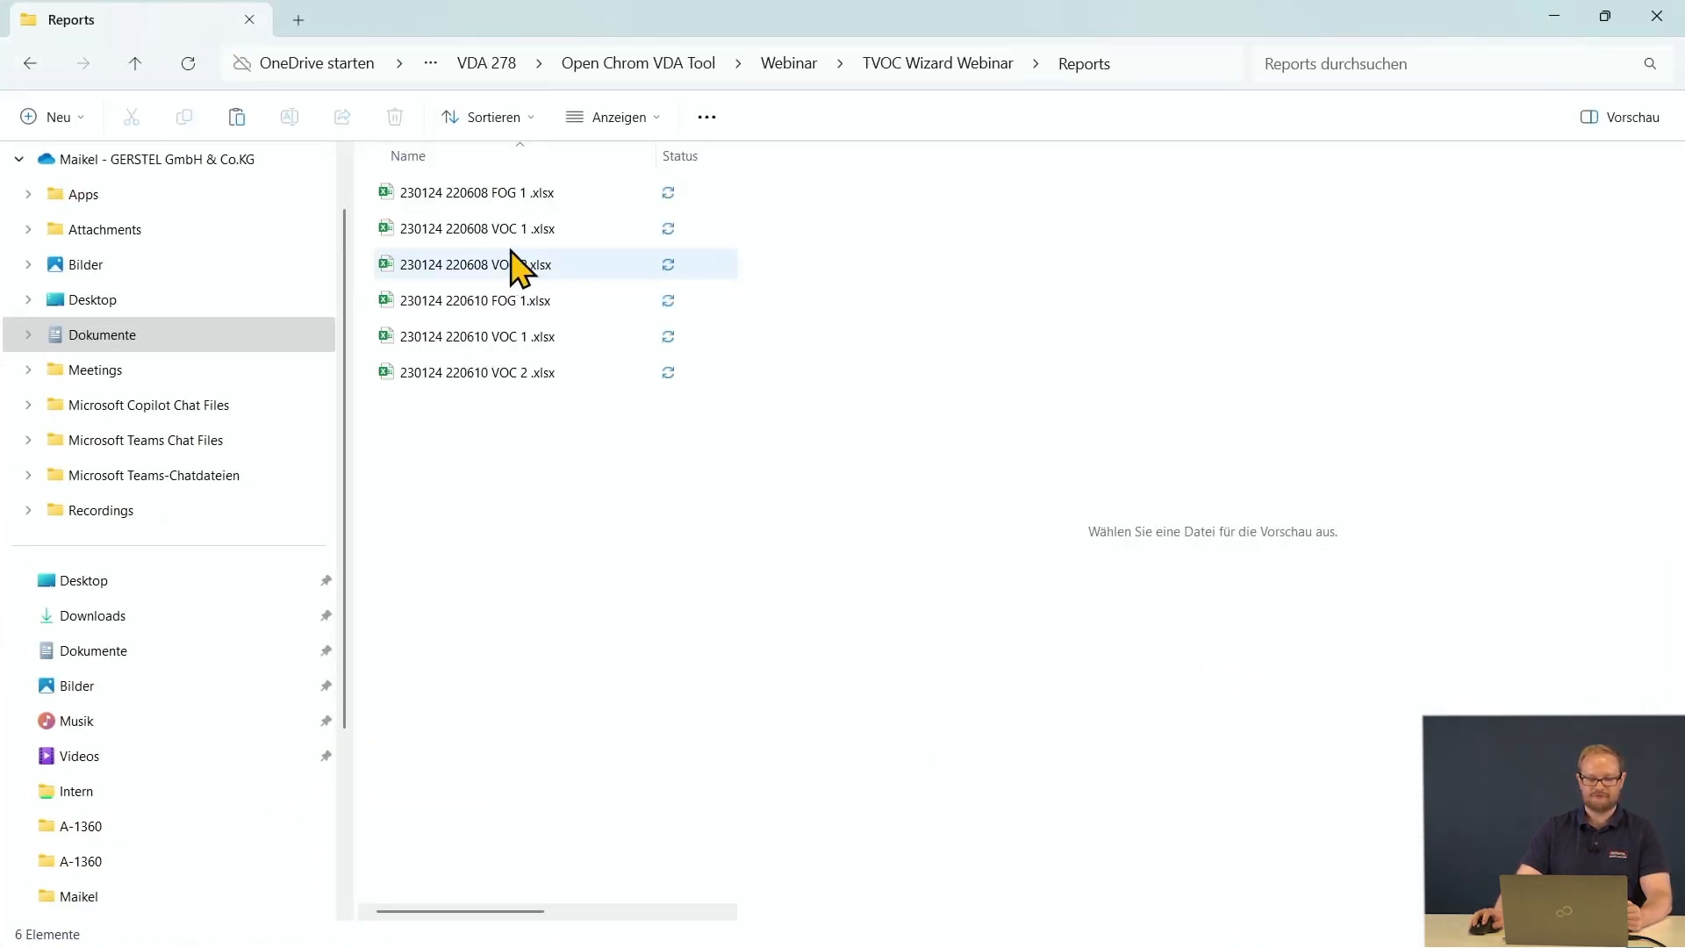
left_click(482, 221)
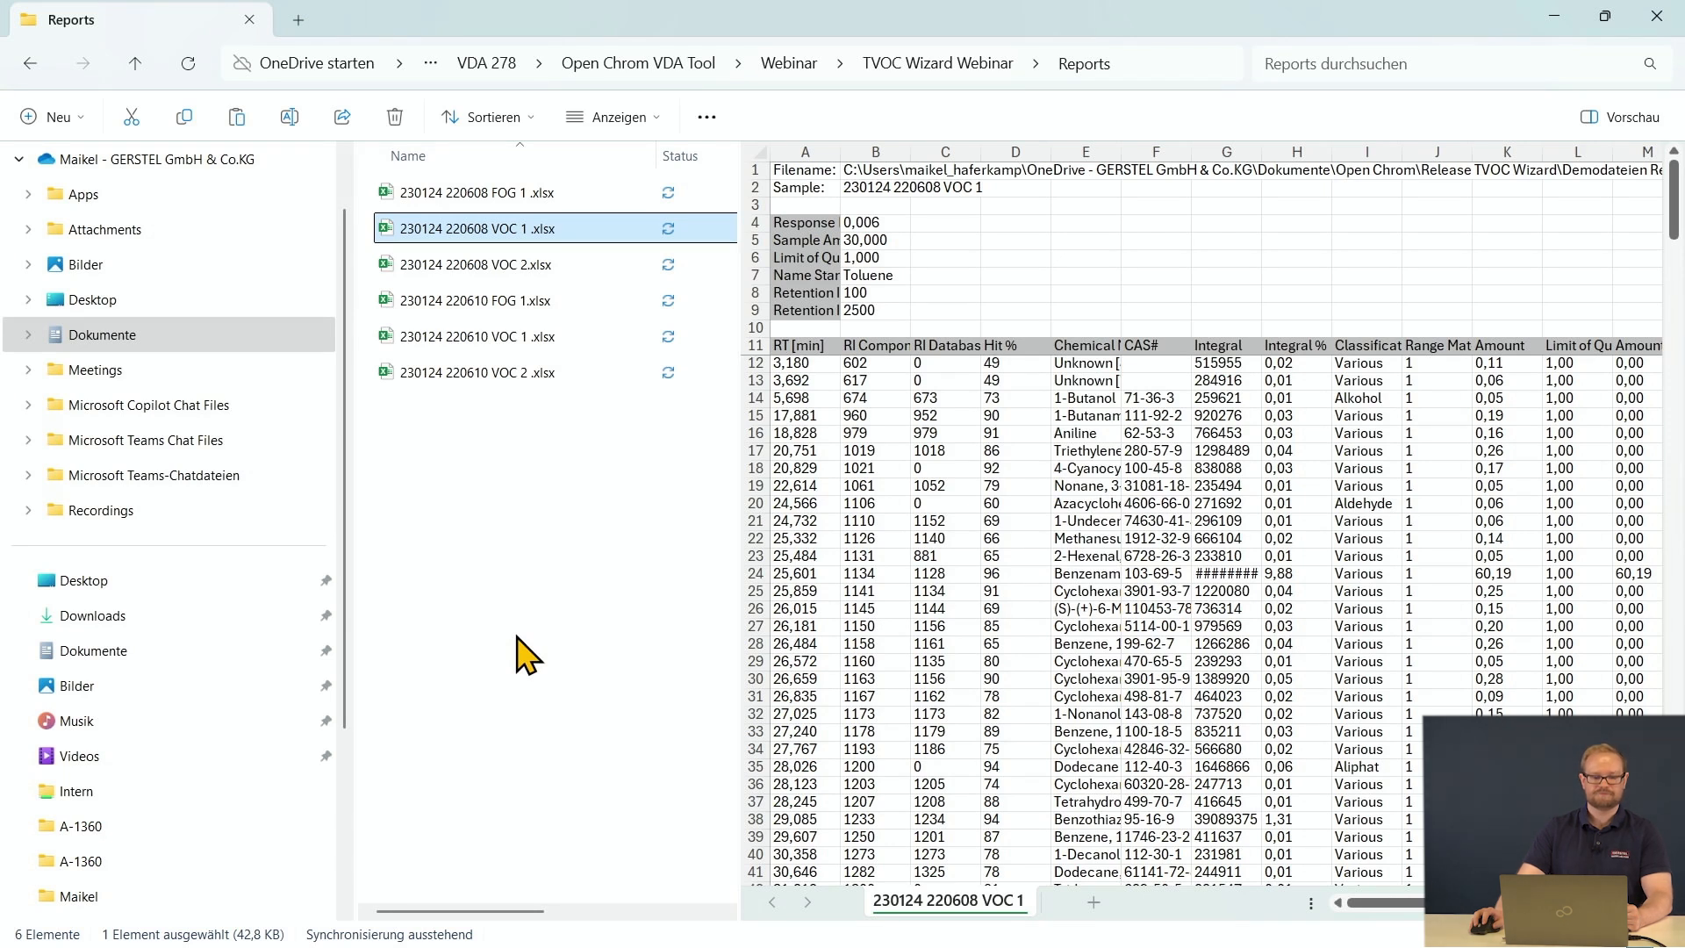
Switch back to Gerstel Enterprise Edition and return to the TVOC Wizard's Overview page.
key("alt+Tab")
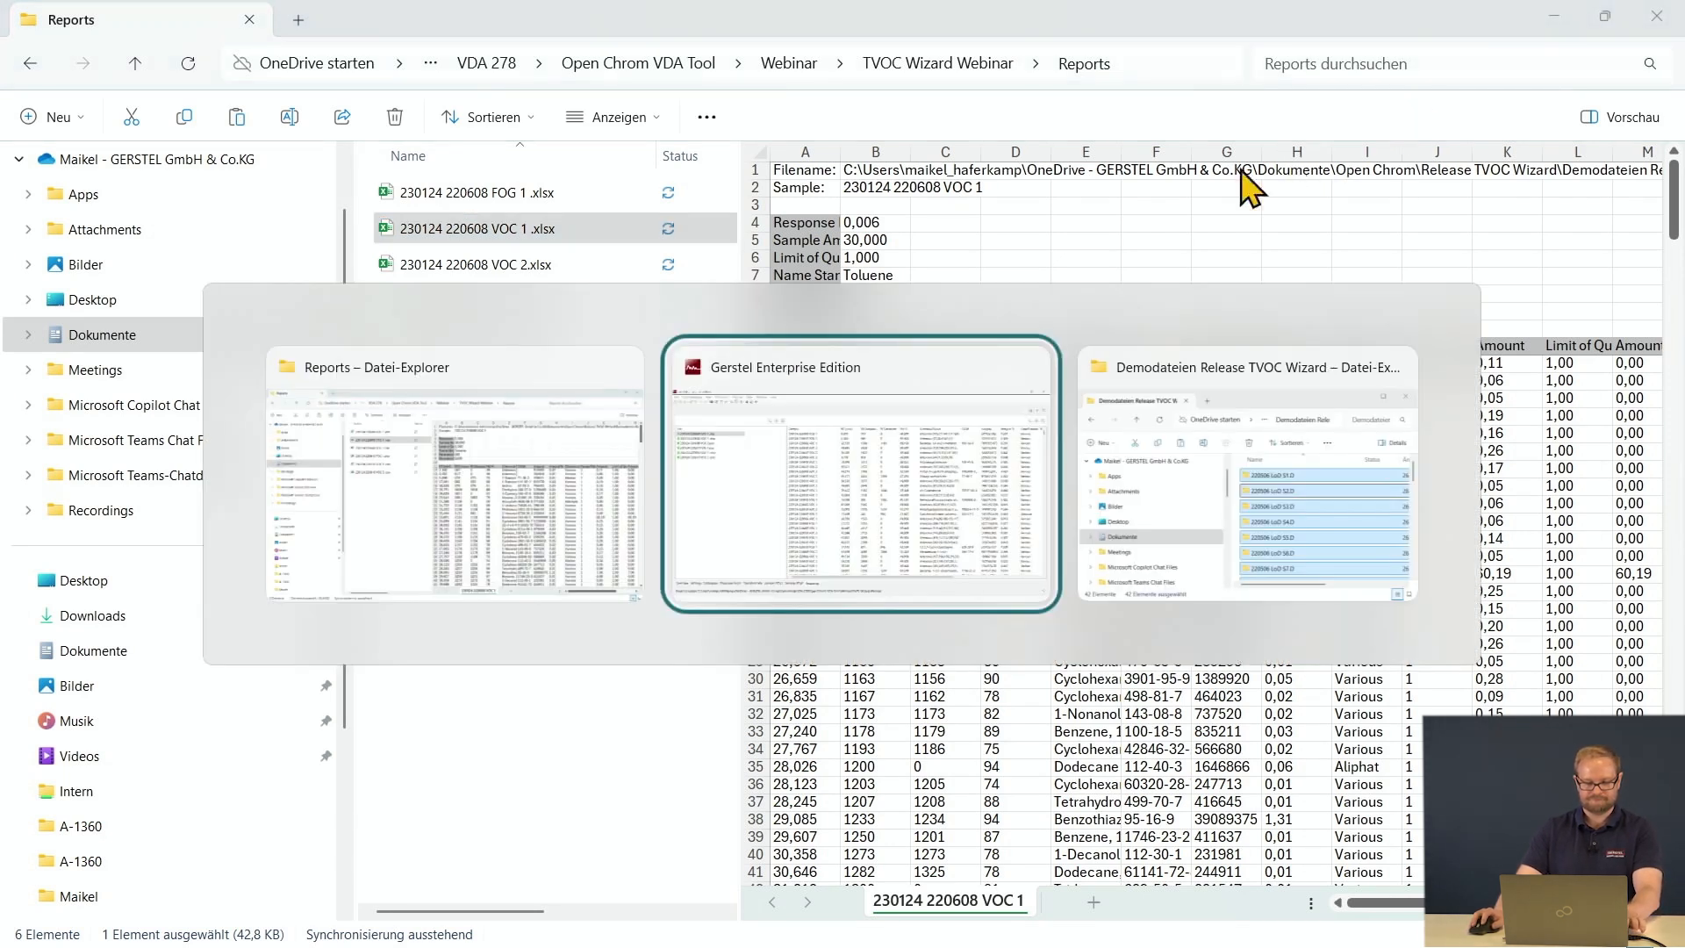
left_click(921, 482)
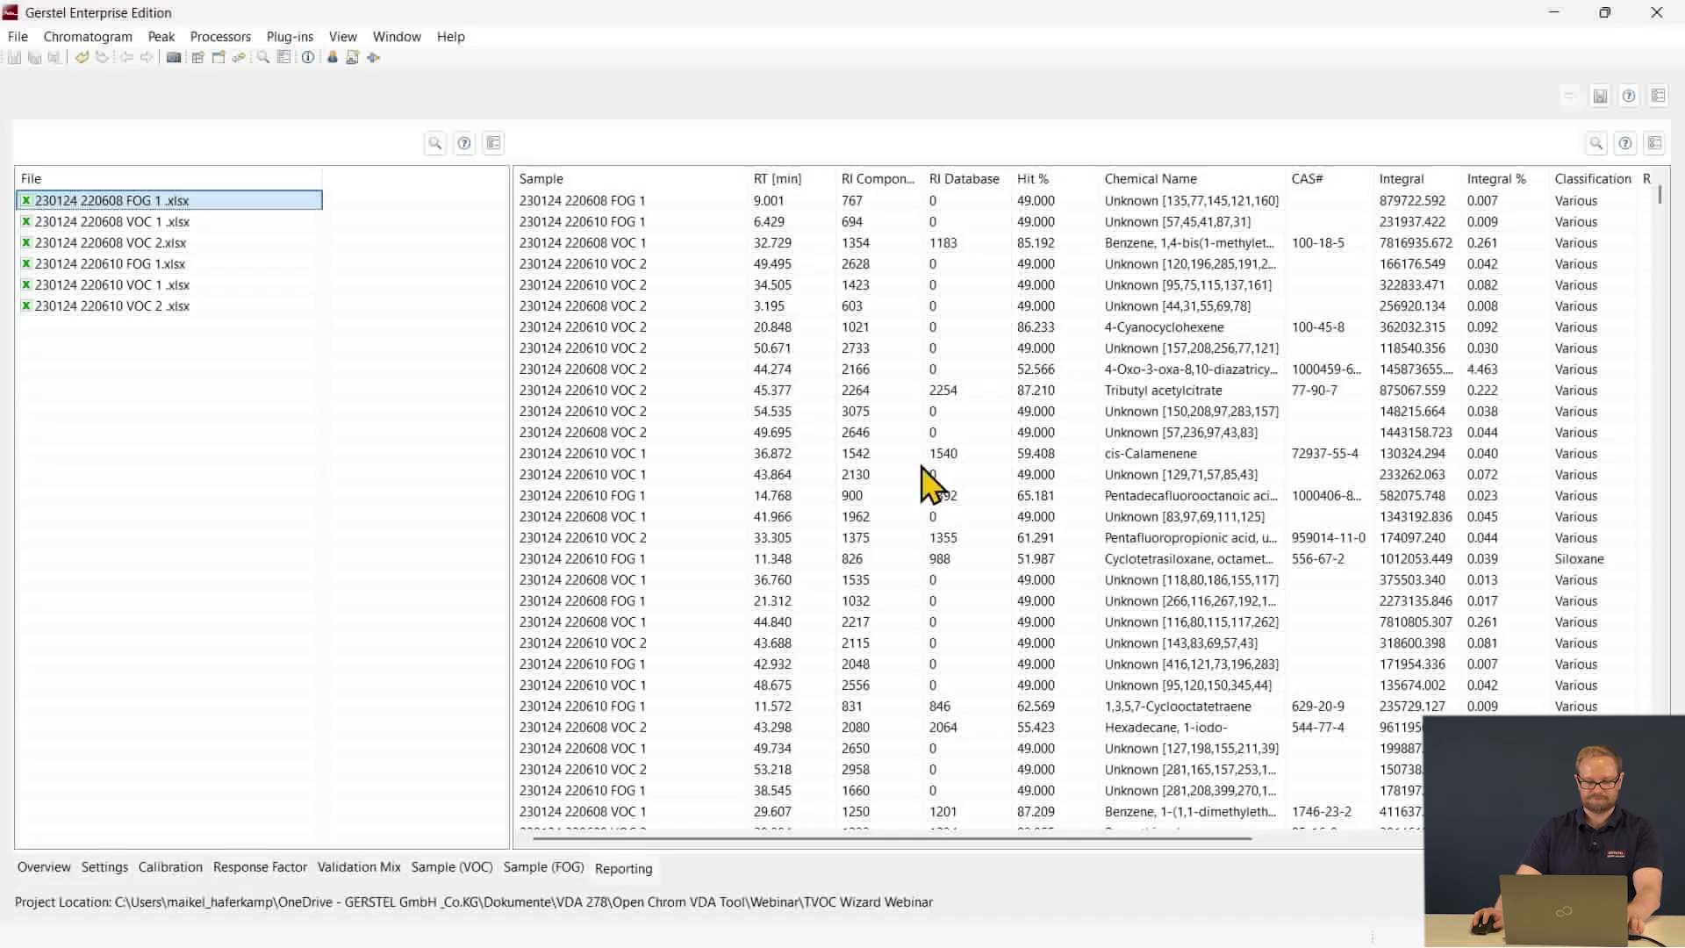
left_click(48, 872)
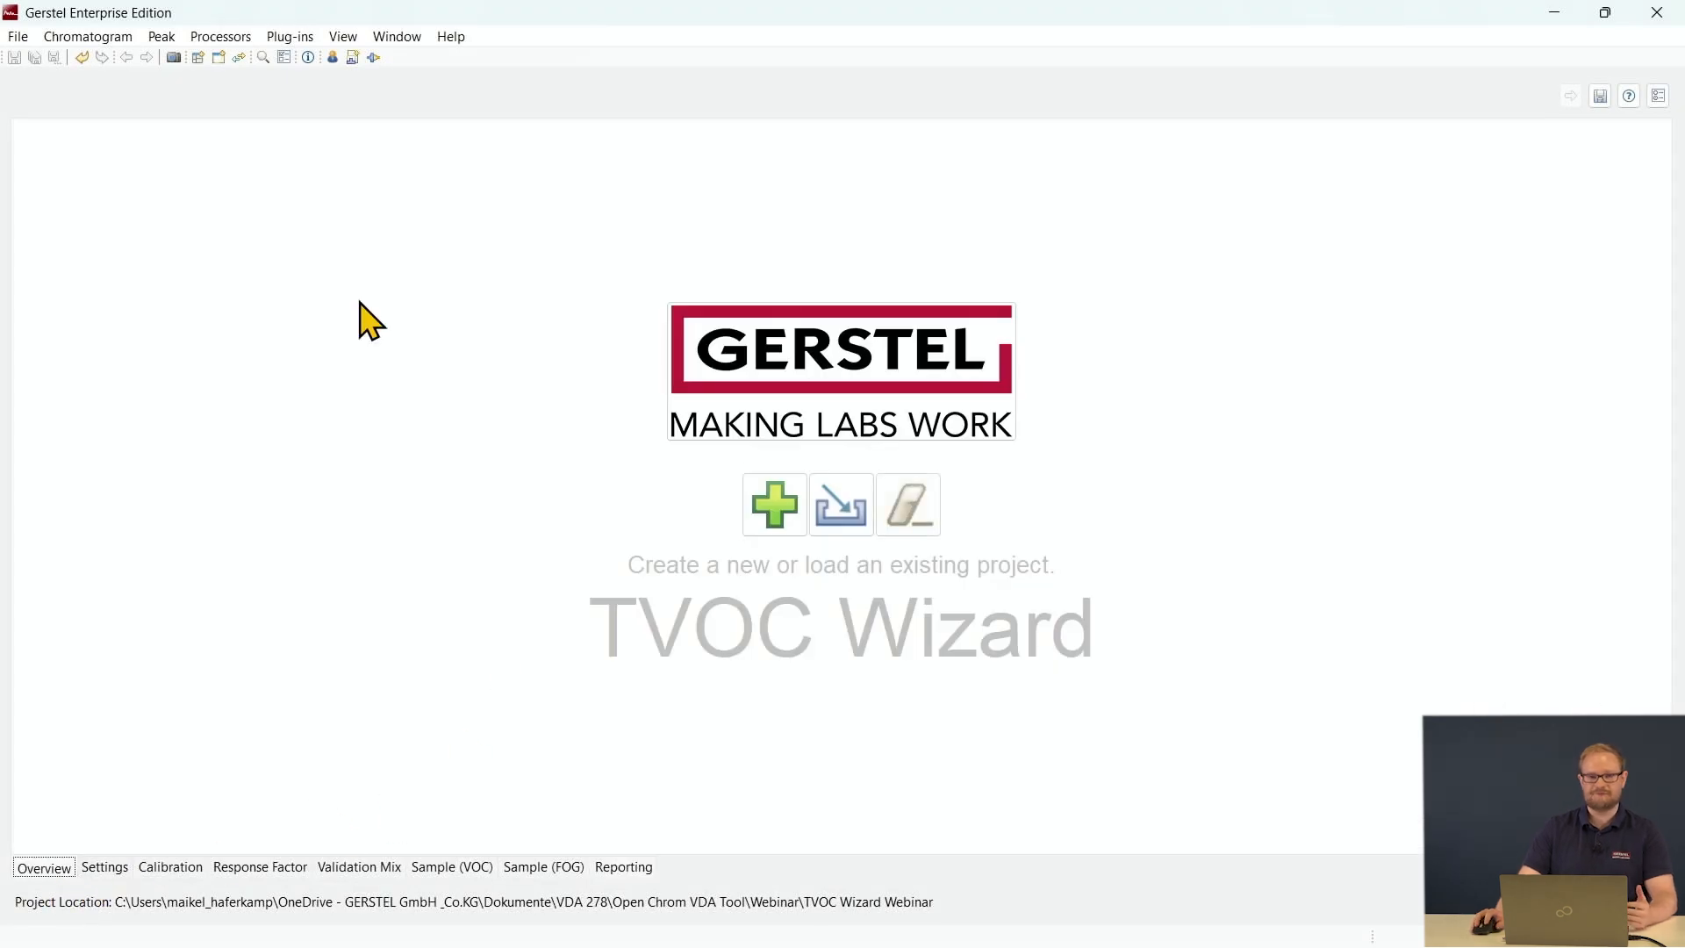